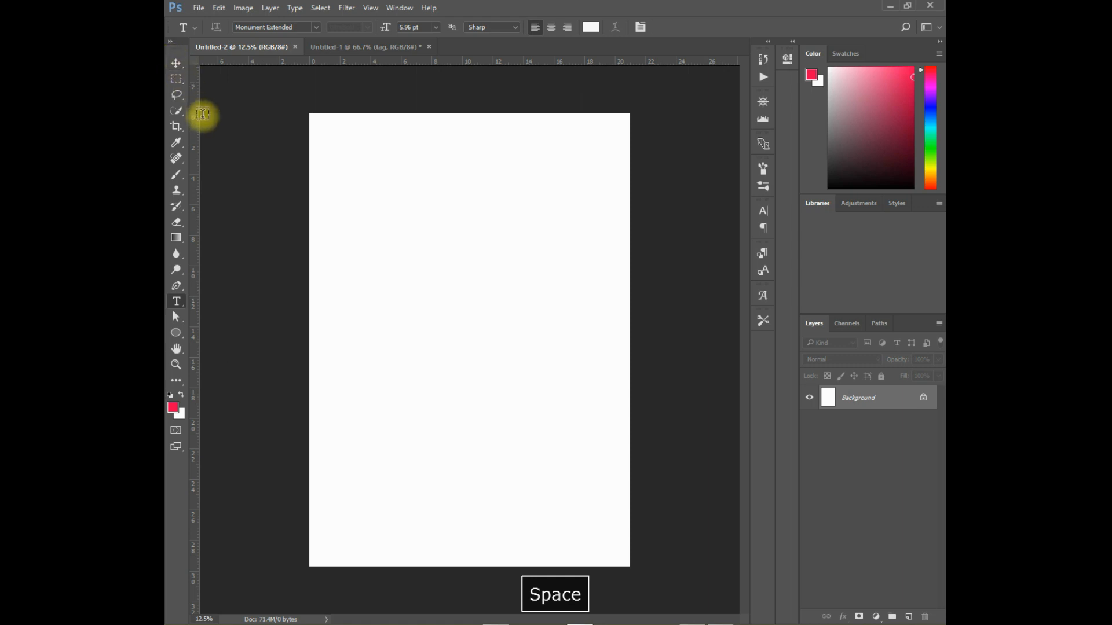
# Step: Add a gradient fill layer with the Radial style and the Black, White gradient preset
pyautogui.click(870, 366)
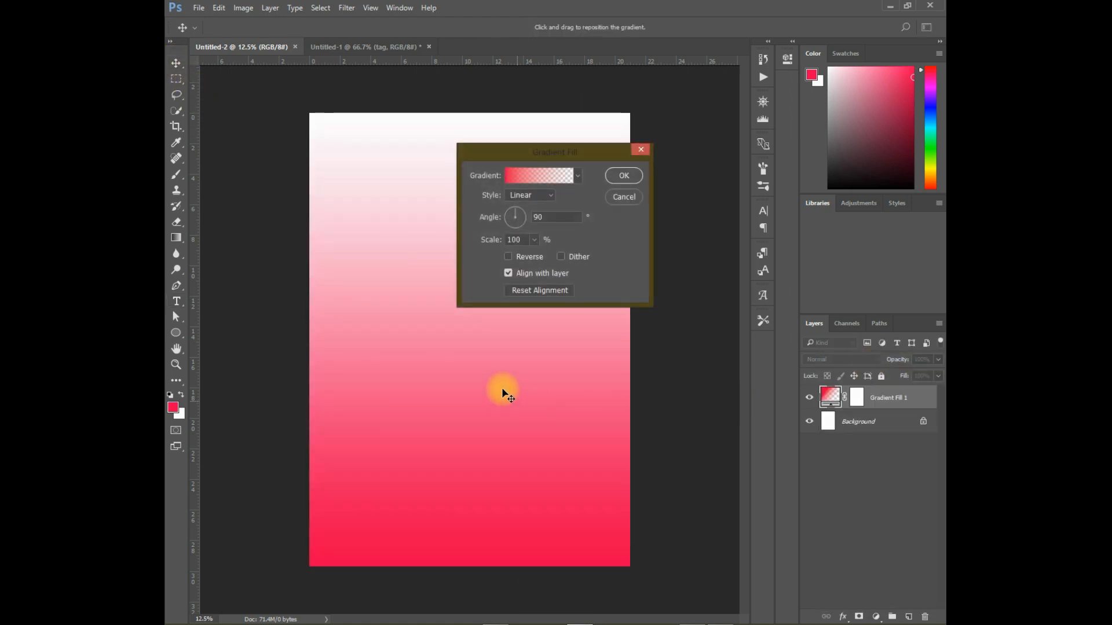
pyautogui.click(542, 197)
pyautogui.click(530, 215)
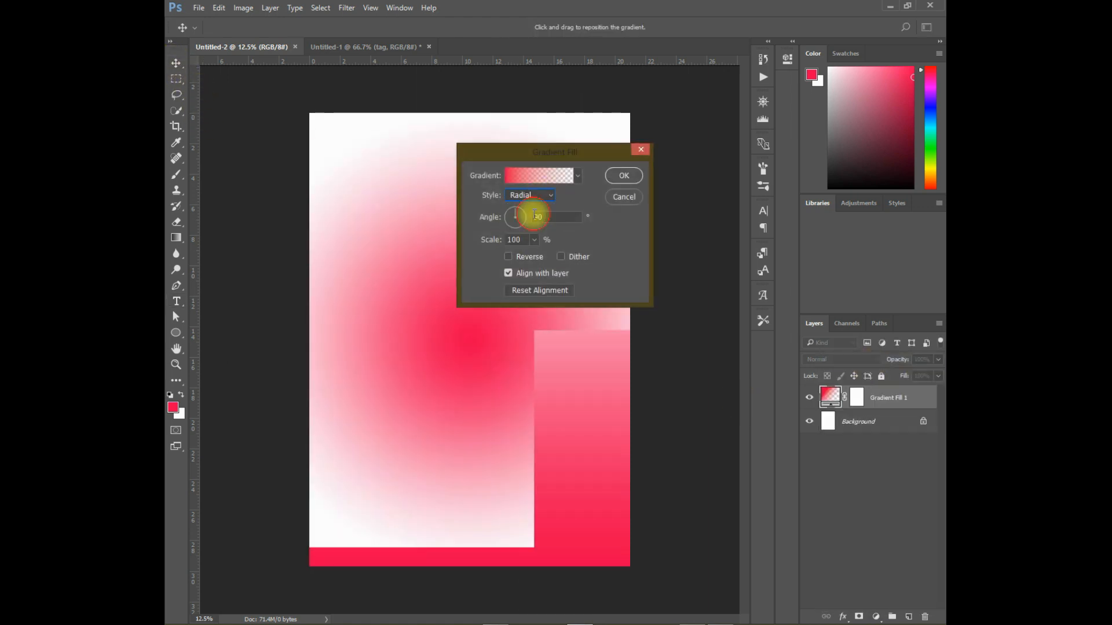
pyautogui.click(568, 174)
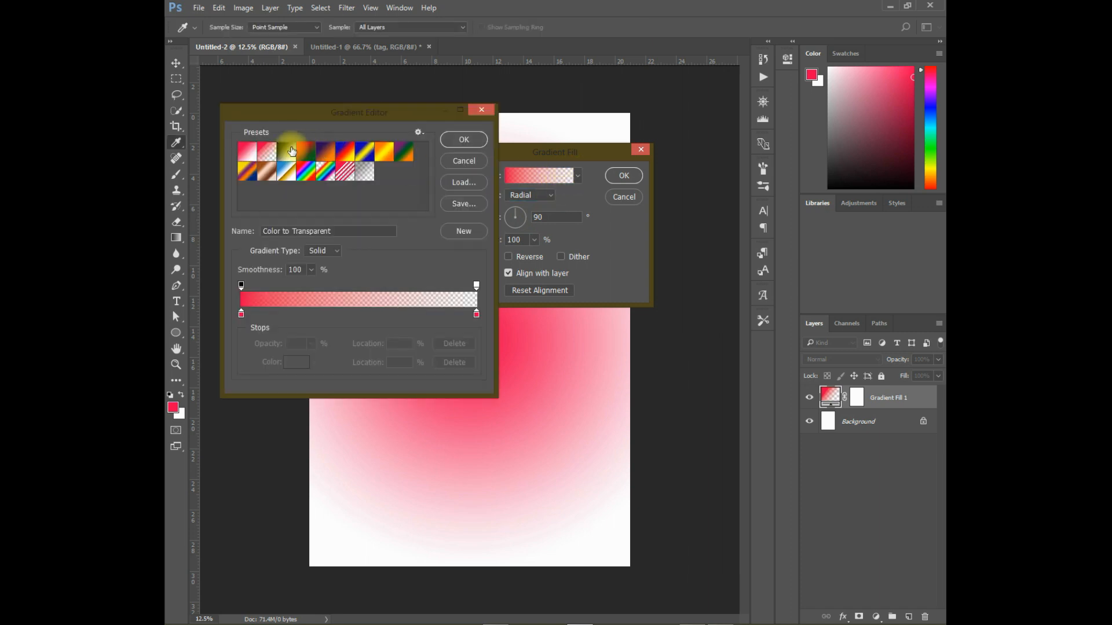
pyautogui.click(286, 152)
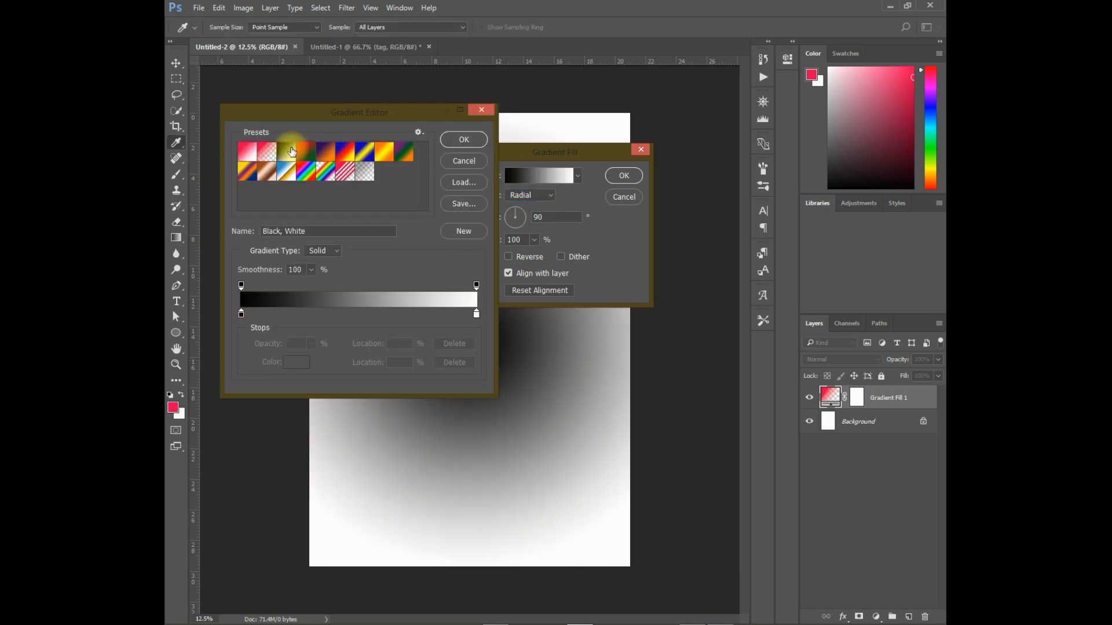
# Step: Recolour the gradient's starting colour stop from the preset to a bright, saturated green
pyautogui.click(241, 313)
pyautogui.click(298, 362)
pyautogui.click(568, 262)
pyautogui.moveTo(543, 206)
pyautogui.mouseDown()
pyautogui.moveTo(529, 166)
pyautogui.moveTo(544, 164)
pyautogui.moveTo(566, 238)
pyautogui.moveTo(549, 226)
pyautogui.mouseUp()
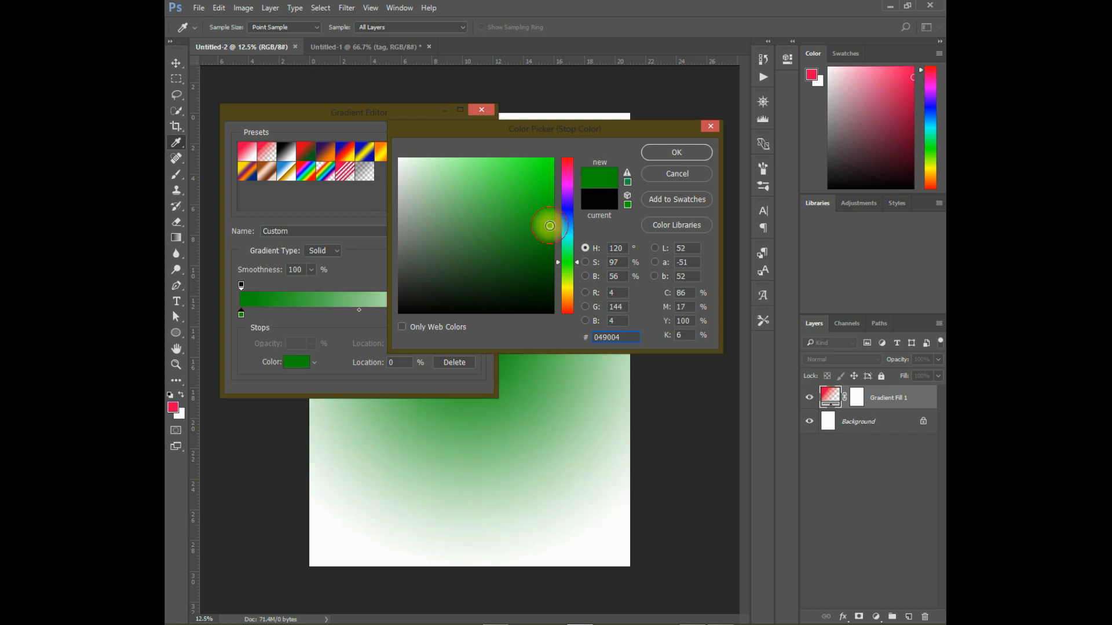
pyautogui.click(672, 156)
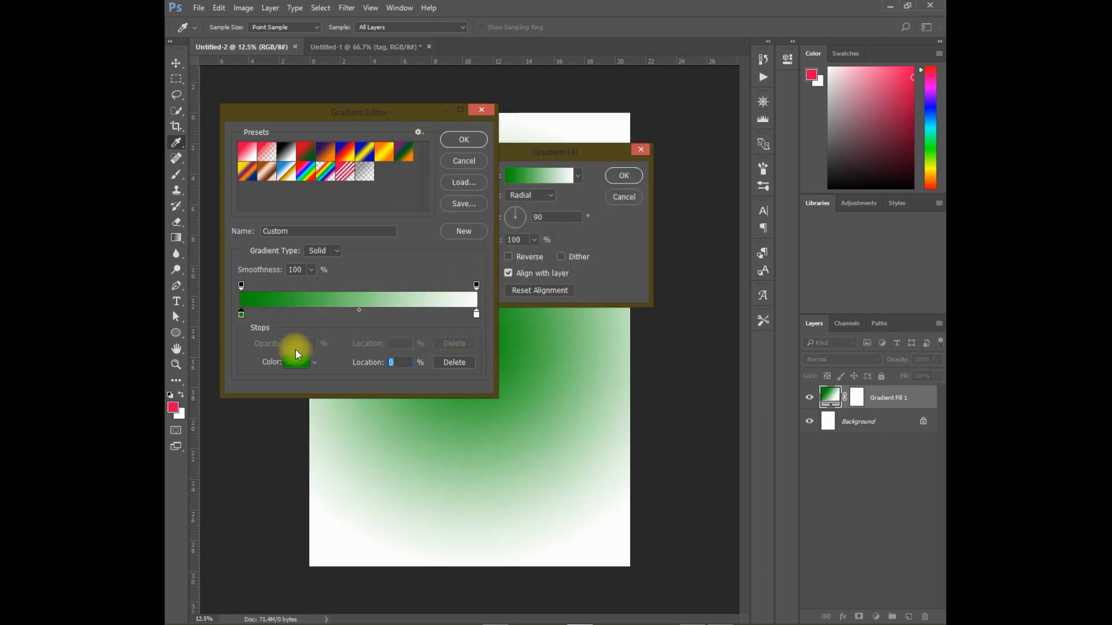
pyautogui.click(302, 365)
pyautogui.moveTo(530, 193); pyautogui.dragTo(553, 165)
pyautogui.click(675, 152)
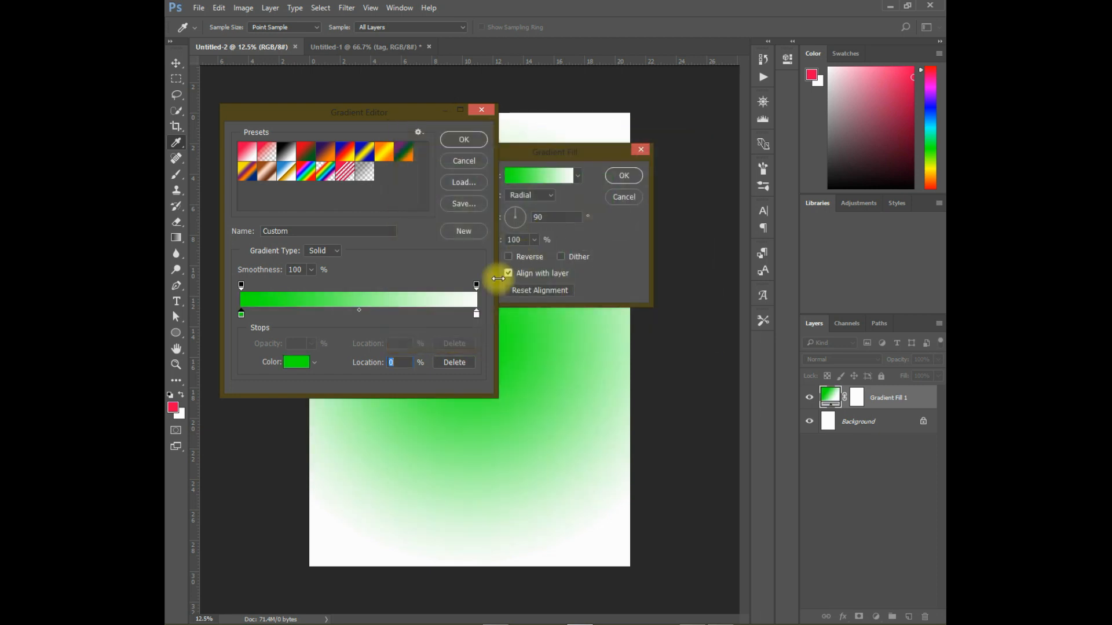
# Step: Set the gradient's end colour stop to dark green 048f11
pyautogui.click(476, 314)
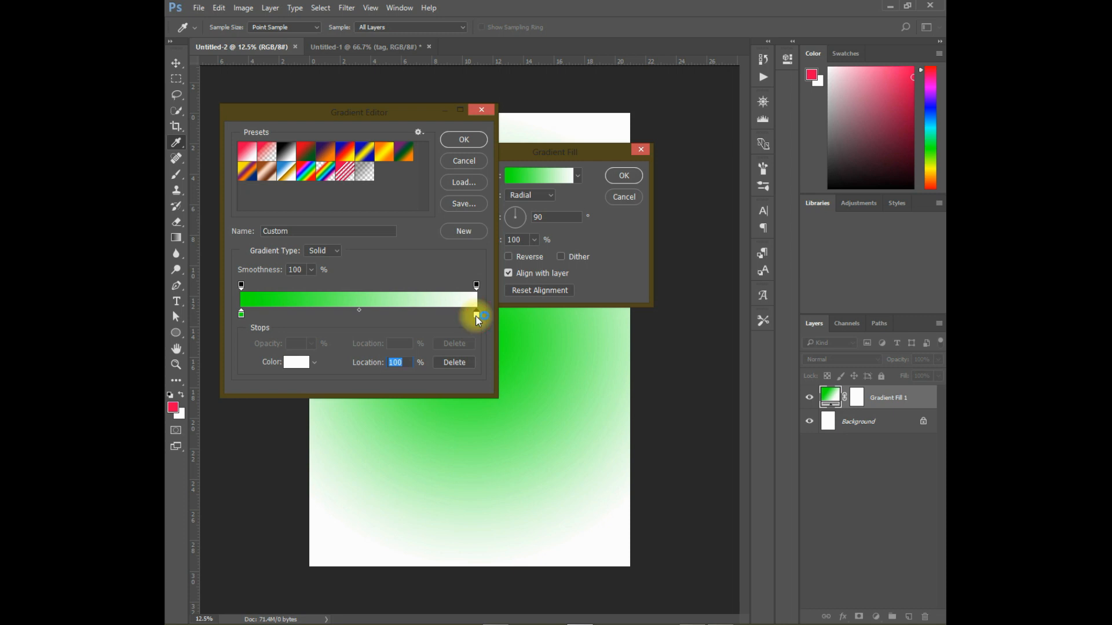
pyautogui.click(296, 362)
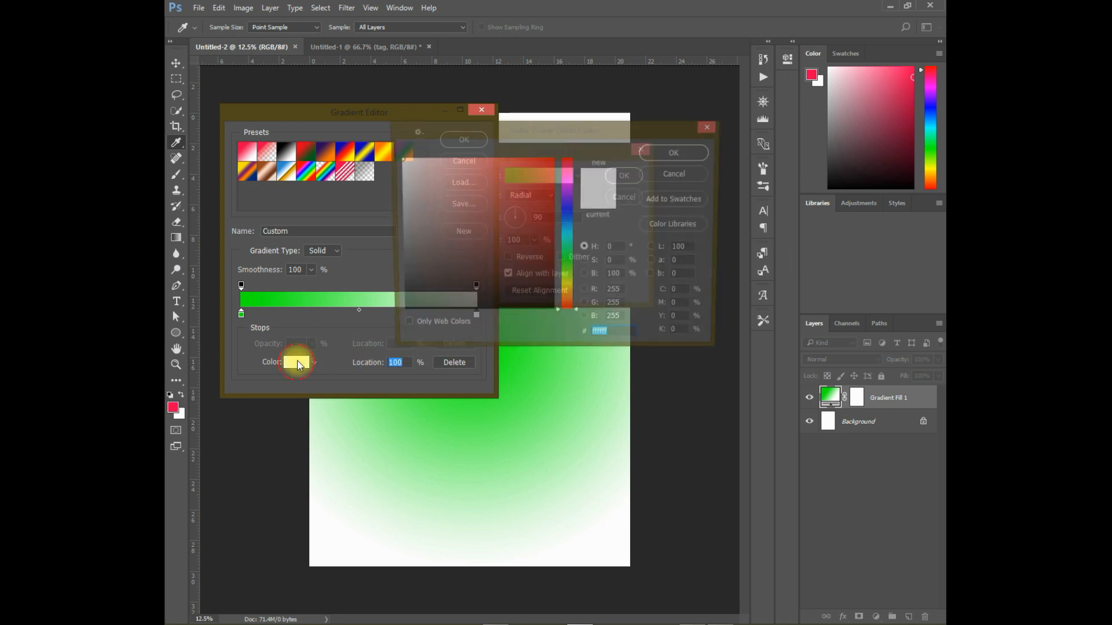
pyautogui.click(565, 264)
pyautogui.moveTo(538, 195); pyautogui.dragTo(551, 228)
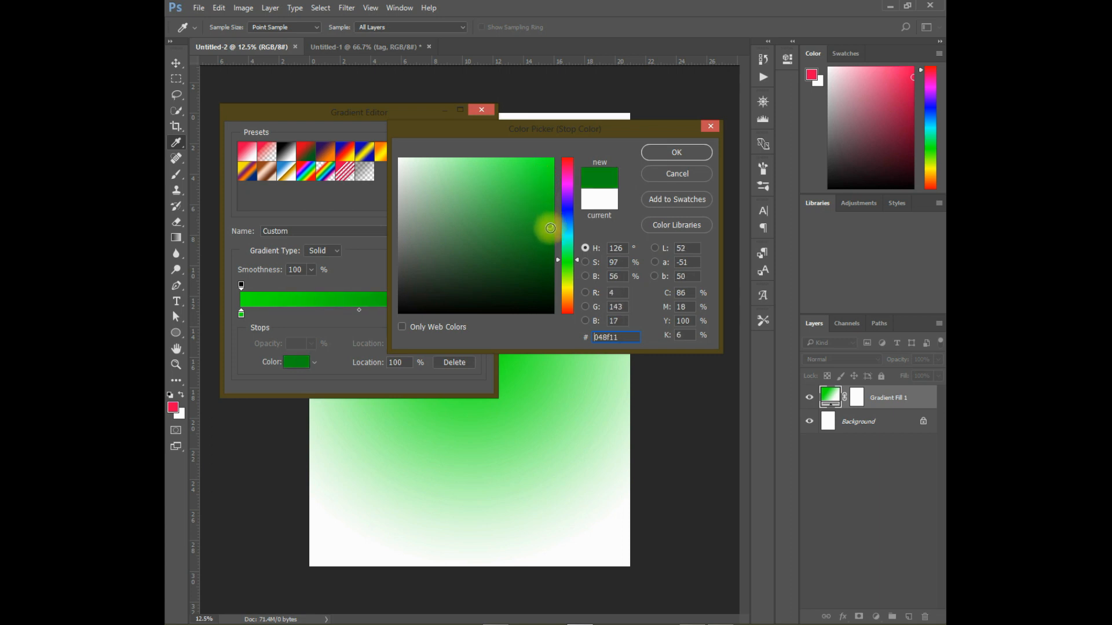
pyautogui.click(676, 153)
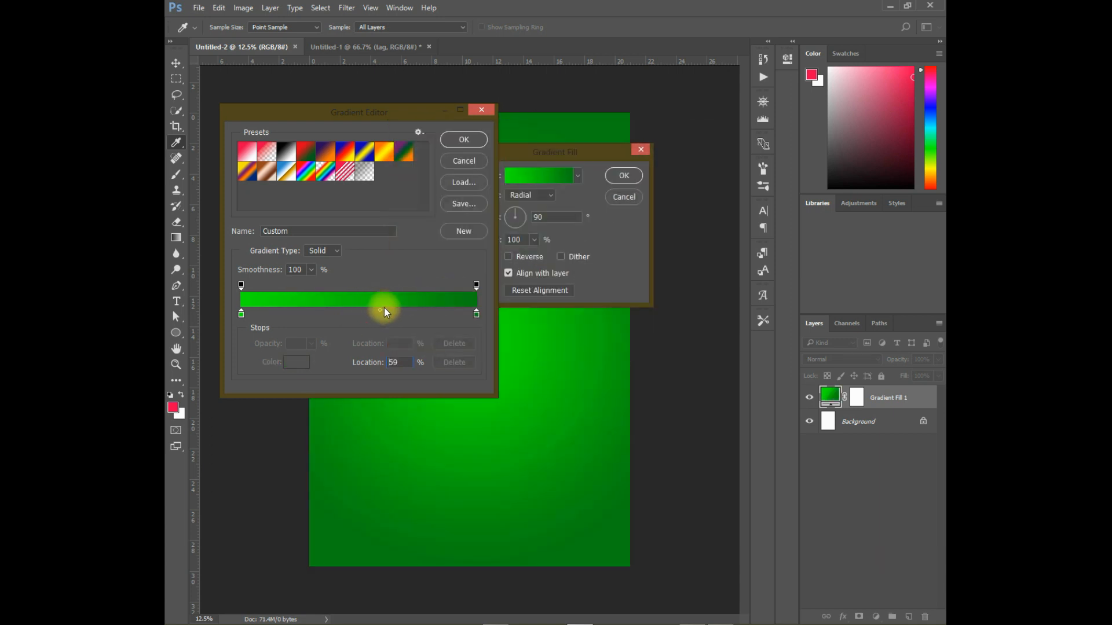
# Step: Move the gradient's colour midpoint to 75% and apply the fill with an angle of about -130 degrees
pyautogui.moveTo(417, 312)
pyautogui.mouseDown()
pyautogui.moveTo(433, 311)
pyautogui.moveTo(419, 310)
pyautogui.mouseUp()
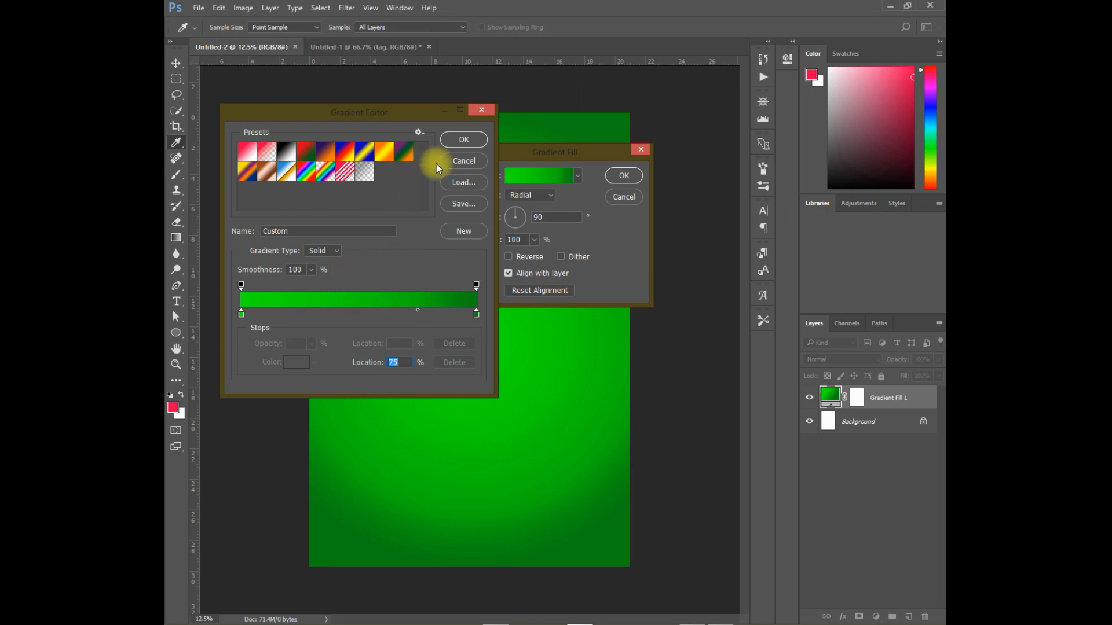
pyautogui.click(460, 140)
pyautogui.click(520, 214)
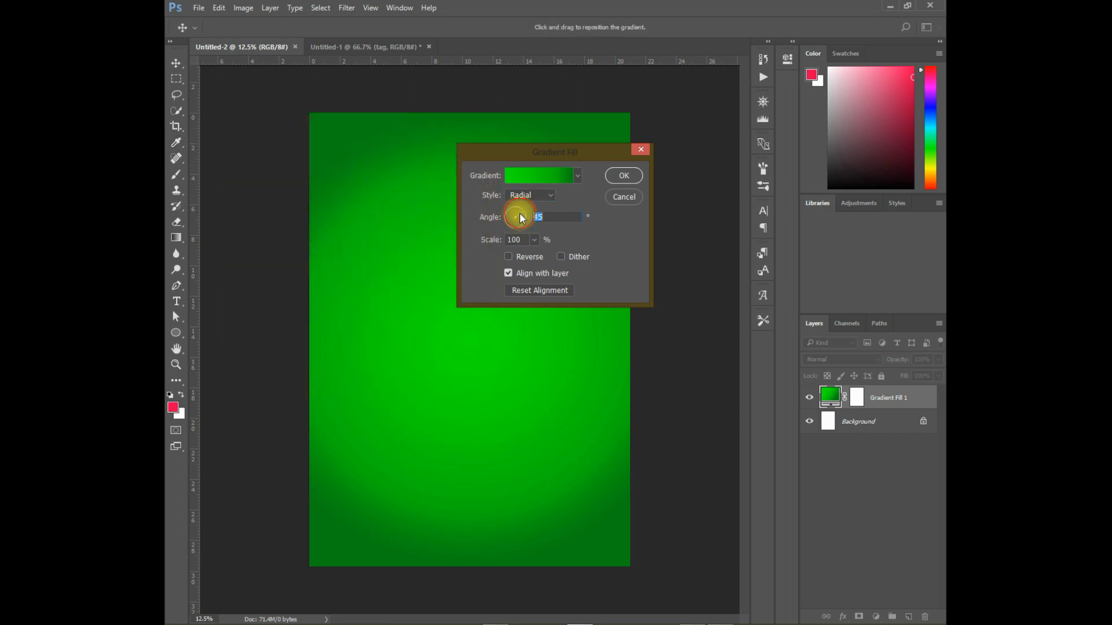
pyautogui.moveTo(520, 217); pyautogui.dragTo(510, 227)
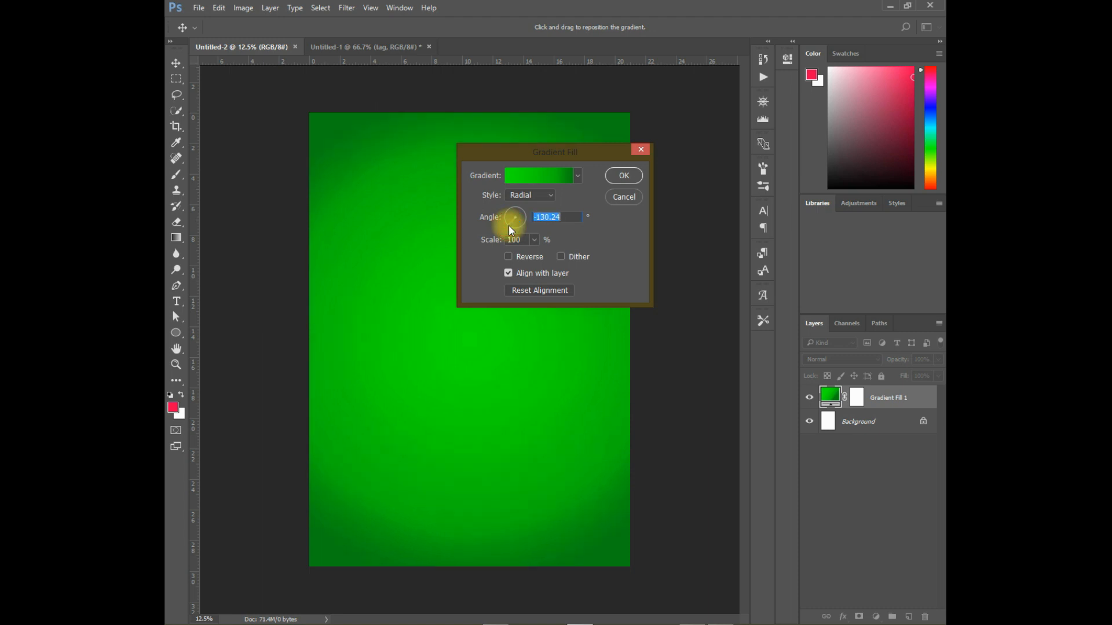
pyautogui.click(626, 175)
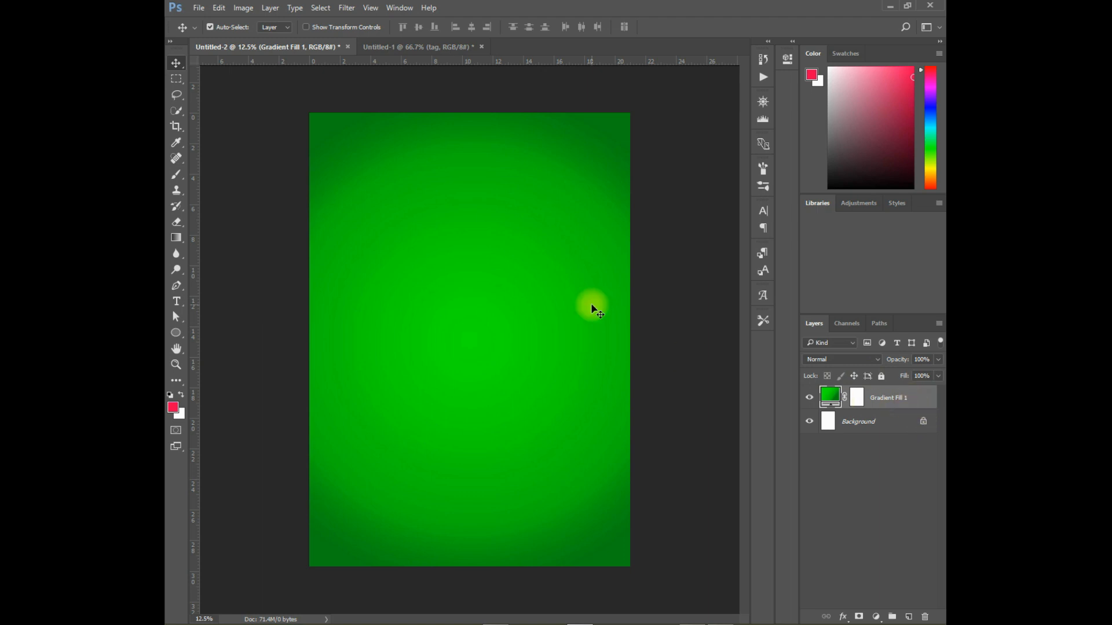
# Step: Copy the doodle pattern of leaves and vegetables from the Untitled-1 document into the green Untitled-2 poster
pyautogui.click(427, 45)
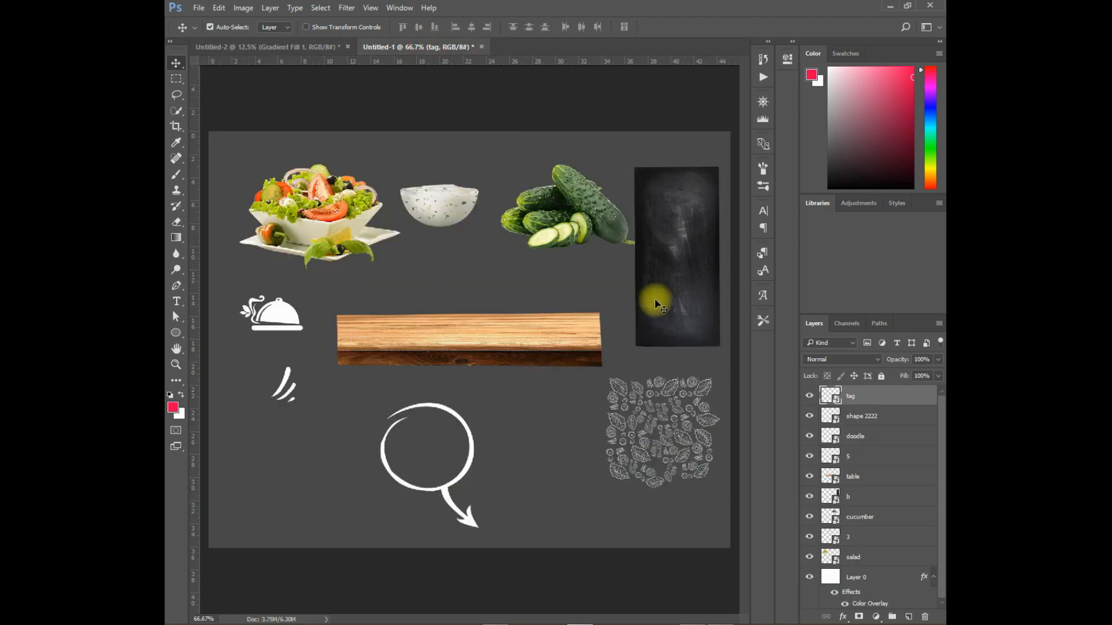
pyautogui.moveTo(658, 409)
pyautogui.mouseDown()
pyautogui.moveTo(566, 278)
pyautogui.moveTo(567, 299)
pyautogui.moveTo(759, 417)
pyautogui.moveTo(670, 435)
pyautogui.moveTo(690, 417)
pyautogui.moveTo(662, 415)
pyautogui.moveTo(291, 30)
pyautogui.moveTo(291, 51)
pyautogui.moveTo(495, 311)
pyautogui.moveTo(496, 337)
pyautogui.mouseUp()
pyautogui.click(664, 421)
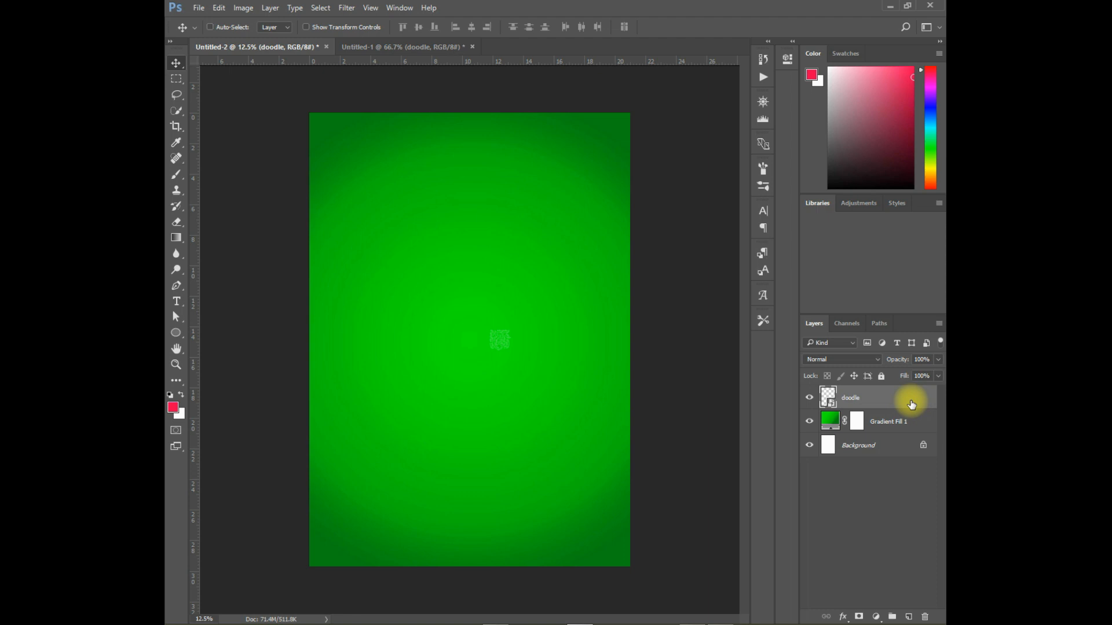
# Step: Scale the doodle pattern to about 60.7% so it covers the whole poster, and lower its opacity to 61%
pyautogui.hotkey('ctrl', 't')
pyautogui.moveTo(513, 354)
pyautogui.mouseDown()
pyautogui.moveTo(636, 499)
pyautogui.moveTo(670, 508)
pyautogui.mouseUp()
pyautogui.moveTo(601, 428); pyautogui.dragTo(581, 426)
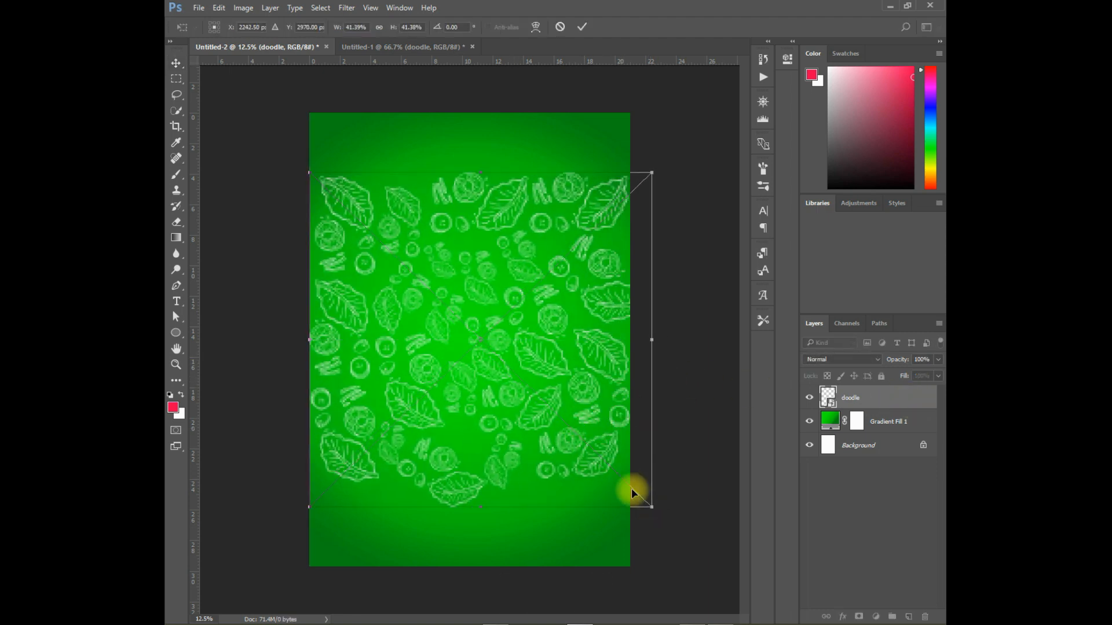
pyautogui.moveTo(652, 506); pyautogui.dragTo(712, 603)
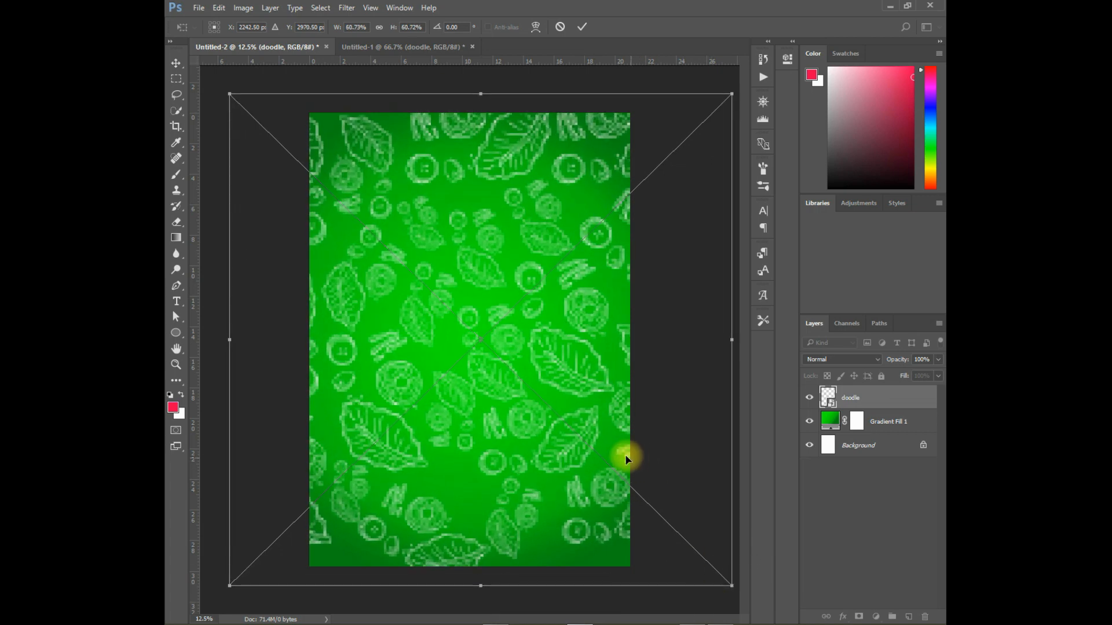
pyautogui.moveTo(626, 454); pyautogui.dragTo(596, 454)
pyautogui.press('Return')
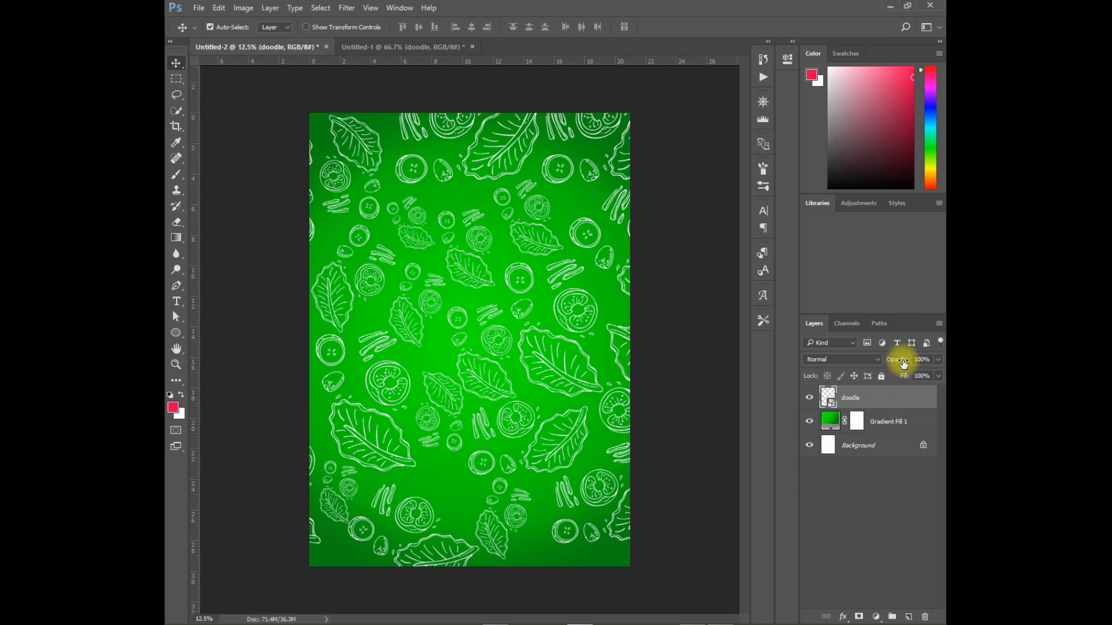
pyautogui.moveTo(903, 362); pyautogui.dragTo(898, 364)
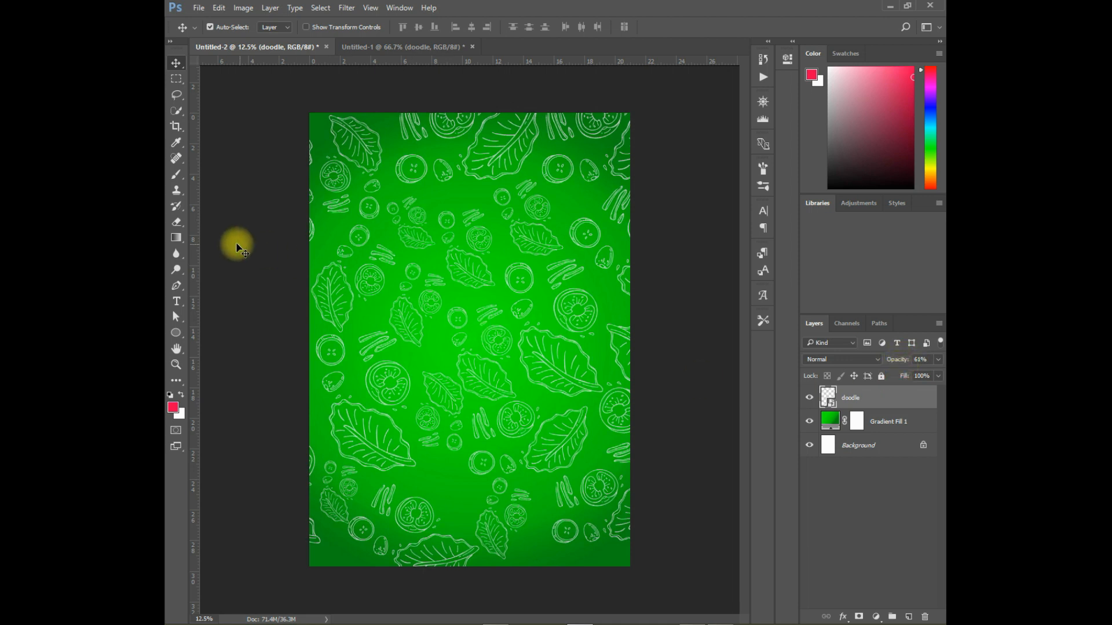
pyautogui.click(176, 189)
pyautogui.click(435, 311)
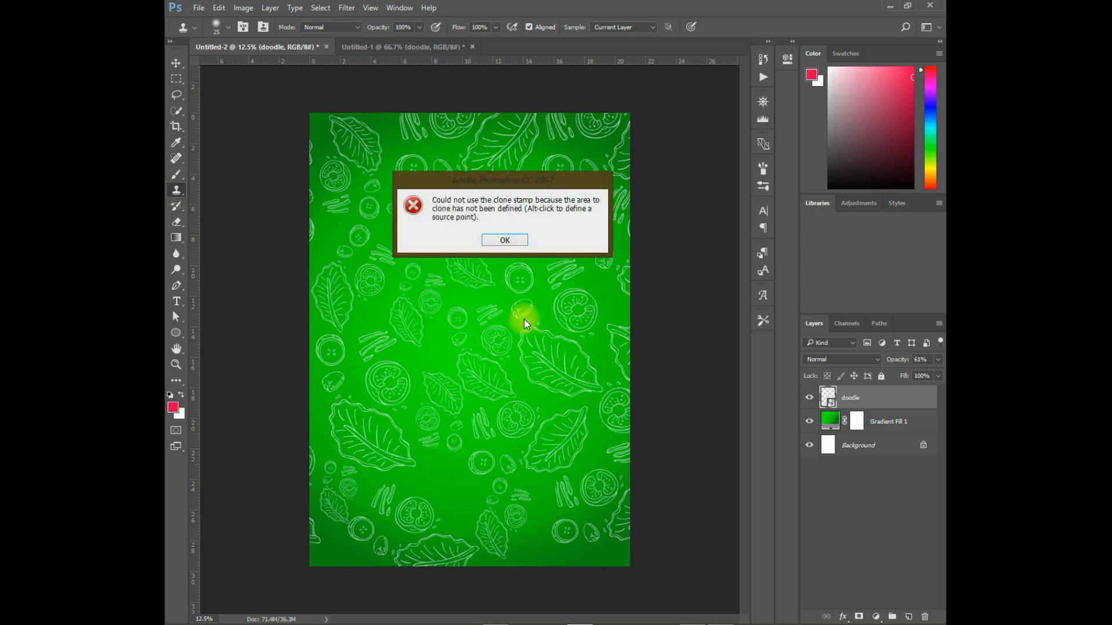
pyautogui.click(504, 242)
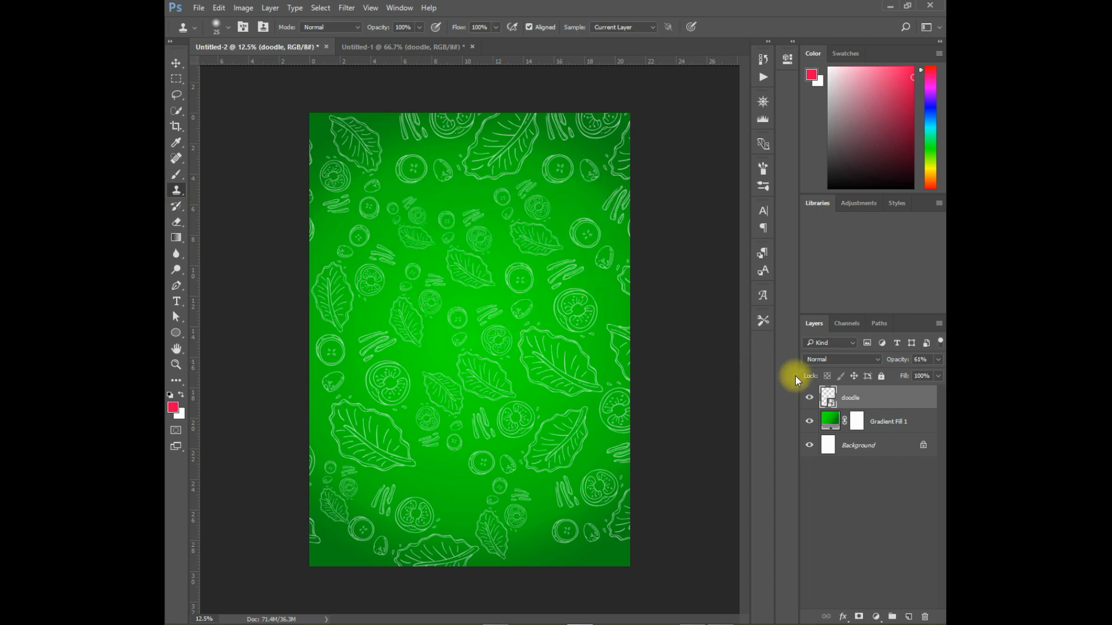
# Step: Choose the Eraser tool and rasterize the doodle smart object so it can be erased
pyautogui.click(177, 222)
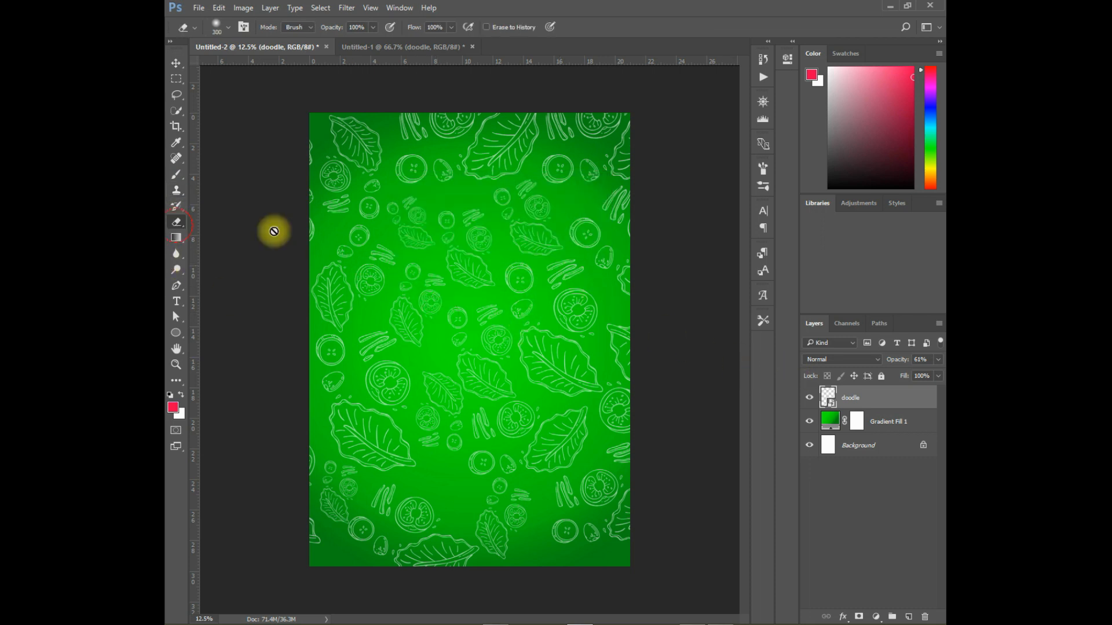
pyautogui.click(450, 302)
pyautogui.click(489, 240)
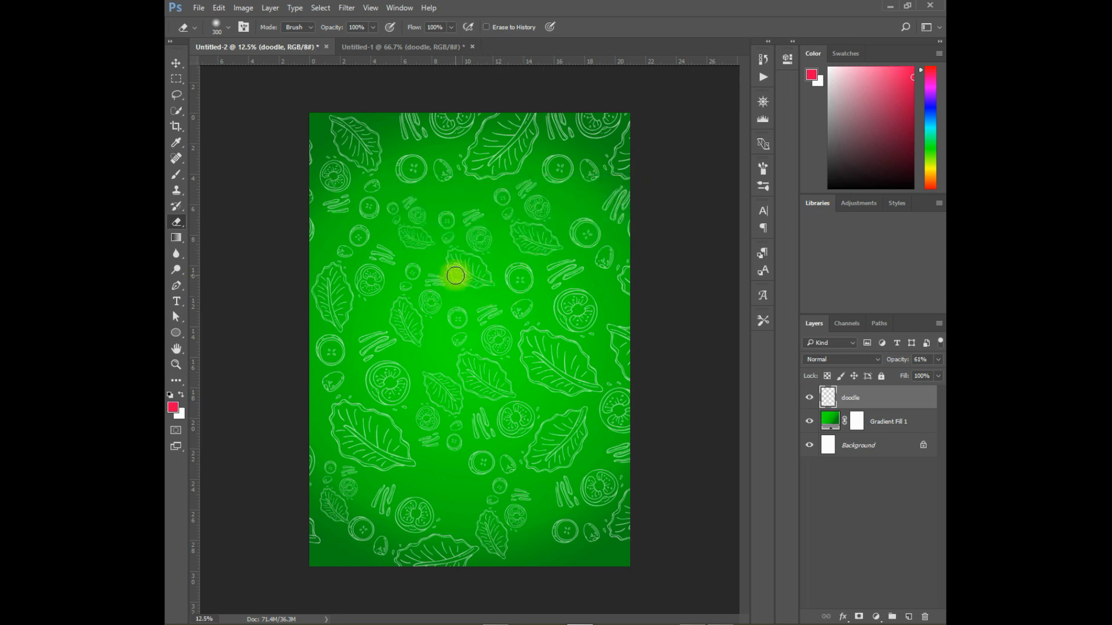
# Step: Enlarge the eraser to a 2600 px soft round brush with 0% hardness and erase the doodles at the poster's centre
pyautogui.press('[')
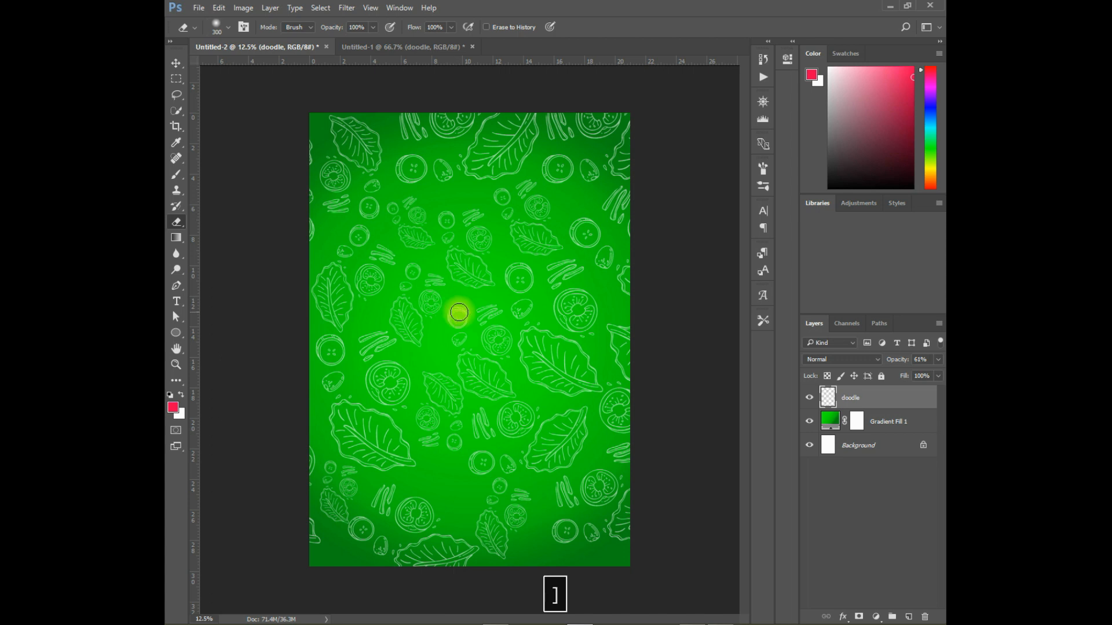
pyautogui.press(']')
pyautogui.press(']')
pyautogui.press(']')
pyautogui.press(']')
pyautogui.press(']')
pyautogui.press(']')
pyautogui.press(']')
pyautogui.press(']')
pyautogui.press(']')
pyautogui.press(']')
pyautogui.press(']')
pyautogui.press(']')
pyautogui.press(']')
pyautogui.press(']')
pyautogui.press(']')
pyautogui.press(']')
pyautogui.press(']')
pyautogui.press(']')
pyautogui.press(']')
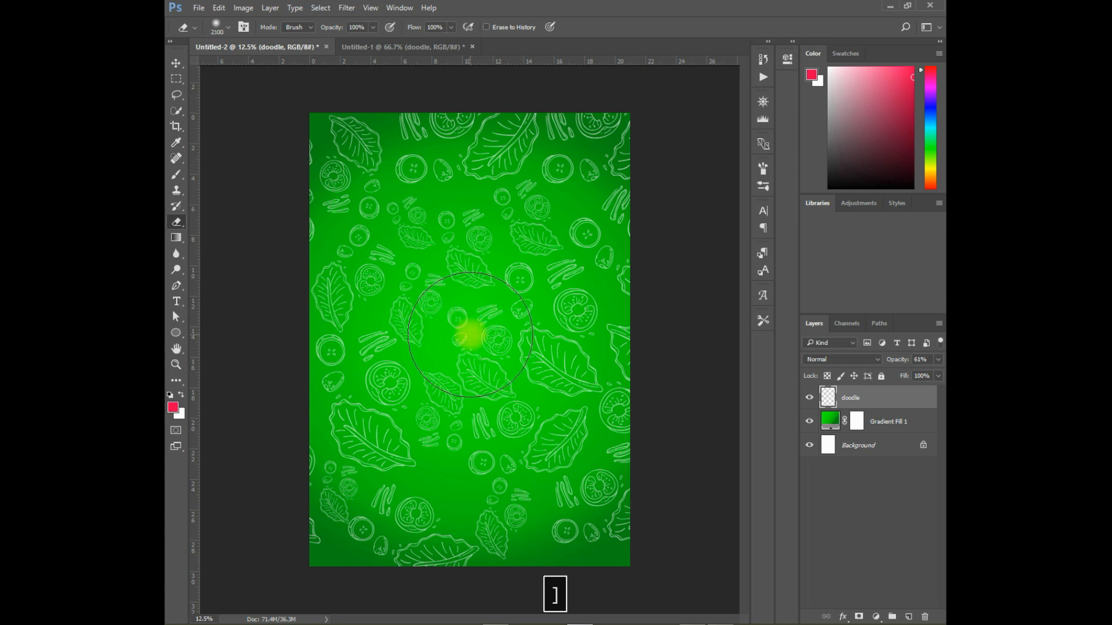
pyautogui.press(']')
pyautogui.press(']')
pyautogui.press(']')
pyautogui.rightClick(469, 326)
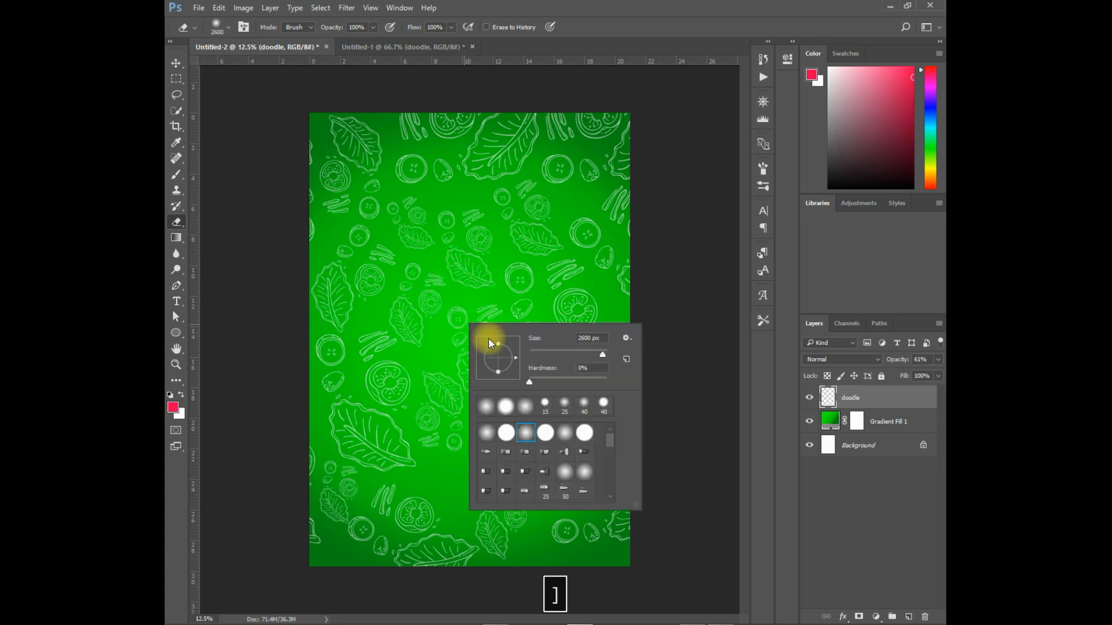
pyautogui.click(486, 406)
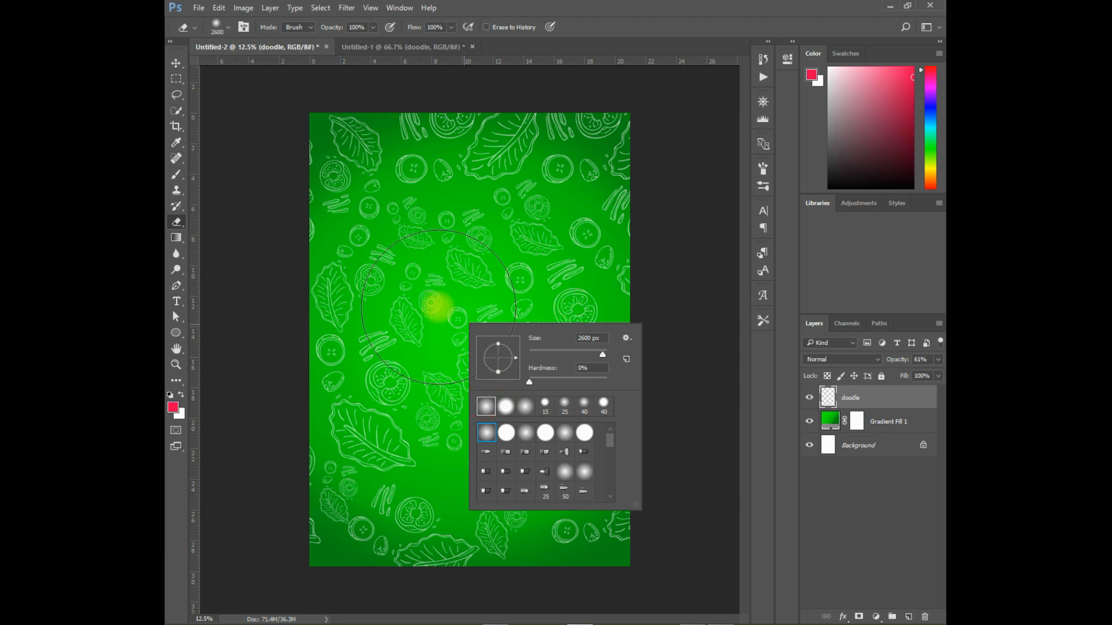
pyautogui.click(469, 319)
pyautogui.moveTo(469, 319); pyautogui.dragTo(469, 328)
# Step: Enlarge the eraser to 4800 px and fade out the doodles across the poster's middle, keeping them along the edges
pyautogui.press(']')
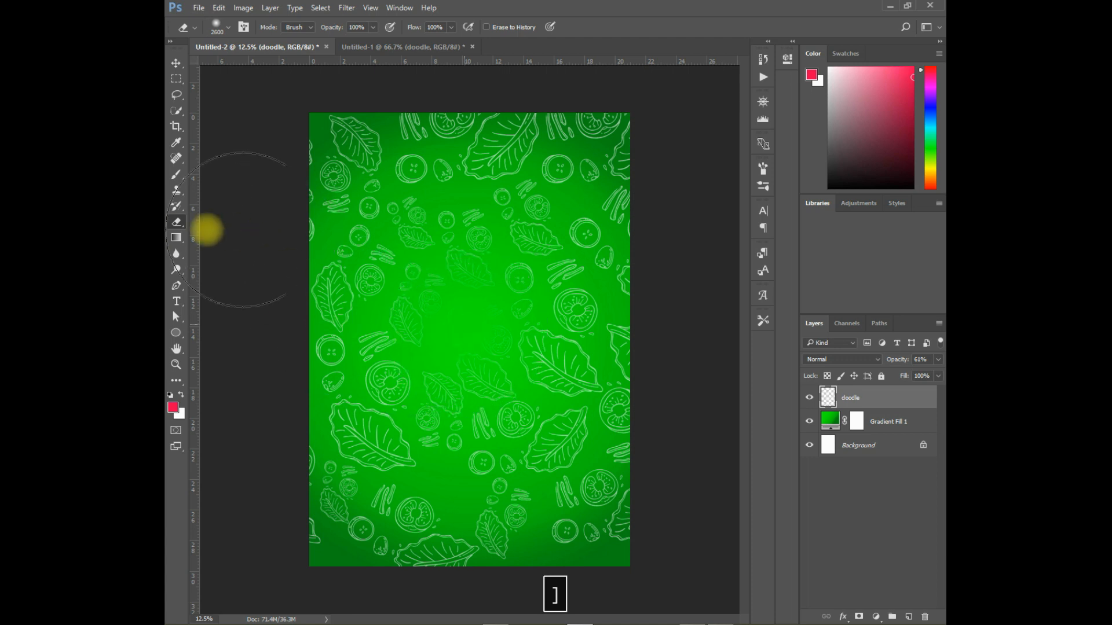
pyautogui.press(']')
pyautogui.press(']')
pyautogui.press(']')
pyautogui.press(']')
pyautogui.press(']')
pyautogui.press(']')
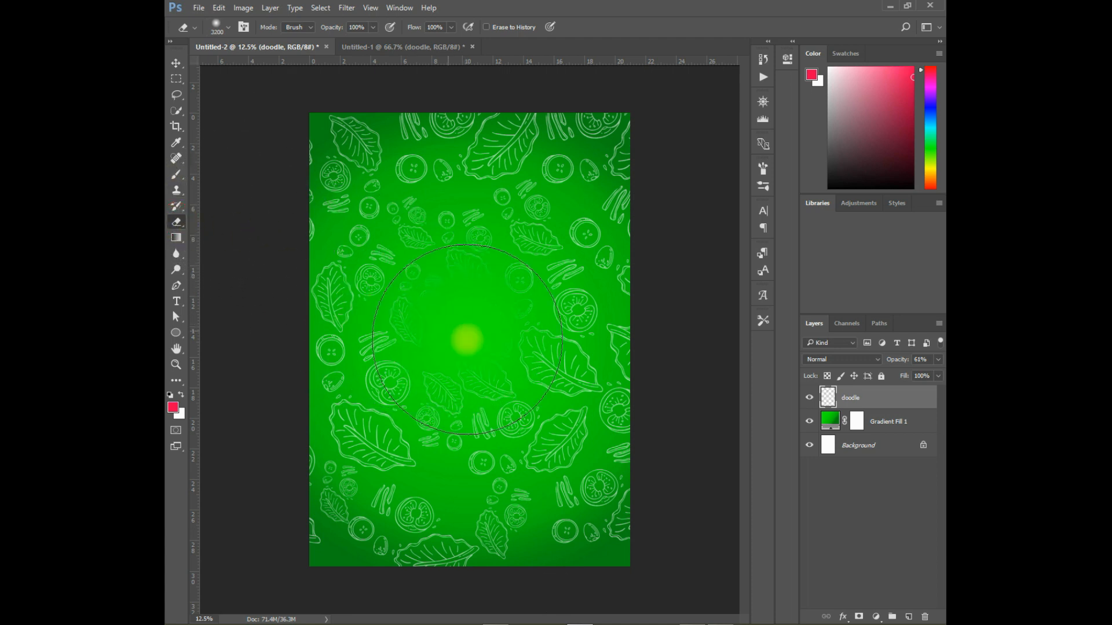
pyautogui.press(']')
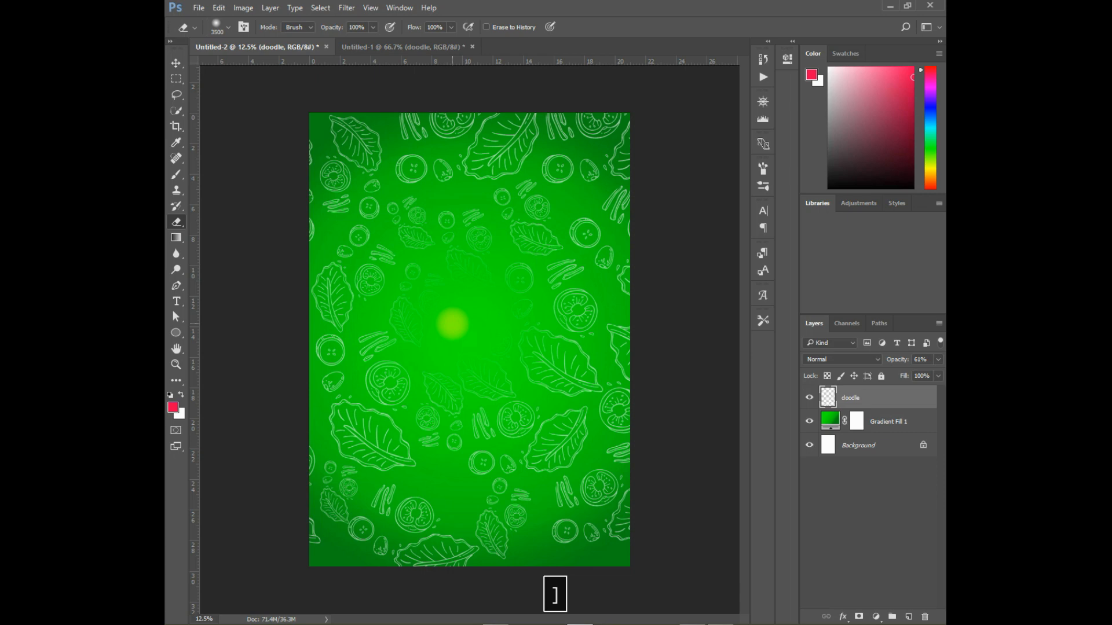
pyautogui.press(']')
pyautogui.press(']')
pyautogui.press(']')
pyautogui.press(']')
pyautogui.press(']')
pyautogui.press(']')
pyautogui.press(']')
pyautogui.press(']')
pyautogui.press(']')
pyautogui.press(']')
pyautogui.press(']')
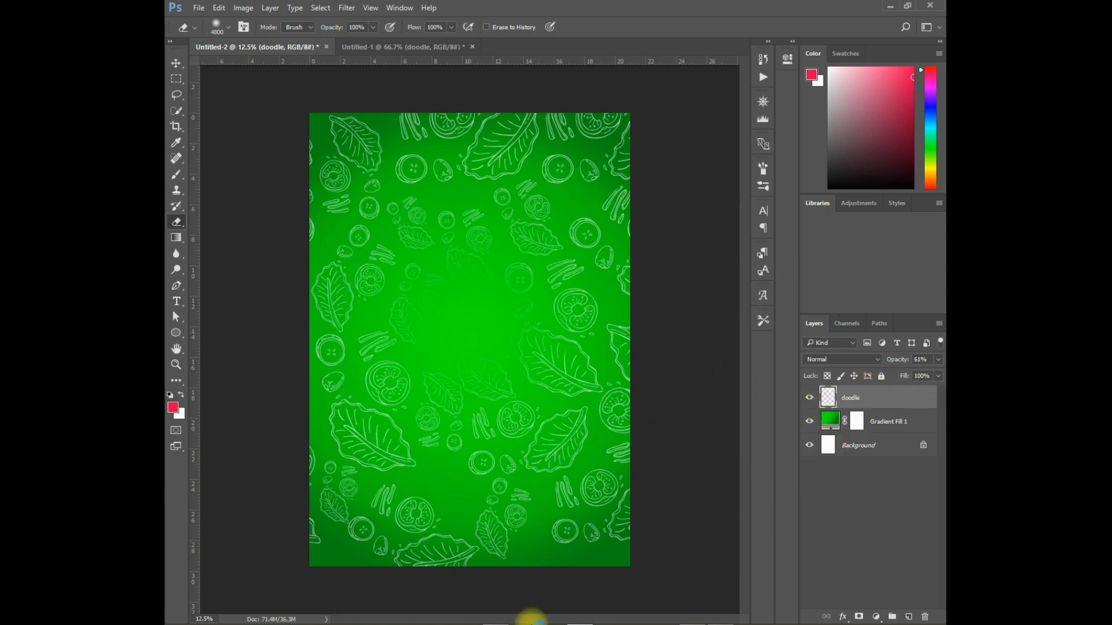
pyautogui.moveTo(579, 619)
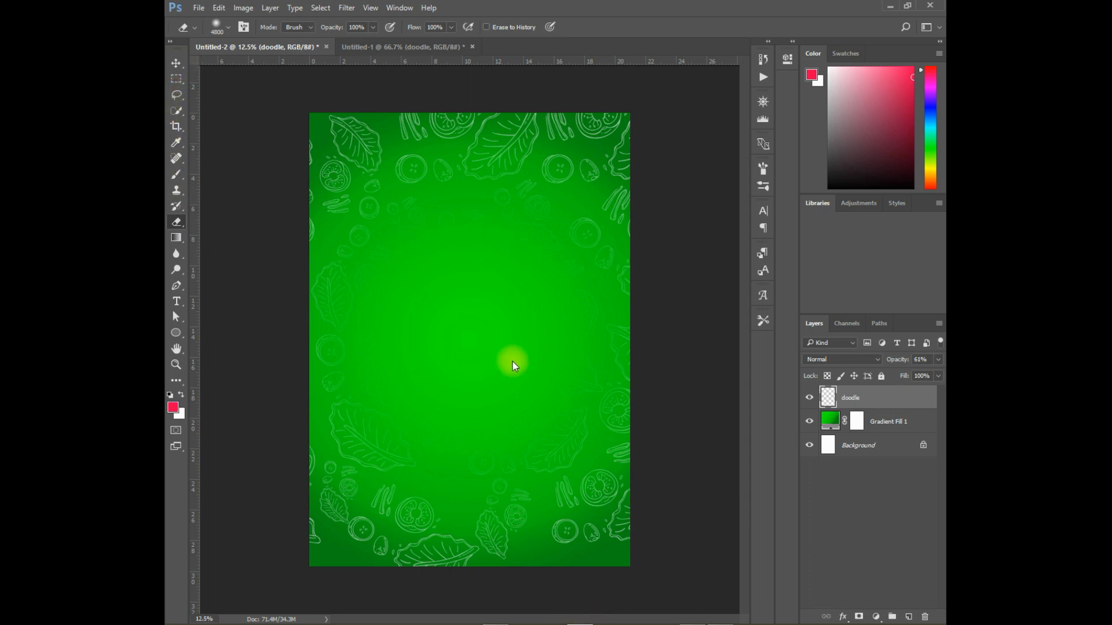
pyautogui.press('v')
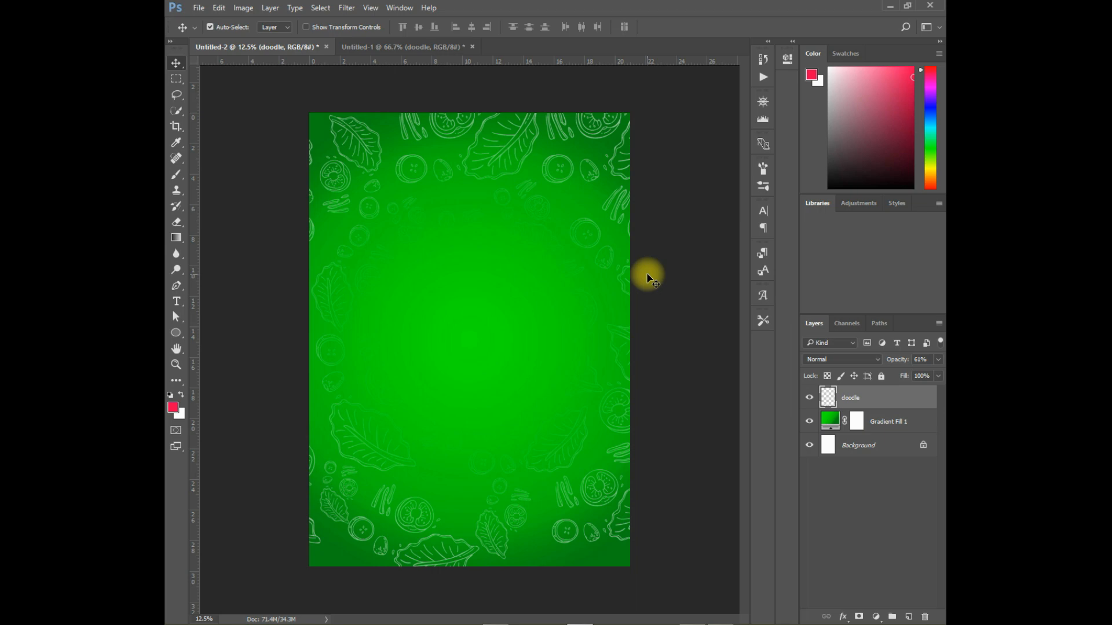
# Step: Copy the chalkboard image from the Untitled-1 assets document into the centre of the poster
pyautogui.click(420, 49)
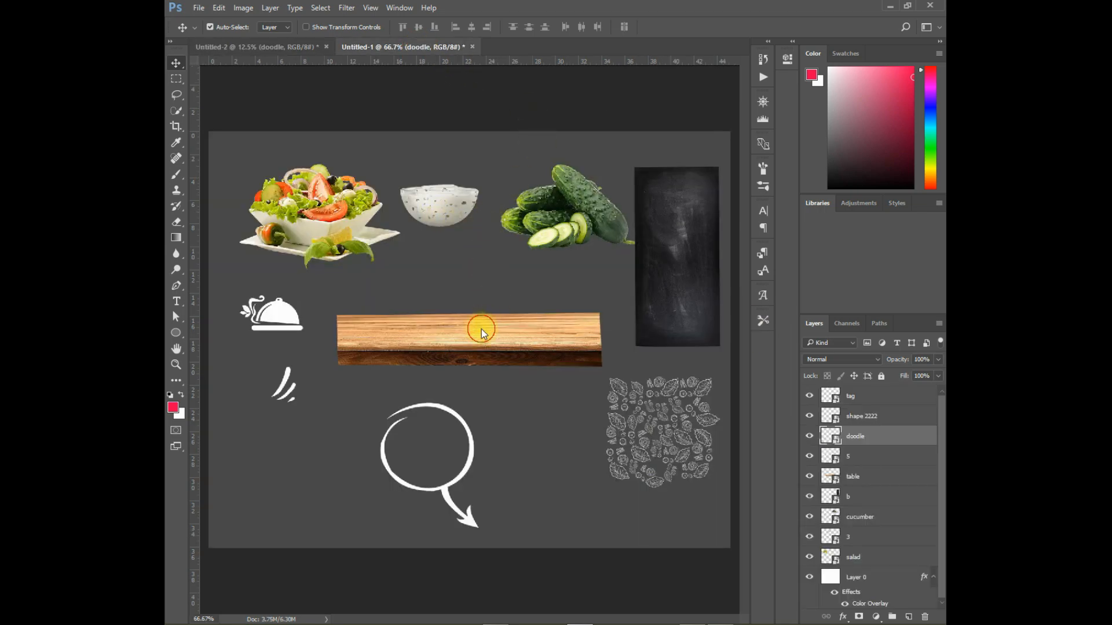
pyautogui.click(481, 328)
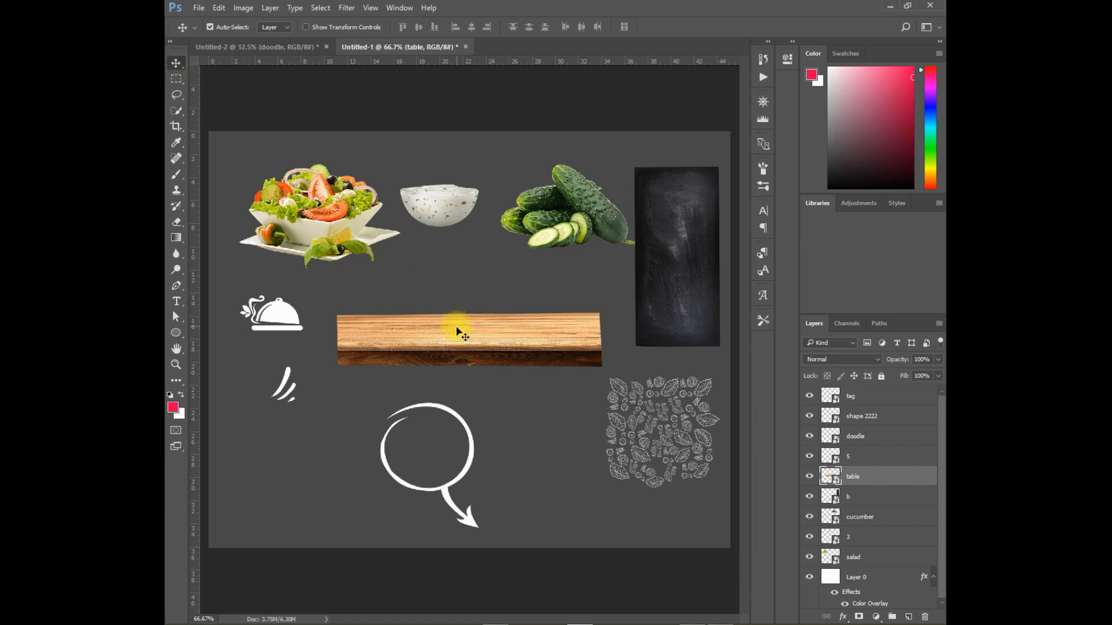
pyautogui.moveTo(448, 327); pyautogui.dragTo(446, 325)
pyautogui.moveTo(661, 252); pyautogui.dragTo(363, 133)
pyautogui.moveTo(461, 326); pyautogui.dragTo(462, 330)
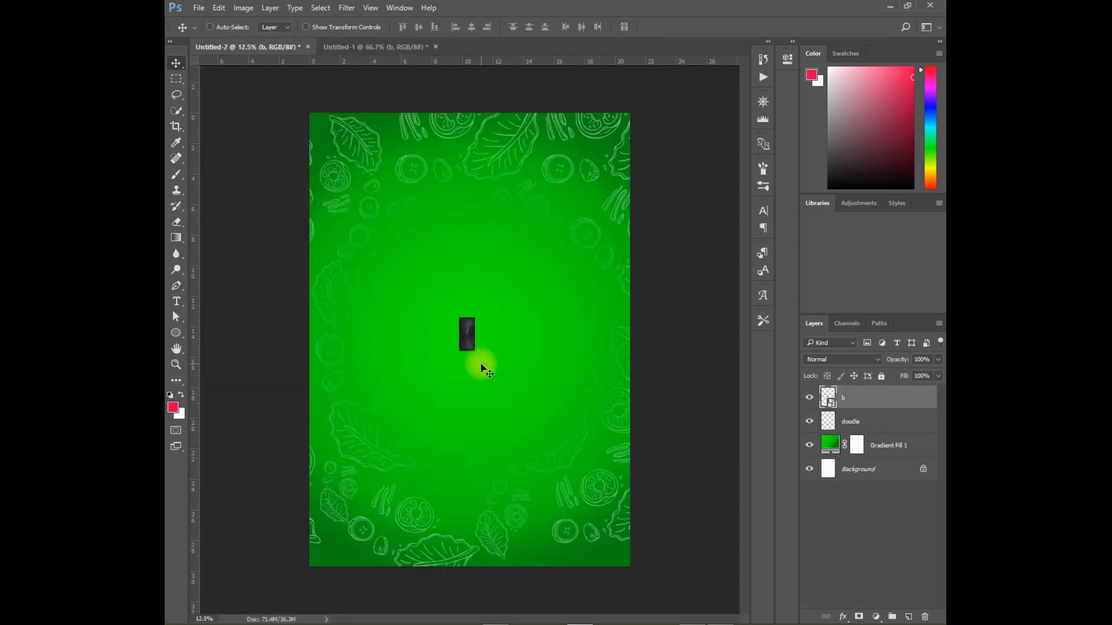
# Step: Scale the chalkboard to about 69.84% width and 60.93% height so it covers the whole poster
pyautogui.hotkey('ctrl', 't')
pyautogui.moveTo(476, 352); pyautogui.dragTo(586, 531)
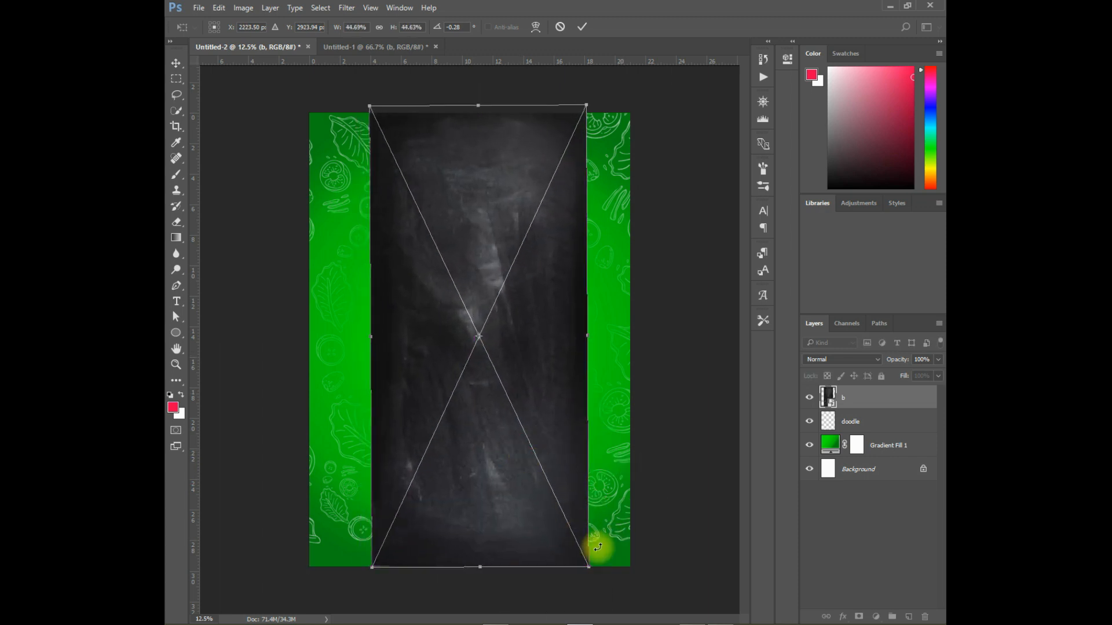
pyautogui.moveTo(586, 568); pyautogui.dragTo(687, 624)
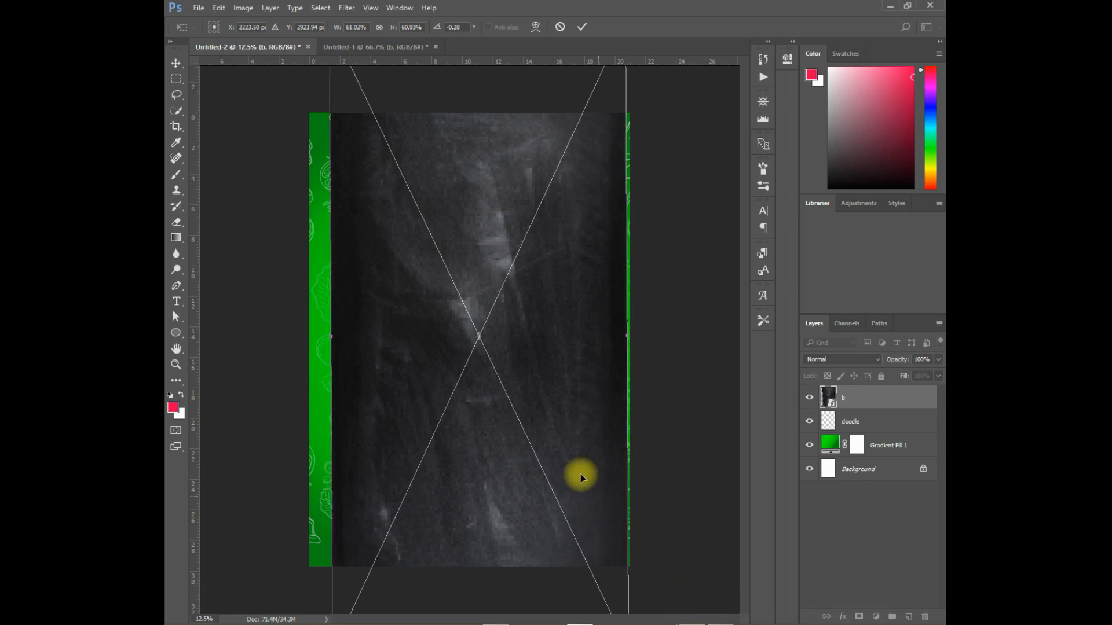
pyautogui.moveTo(623, 336); pyautogui.dragTo(576, 335)
pyautogui.press('Return')
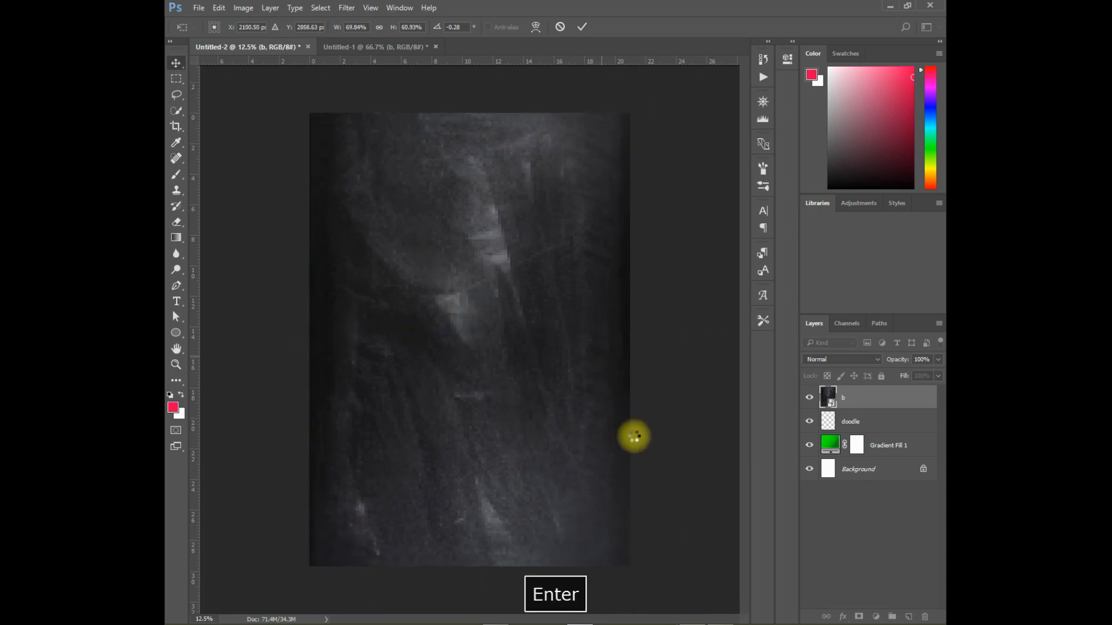
# Step: Set the chalkboard layer to Soft Light at 84% opacity and move it below the doodle layer
pyautogui.click(855, 360)
pyautogui.click(836, 488)
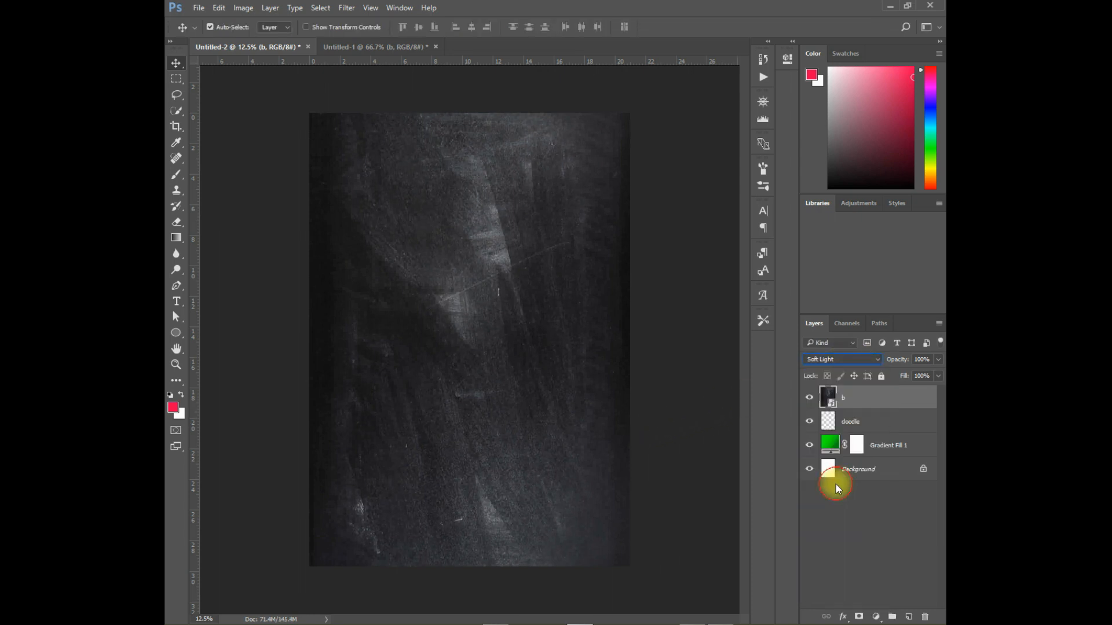
pyautogui.moveTo(904, 400); pyautogui.dragTo(899, 431)
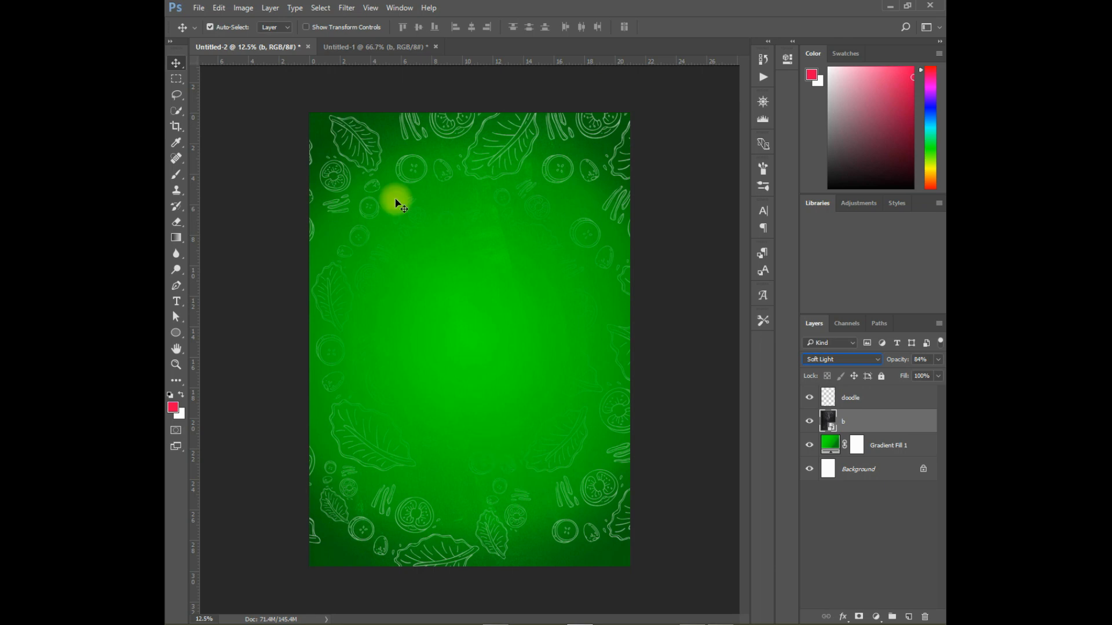
# Step: Copy the salad and the wooden table from the Untitled-1 assets document into the poster
pyautogui.click(373, 47)
pyautogui.moveTo(333, 214)
pyautogui.mouseDown()
pyautogui.moveTo(265, 45)
pyautogui.moveTo(291, 68)
pyautogui.moveTo(468, 372)
pyautogui.mouseUp()
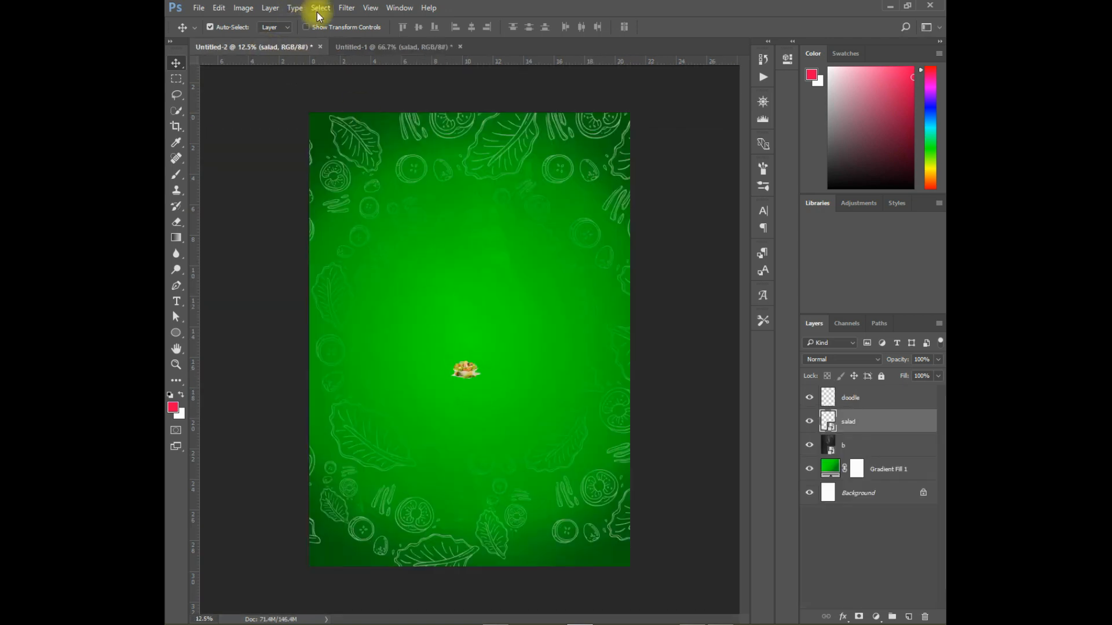
pyautogui.click(355, 45)
pyautogui.moveTo(521, 346)
pyautogui.mouseDown()
pyautogui.moveTo(278, 42)
pyautogui.moveTo(525, 493)
pyautogui.mouseUp()
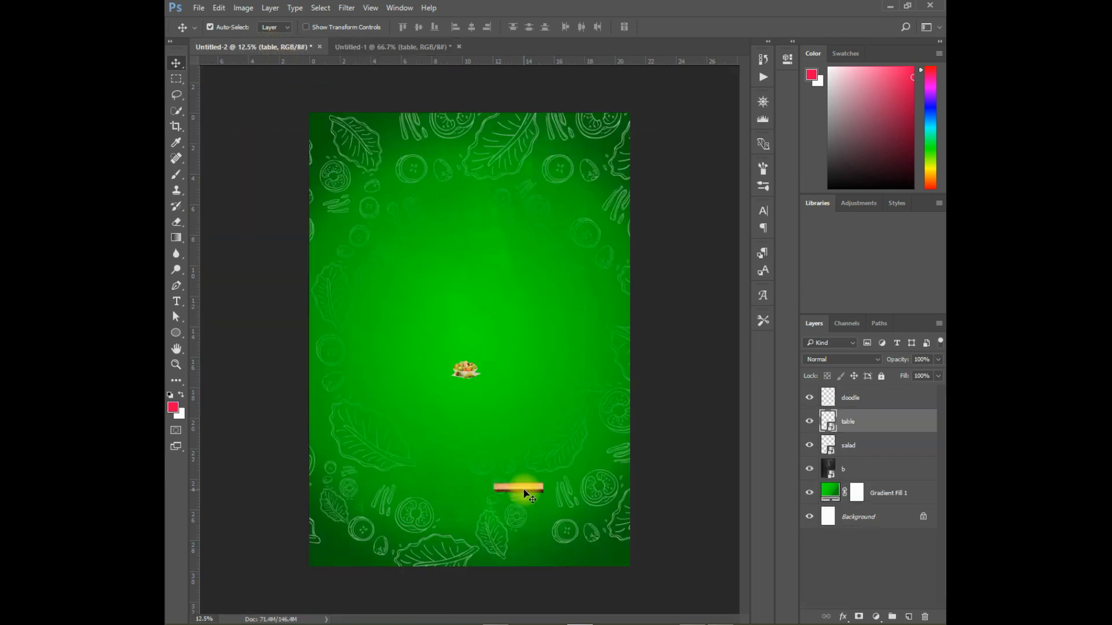
# Step: Scale the wooden table across the poster's bottom edge and stack the salad layer above the table and both above the doodle
pyautogui.hotkey('ctrl', 't')
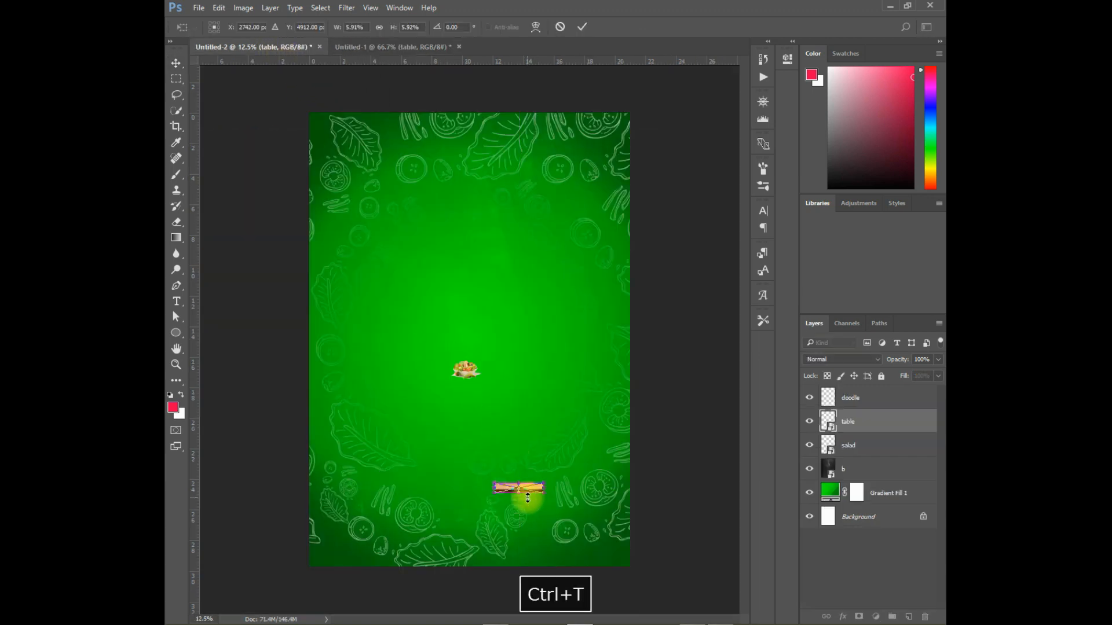
pyautogui.moveTo(530, 489); pyautogui.dragTo(646, 579)
pyautogui.press('Return')
pyautogui.moveTo(882, 398)
pyautogui.mouseDown()
pyautogui.moveTo(889, 439)
pyautogui.moveTo(894, 394)
pyautogui.mouseUp()
pyautogui.doubleClick(896, 449)
pyautogui.click(735, 292)
# Step: Scale the salad to about 24.8% and place it on the right half of the wooden table
pyautogui.hotkey('ctrl', 't')
pyautogui.moveTo(484, 383); pyautogui.dragTo(561, 446)
pyautogui.moveTo(450, 384); pyautogui.dragTo(505, 486)
pyautogui.moveTo(615, 537); pyautogui.dragTo(628, 542)
pyautogui.moveTo(546, 494); pyautogui.dragTo(547, 490)
pyautogui.press('Down')
pyautogui.moveTo(630, 540); pyautogui.dragTo(626, 537)
pyautogui.press('Return')
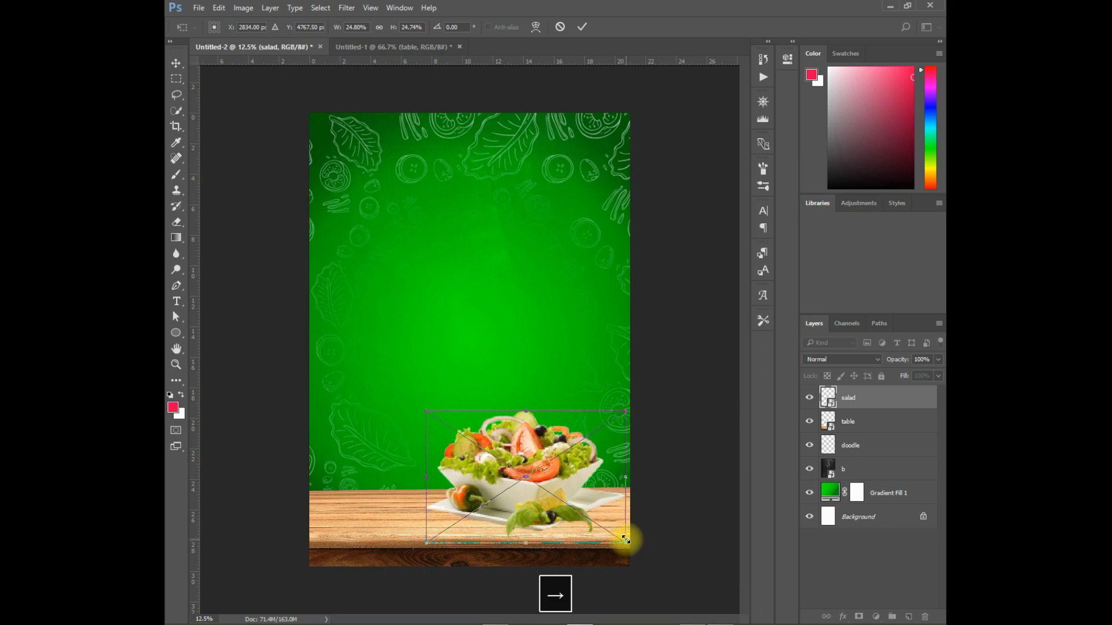
# Step: Copy the cucumbers into the poster, fit them on the table left of the salad, and move their layer below the salad
pyautogui.click(393, 46)
pyautogui.moveTo(570, 211); pyautogui.dragTo(445, 513)
pyautogui.hotkey('ctrl', 't')
pyautogui.press('Return')
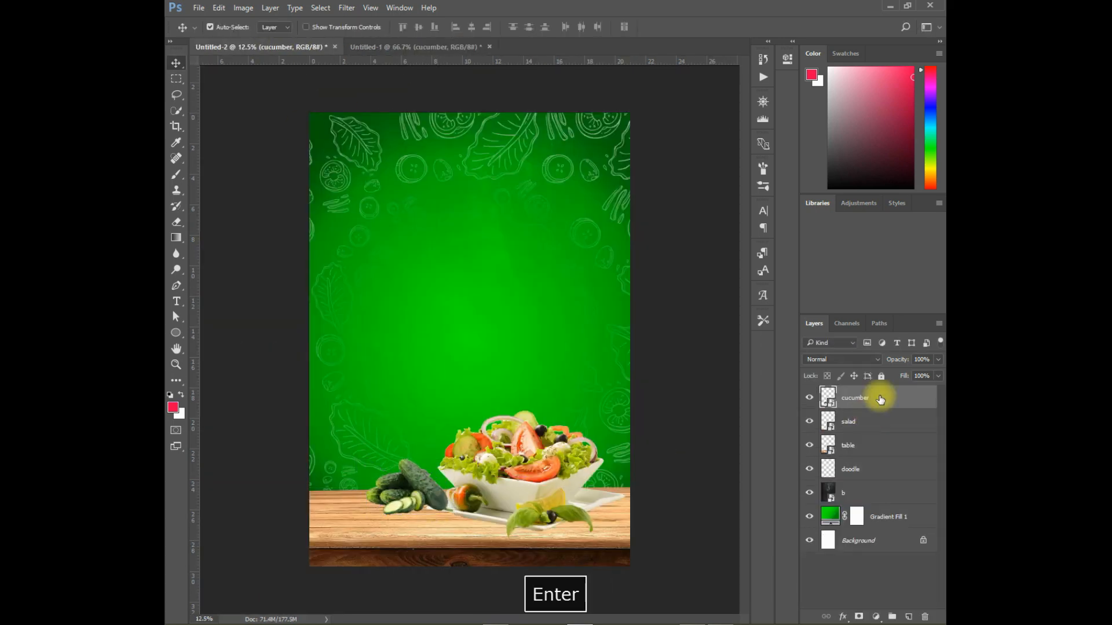
pyautogui.moveTo(880, 399); pyautogui.dragTo(883, 426)
# Step: Copy the white speckled bowl into the poster and scale it to sit in front of the cucumbers
pyautogui.click(400, 47)
pyautogui.moveTo(410, 198); pyautogui.dragTo(422, 517)
pyautogui.hotkey('ctrl', 't')
pyautogui.moveTo(439, 529); pyautogui.dragTo(457, 541)
pyautogui.moveTo(440, 530); pyautogui.dragTo(435, 524)
pyautogui.press('Return')
# Step: Move the speckled bowl's layer above the salad, then adjust the size and position of the cucumbers and the bowl
pyautogui.moveTo(860, 422); pyautogui.dragTo(854, 393)
pyautogui.moveTo(423, 480); pyautogui.dragTo(474, 528)
pyautogui.hotkey('ctrl', 't')
pyautogui.press('Return')
pyautogui.click(438, 516)
pyautogui.hotkey('ctrl', 't')
pyautogui.press('Return')
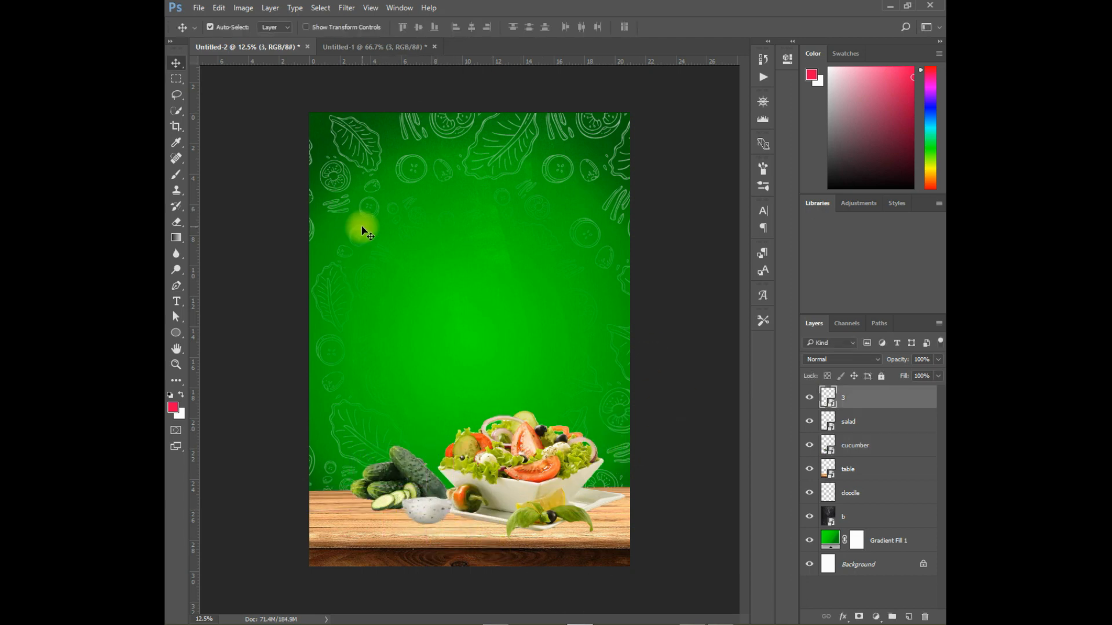
# Step: Add a new layer on top of the stack and set up a 2500 px soft round brush with 0% hardness
pyautogui.click(176, 174)
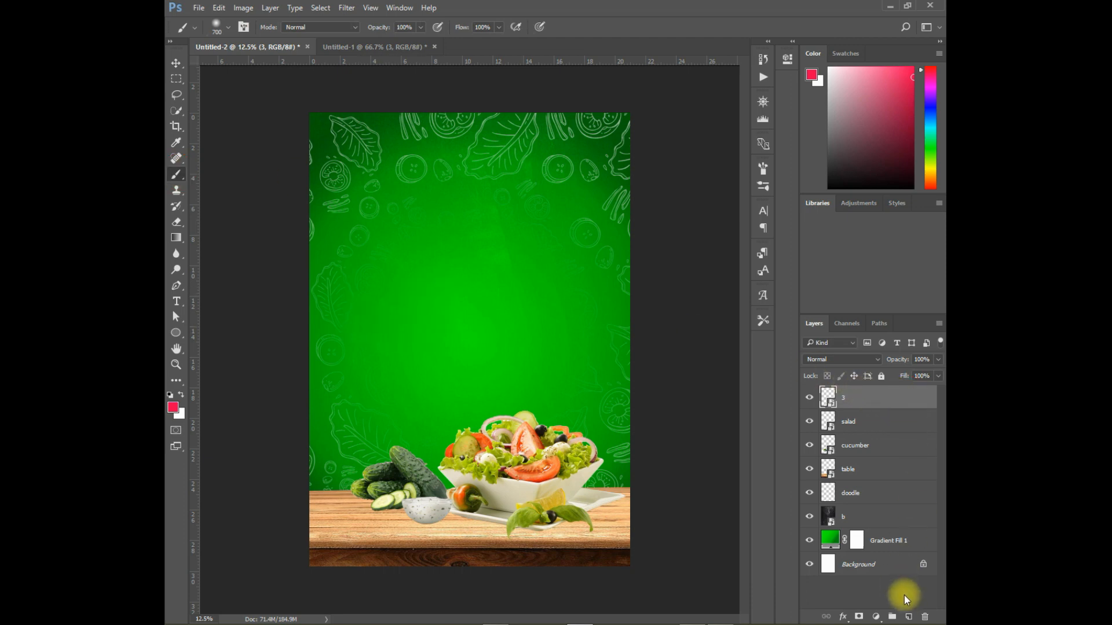
pyautogui.click(909, 617)
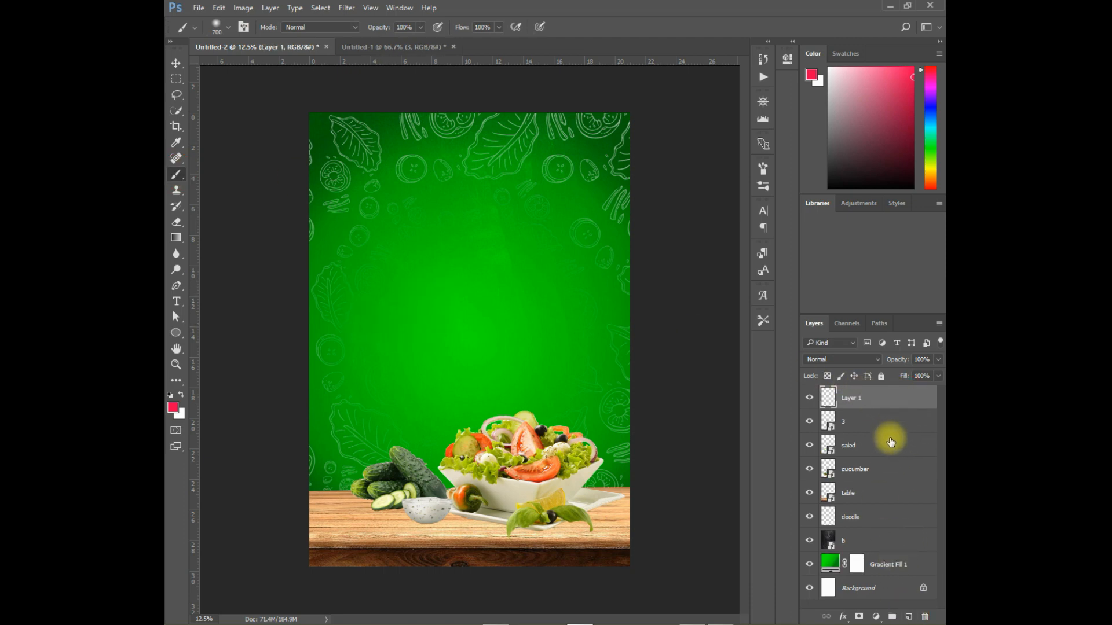
pyautogui.click(891, 449)
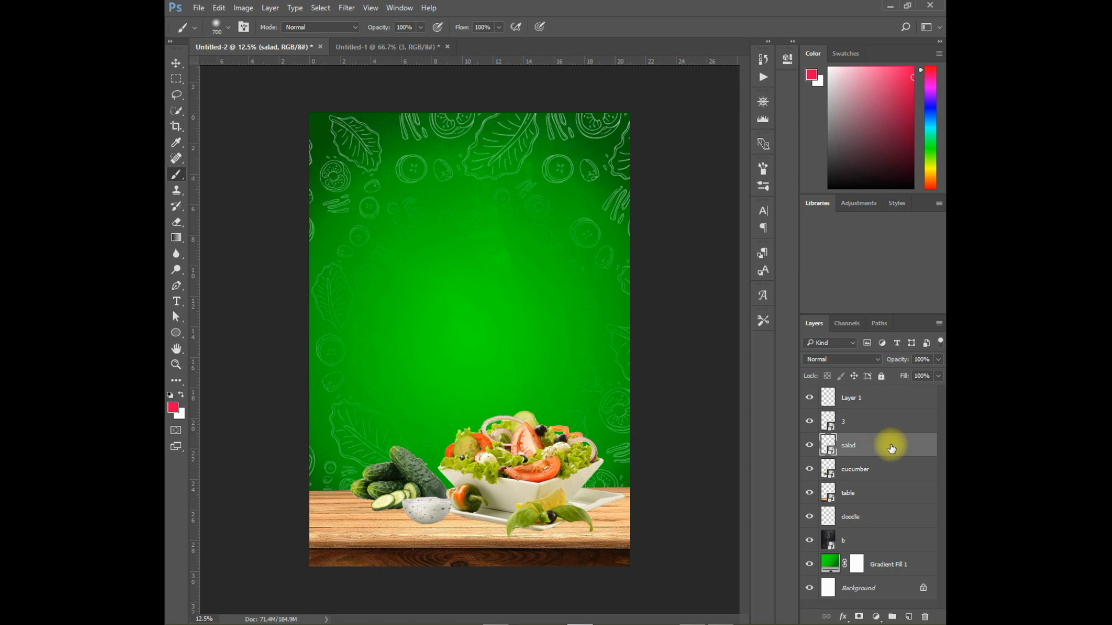
pyautogui.click(877, 393)
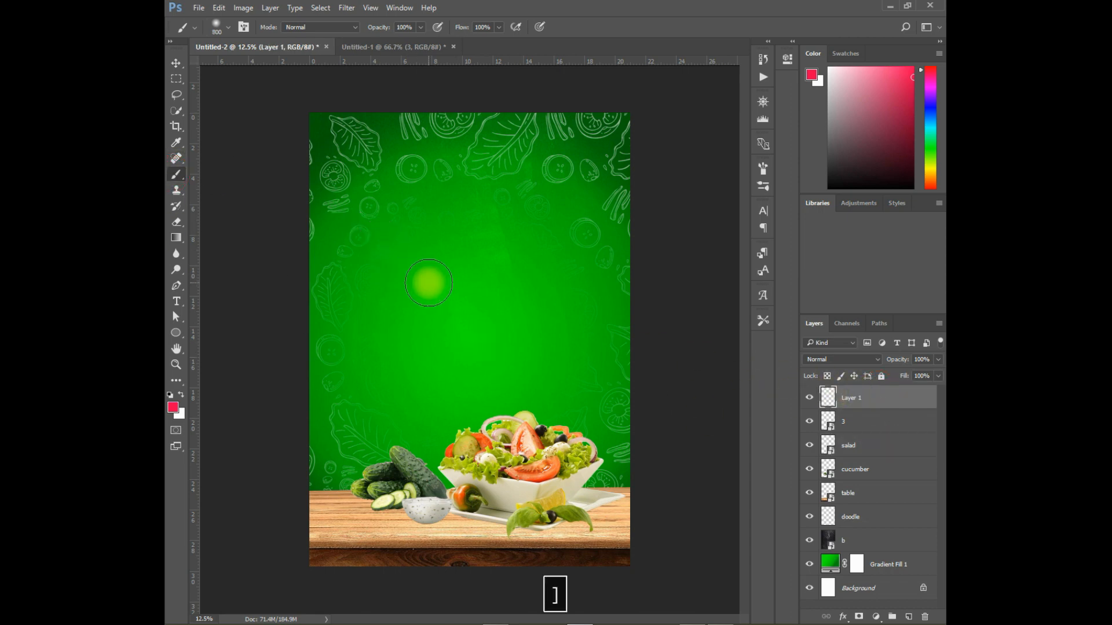
pyautogui.press(']')
pyautogui.press(']')
pyautogui.press(']')
pyautogui.press(']')
pyautogui.press(']')
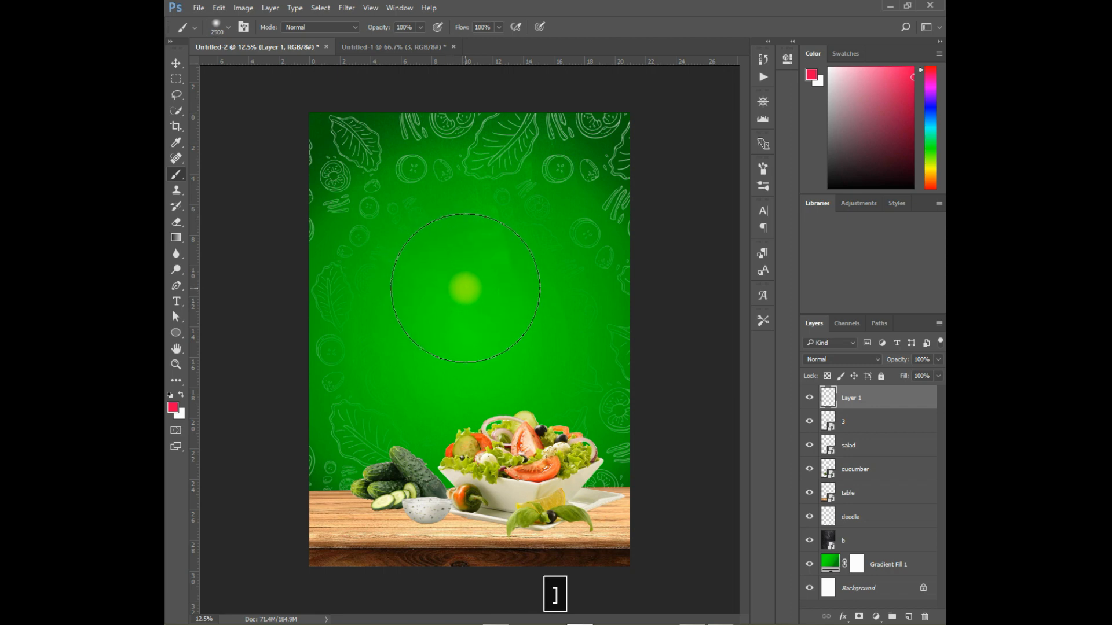
pyautogui.rightClick(465, 288)
pyautogui.click(486, 371)
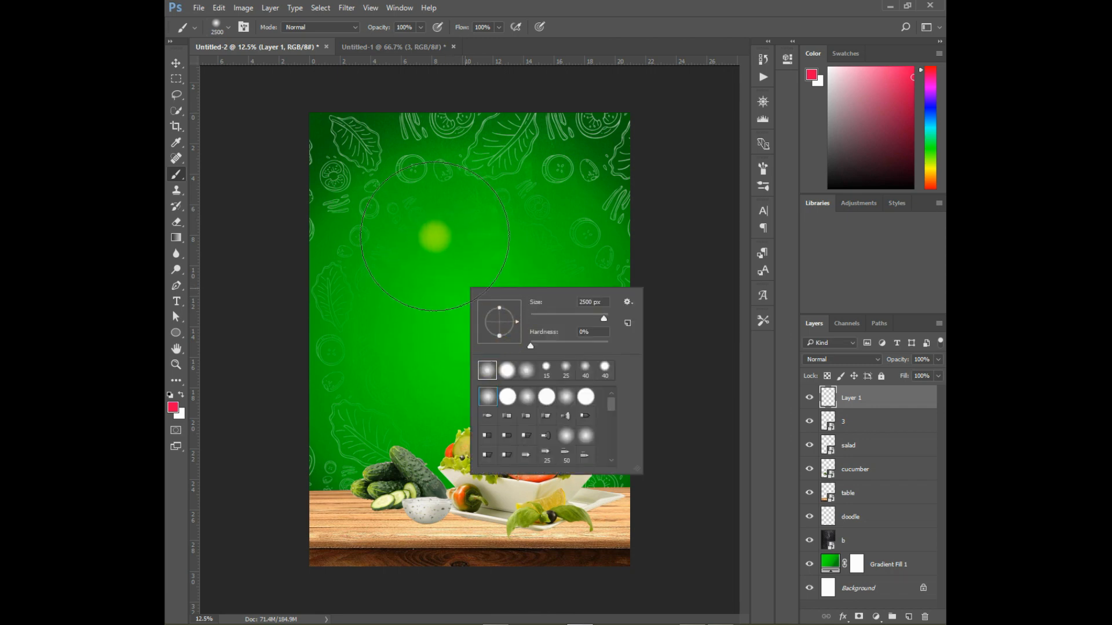
# Step: Undo a red test dab, set the foreground colour to black, and paint one soft black dab above the poster's centre
pyautogui.click(463, 227)
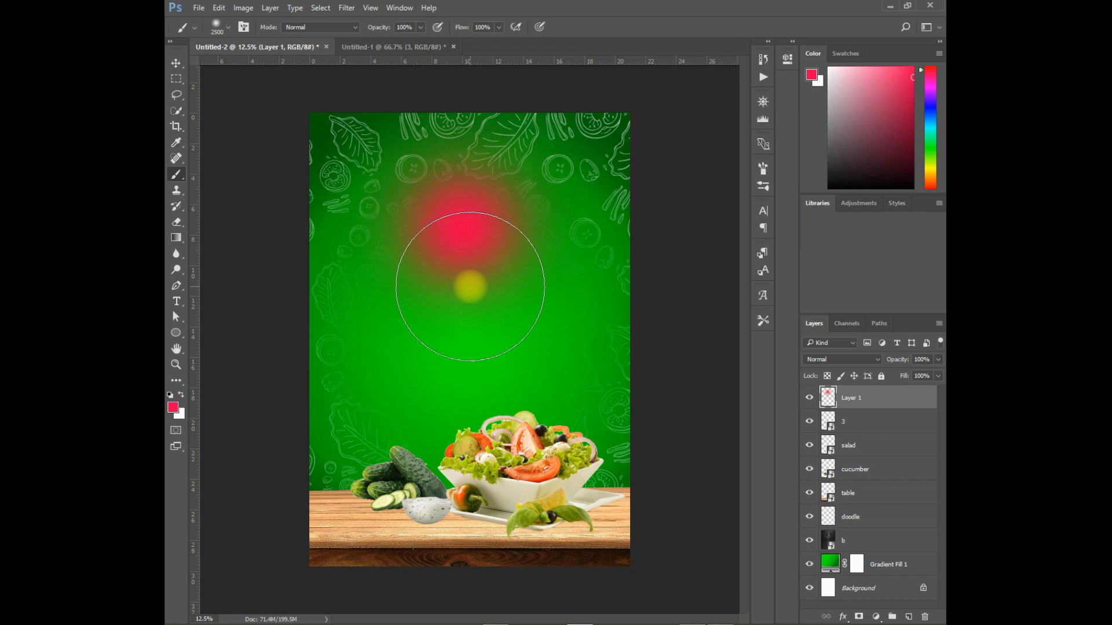
pyautogui.hotkey('ctrl', 'z')
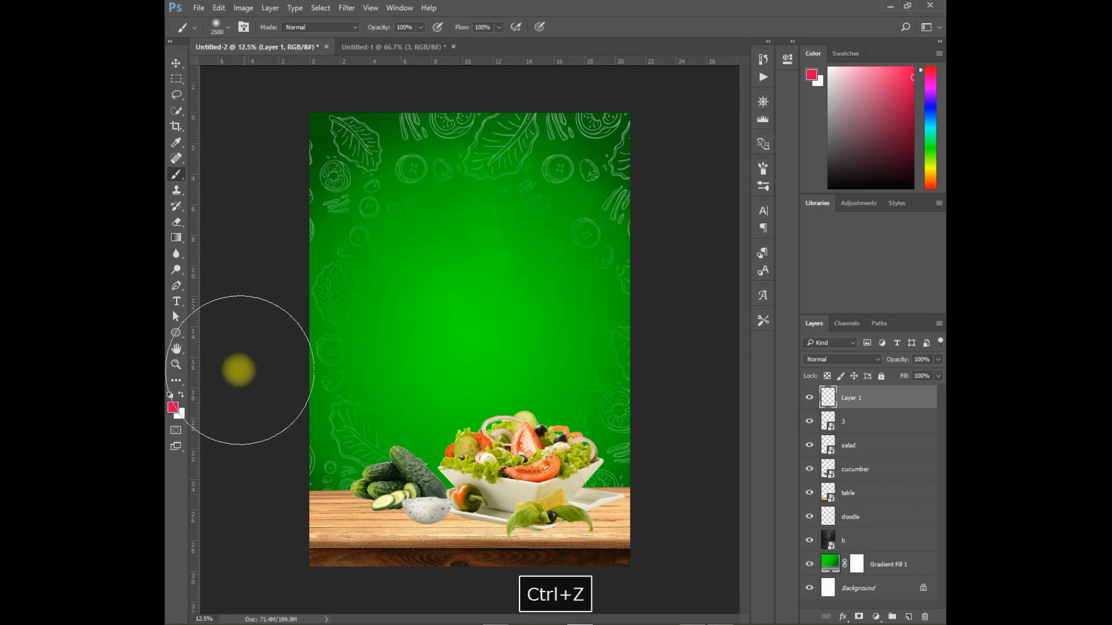
pyautogui.click(186, 393)
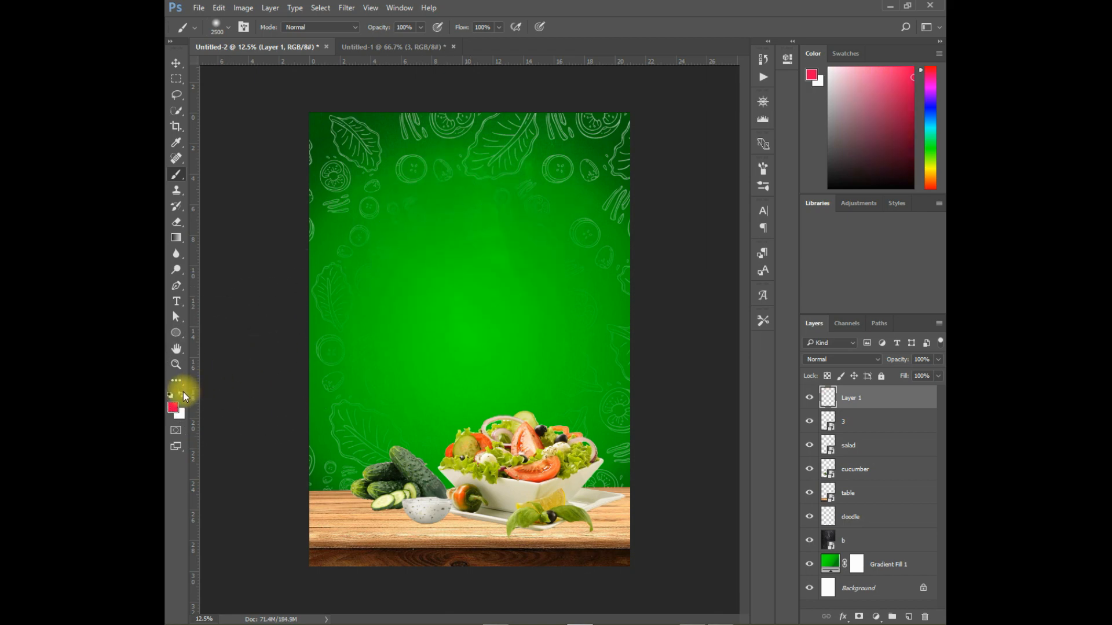
pyautogui.click(472, 284)
# Step: Flatten the black dab into a thin shadow about 38.36% wide and 5.71% high and place it under the salad
pyautogui.click(176, 63)
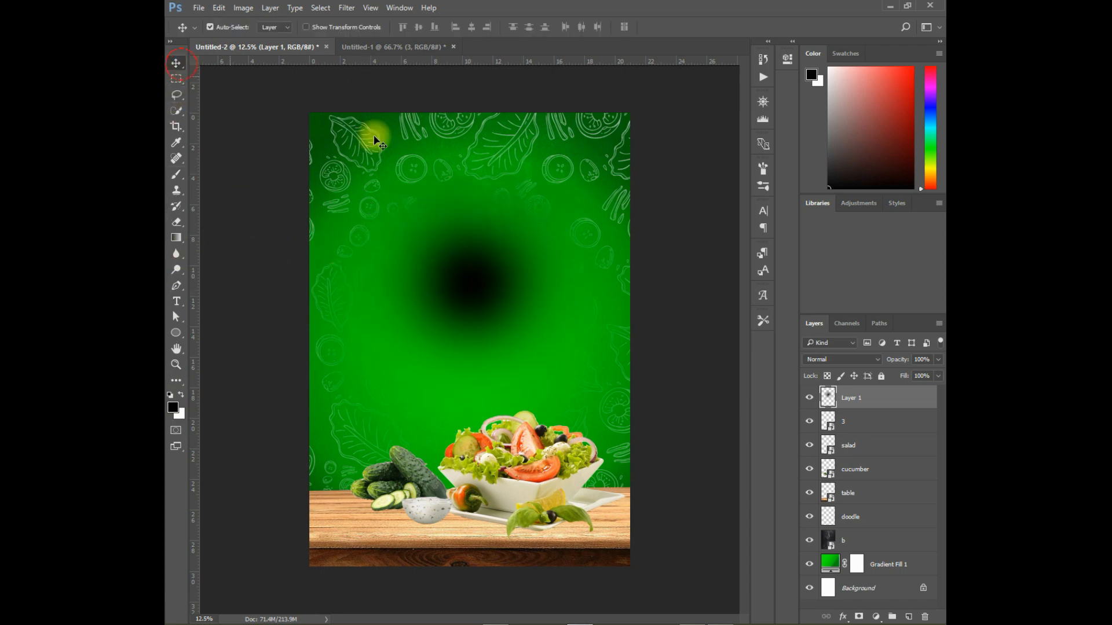
pyautogui.hotkey('ctrl', 't')
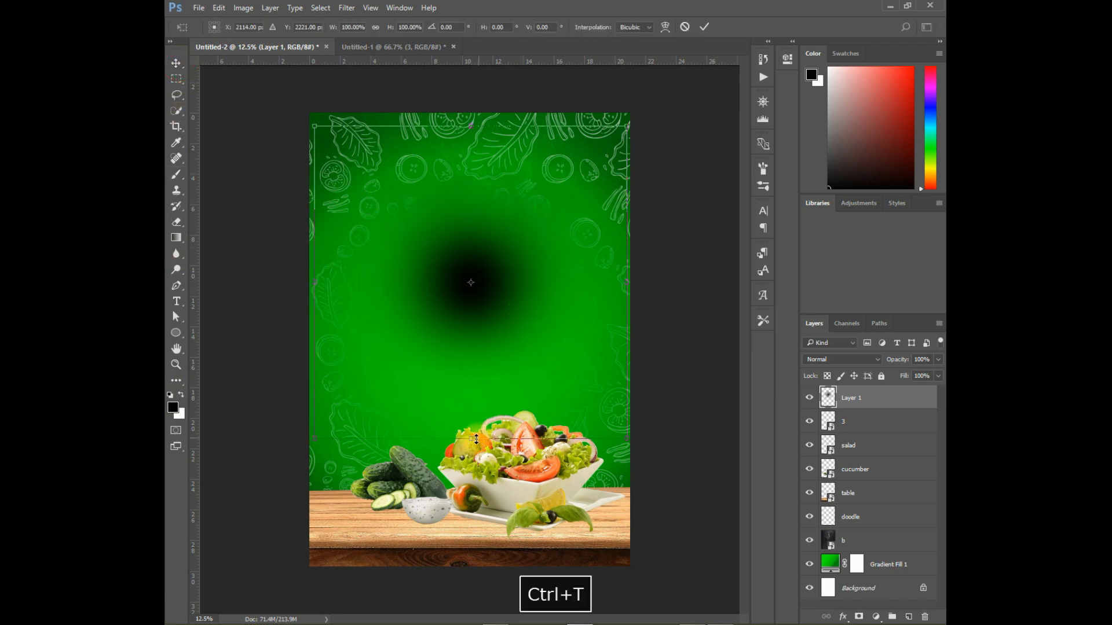
pyautogui.moveTo(476, 439)
pyautogui.mouseDown()
pyautogui.moveTo(467, 276)
pyautogui.moveTo(496, 174)
pyautogui.mouseUp()
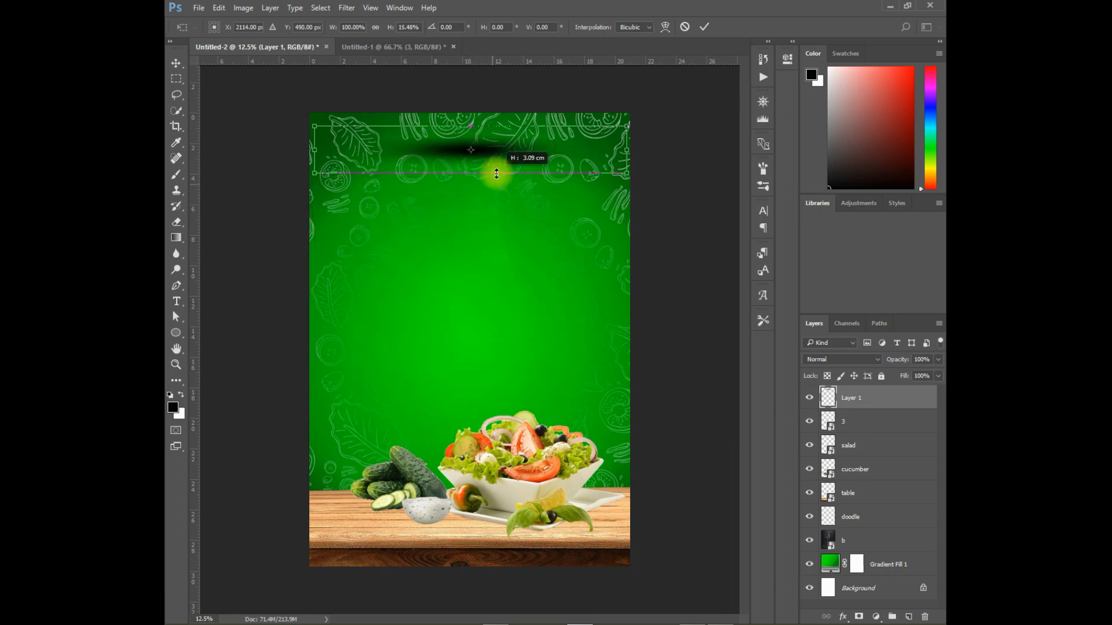
pyautogui.moveTo(628, 173); pyautogui.dragTo(554, 531)
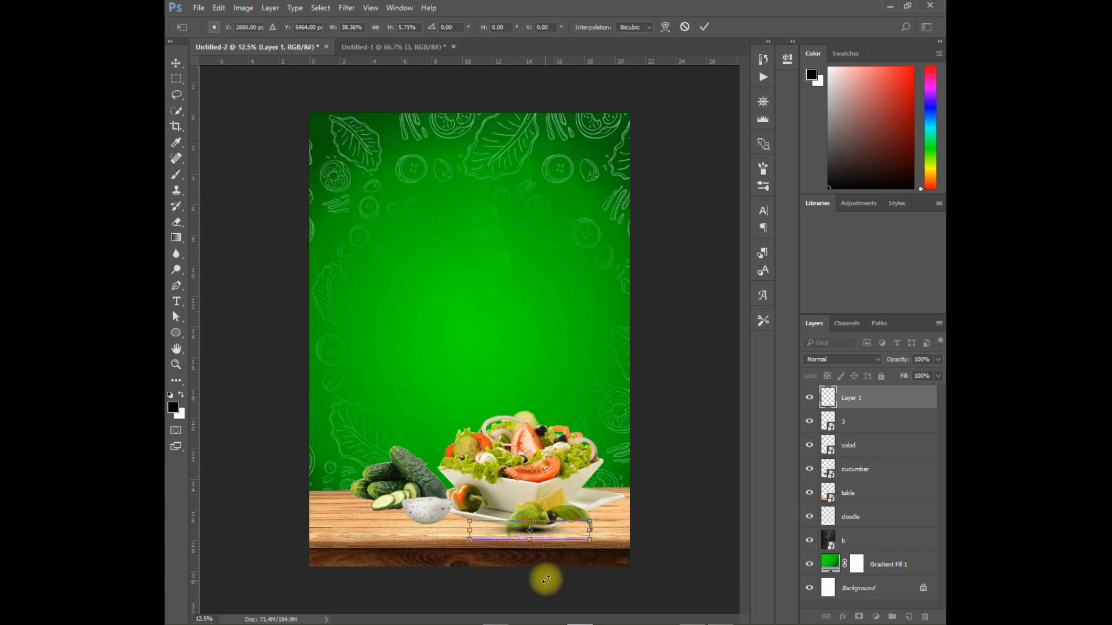
# Step: Enlarge the shadow to about 107.78% width and 15.14% height, keeping it beneath the salad plate
pyautogui.moveTo(465, 530); pyautogui.dragTo(401, 530)
pyautogui.moveTo(522, 533); pyautogui.dragTo(529, 528)
pyautogui.moveTo(597, 537); pyautogui.dragTo(640, 545)
pyautogui.moveTo(557, 525); pyautogui.dragTo(563, 517)
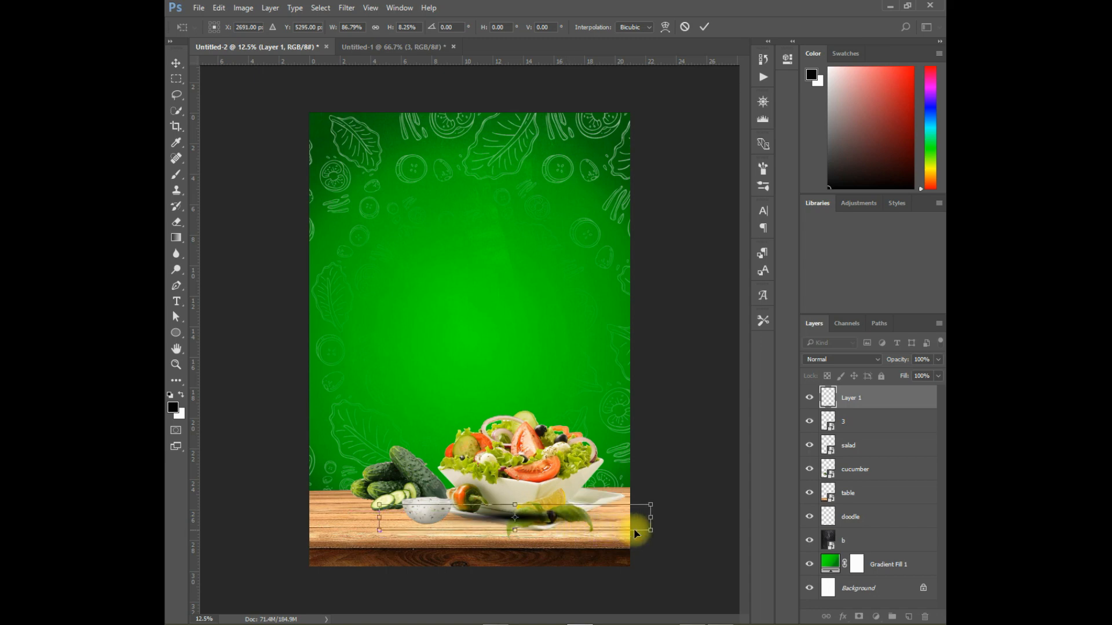
pyautogui.moveTo(647, 528); pyautogui.dragTo(682, 555)
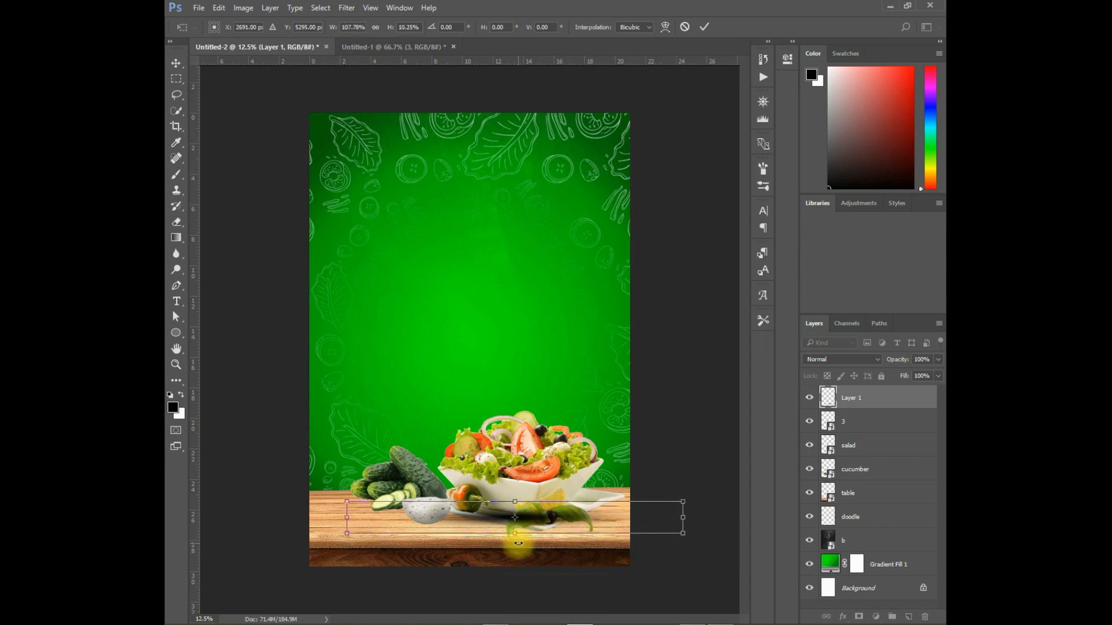
pyautogui.moveTo(518, 537); pyautogui.dragTo(540, 525)
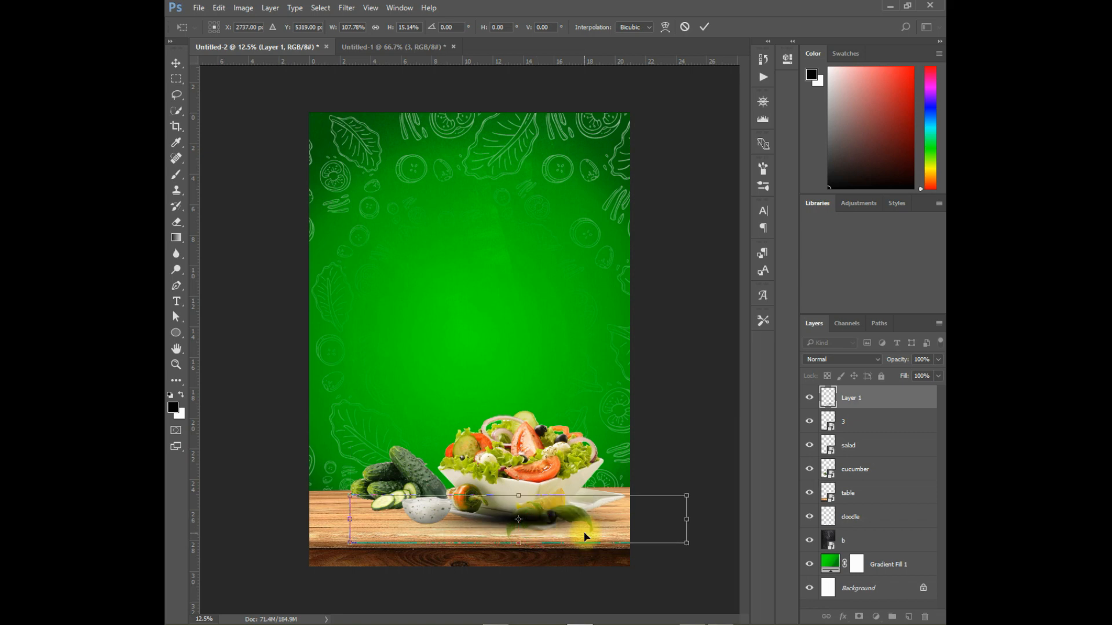
# Step: Widen the shadow to about 138.89% width and 20.61% height and reposition it under the salad plate
pyautogui.press('Right')
pyautogui.press('Right')
pyautogui.press('Right')
pyautogui.press('Right')
pyautogui.press('Right')
pyautogui.moveTo(526, 542)
pyautogui.mouseDown()
pyautogui.moveTo(530, 560)
pyautogui.moveTo(533, 526)
pyautogui.mouseUp()
pyautogui.moveTo(346, 527); pyautogui.dragTo(248, 525)
pyautogui.moveTo(519, 524); pyautogui.dragTo(547, 522)
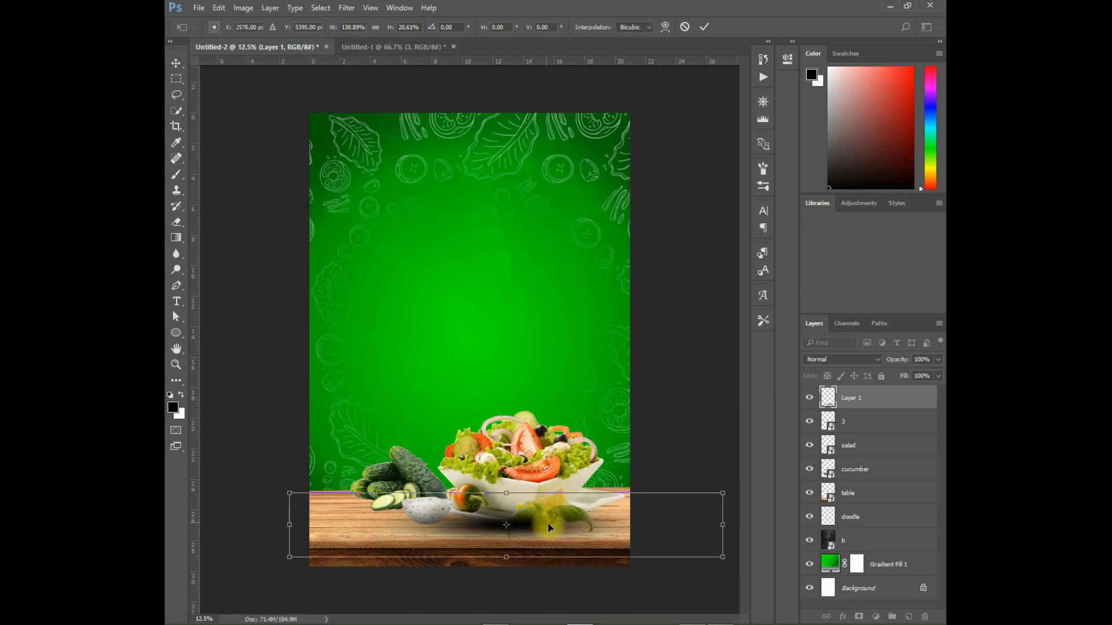
# Step: Nudge the enlarged shadow sideways until it is centred under the salad plate and apply the transform
pyautogui.press('Right')
pyautogui.press('Right')
pyautogui.press('Right')
pyautogui.press('Right')
pyautogui.press('Right')
pyautogui.press('Right')
pyautogui.press('Right')
pyautogui.press('Right')
pyautogui.press('Right')
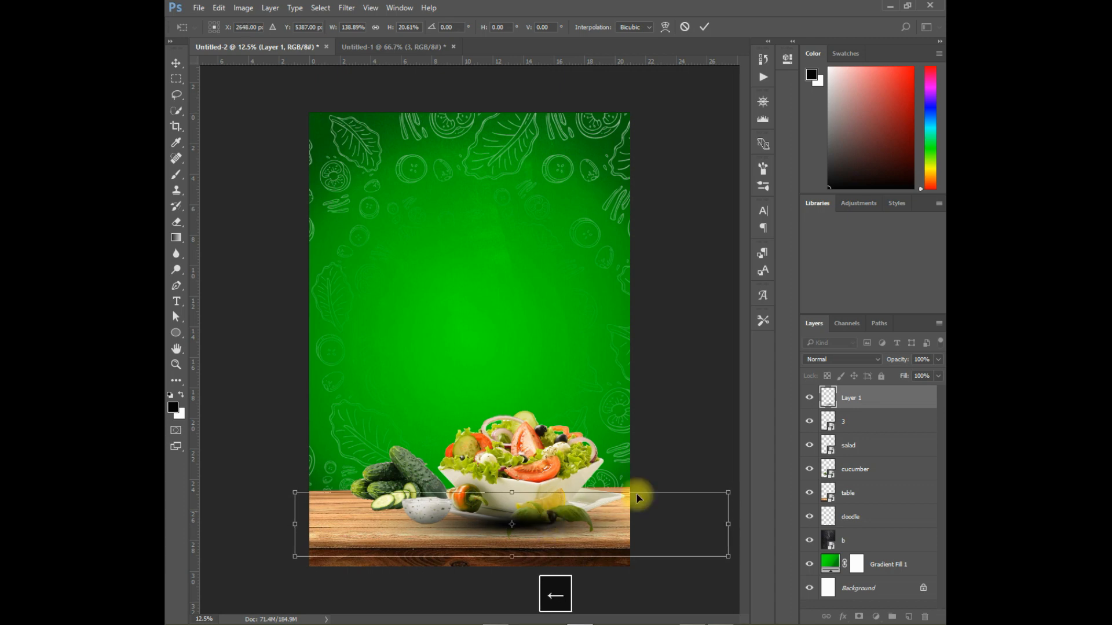
pyautogui.press('Return')
# Step: Move the shadow layer directly below the salad layer and fine-tune the shadow's placement under the plate
pyautogui.moveTo(900, 398); pyautogui.dragTo(905, 457)
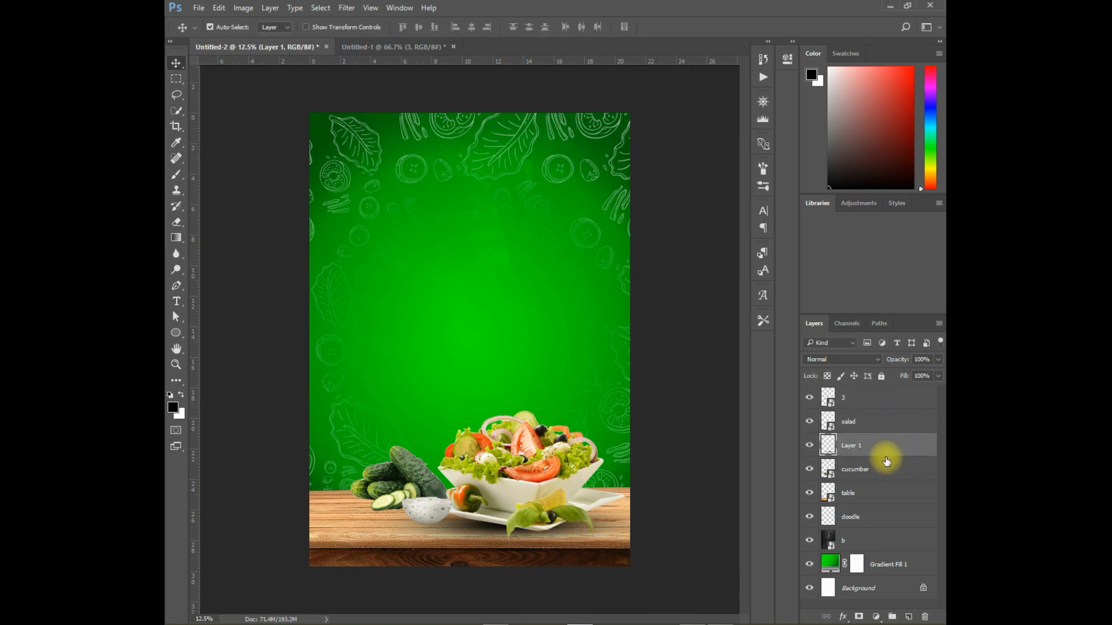
pyautogui.hotkey('ctrl', 't')
pyautogui.moveTo(569, 515); pyautogui.dragTo(605, 524)
pyautogui.press('Up')
pyautogui.press('Up')
pyautogui.press('Up')
pyautogui.press('Up')
pyautogui.press('Up')
pyautogui.press('Up')
pyautogui.press('Up')
pyautogui.press('Up')
pyautogui.press('Up')
pyautogui.press('Up')
pyautogui.press('Up')
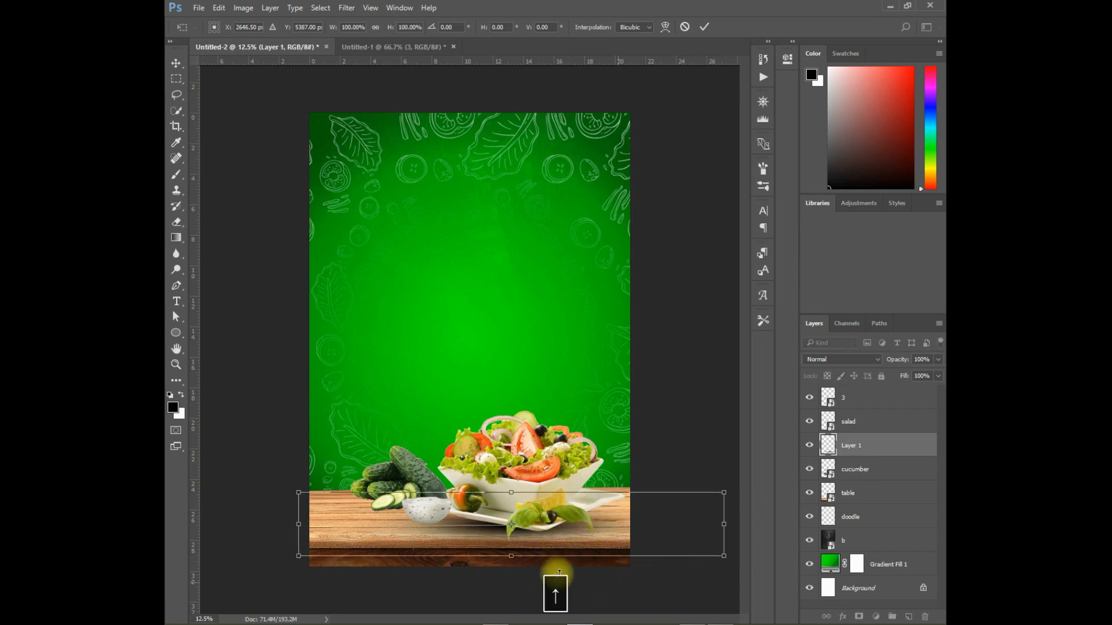
pyautogui.press('Return')
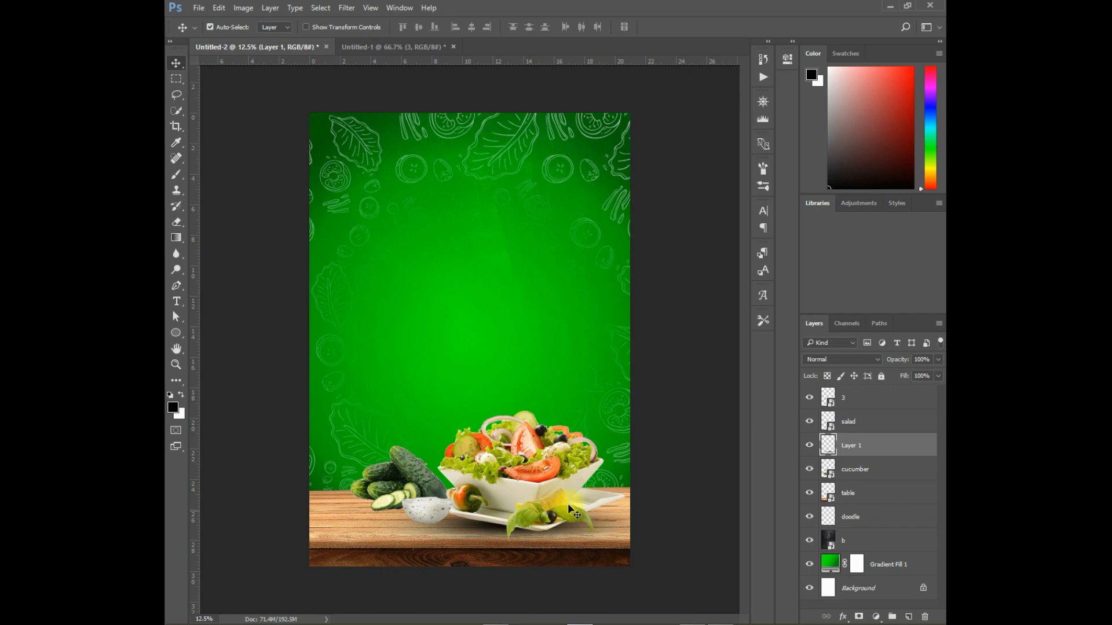
# Step: Duplicate the salad shadow layer and shift the copy sideways and slightly upward to extend the shadow under the plate
pyautogui.hotkey('ctrl', 'j')
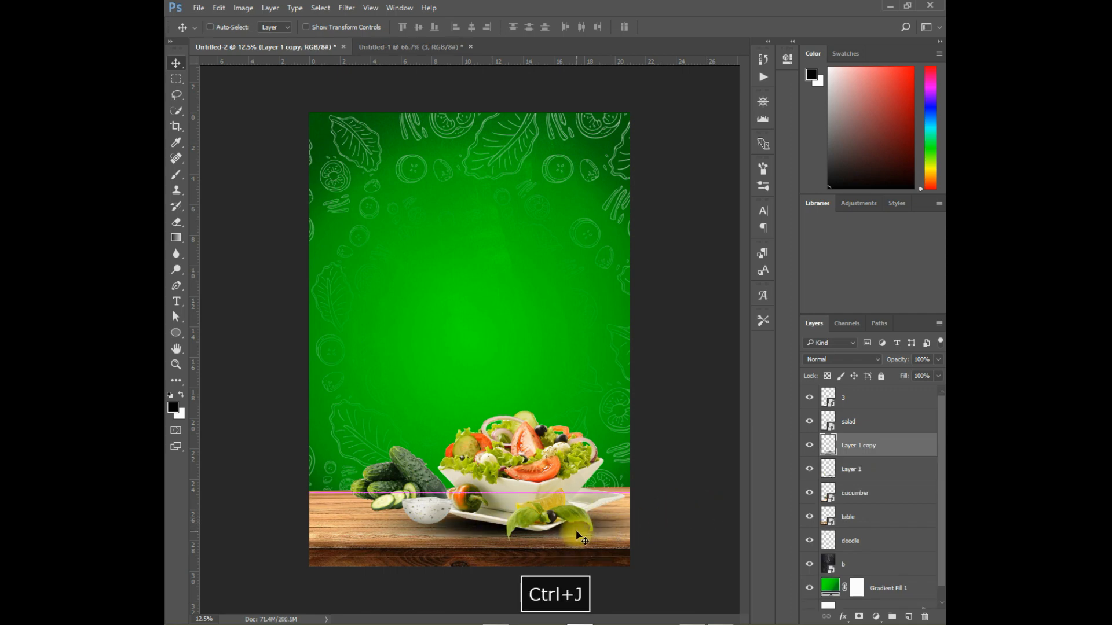
pyautogui.hotkey('ctrl', 't')
pyautogui.moveTo(508, 539); pyautogui.dragTo(531, 527)
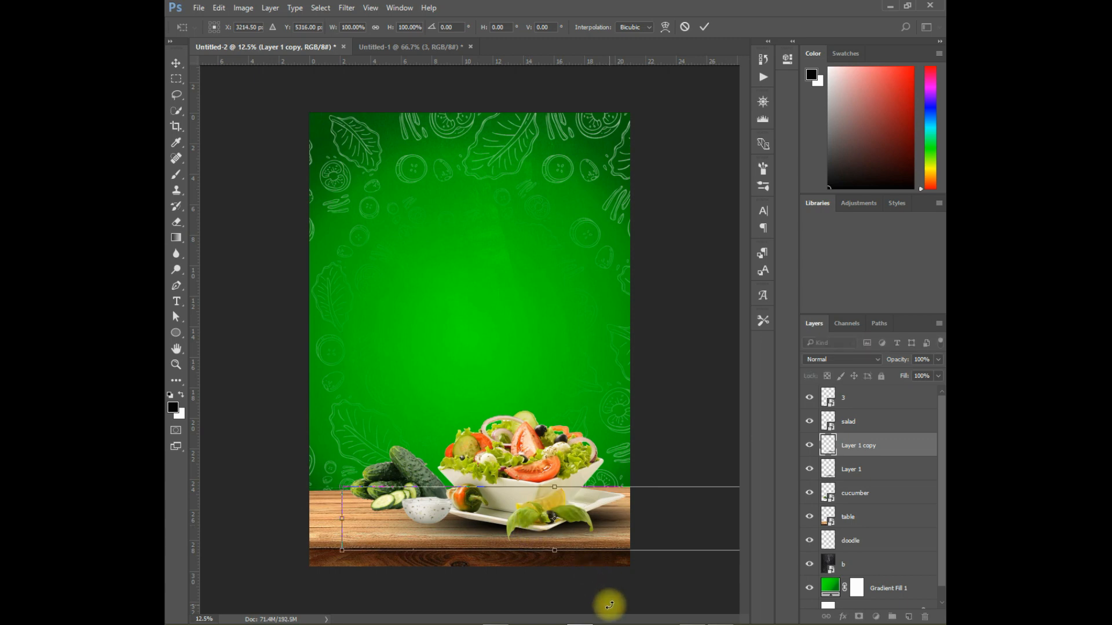
pyautogui.press('Return')
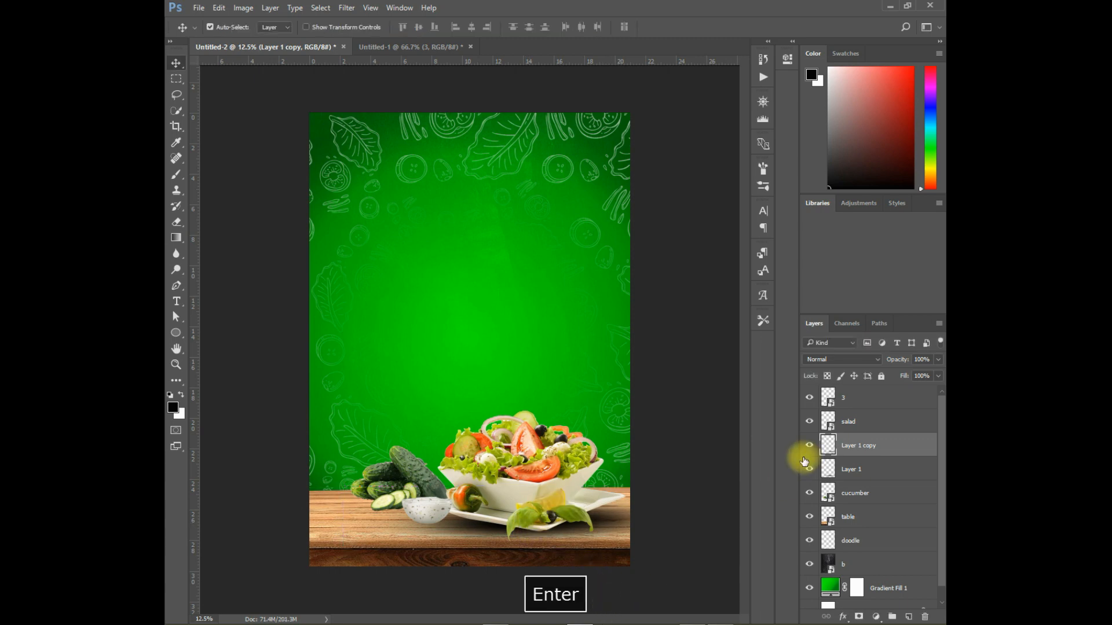
# Step: Move the salad a little toward the table's right end and nudge it upward until the plate sits above its shadow
pyautogui.moveTo(547, 474); pyautogui.dragTo(560, 478)
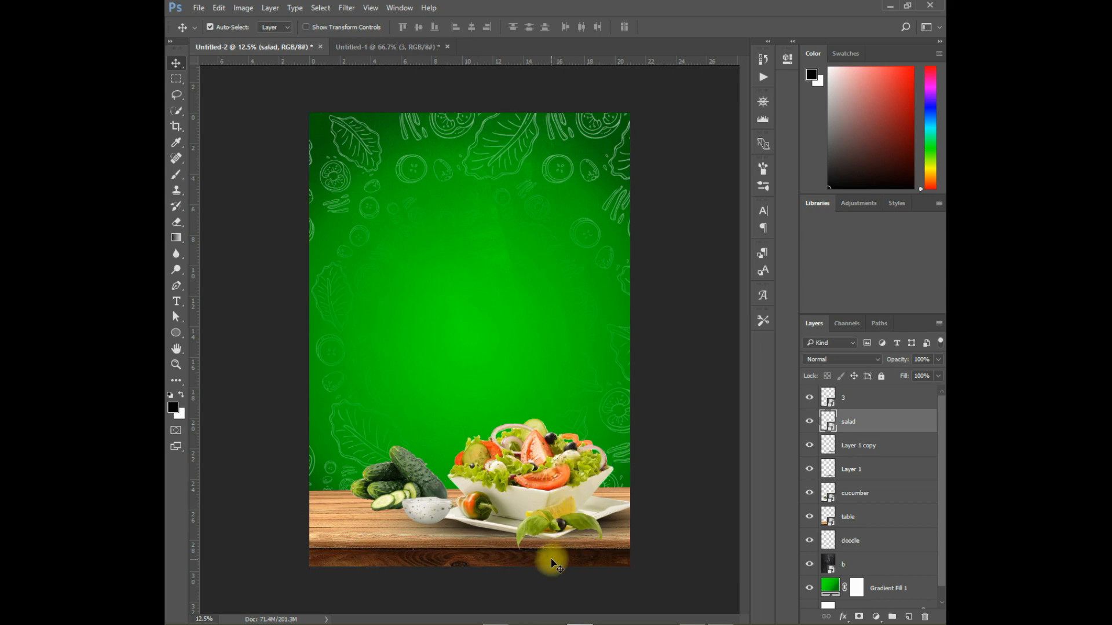
pyautogui.press('Up')
pyautogui.press('Up')
pyautogui.press('Up')
pyautogui.press('Up')
pyautogui.press('Up')
pyautogui.press('Up')
pyautogui.press('Up')
pyautogui.press('Up')
pyautogui.press('Up')
pyautogui.press('Up')
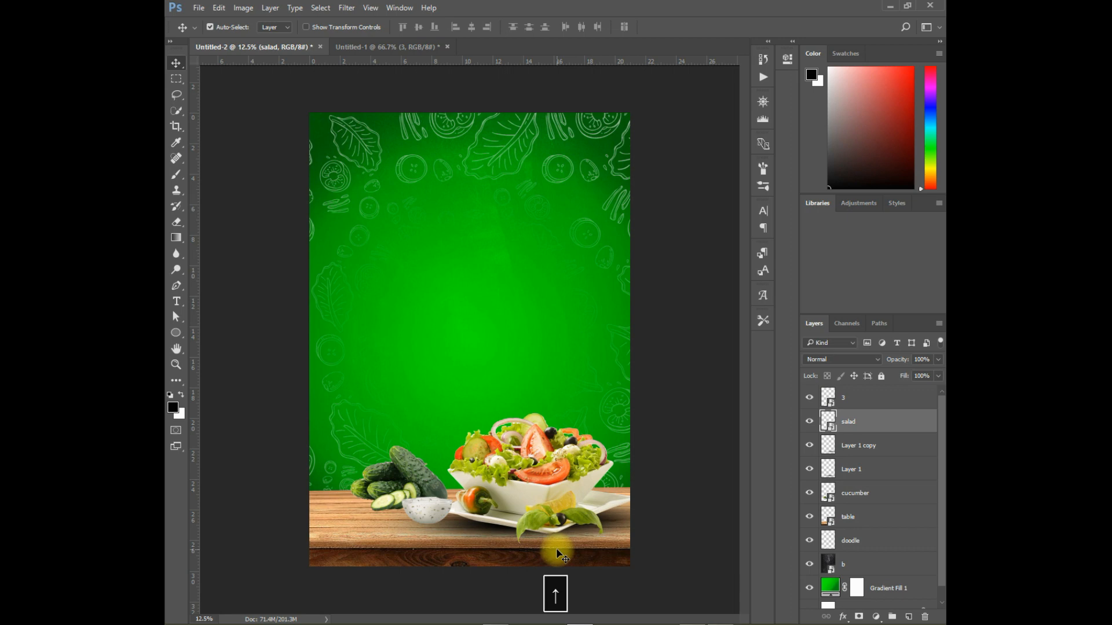
pyautogui.press('Up')
pyautogui.press('Return')
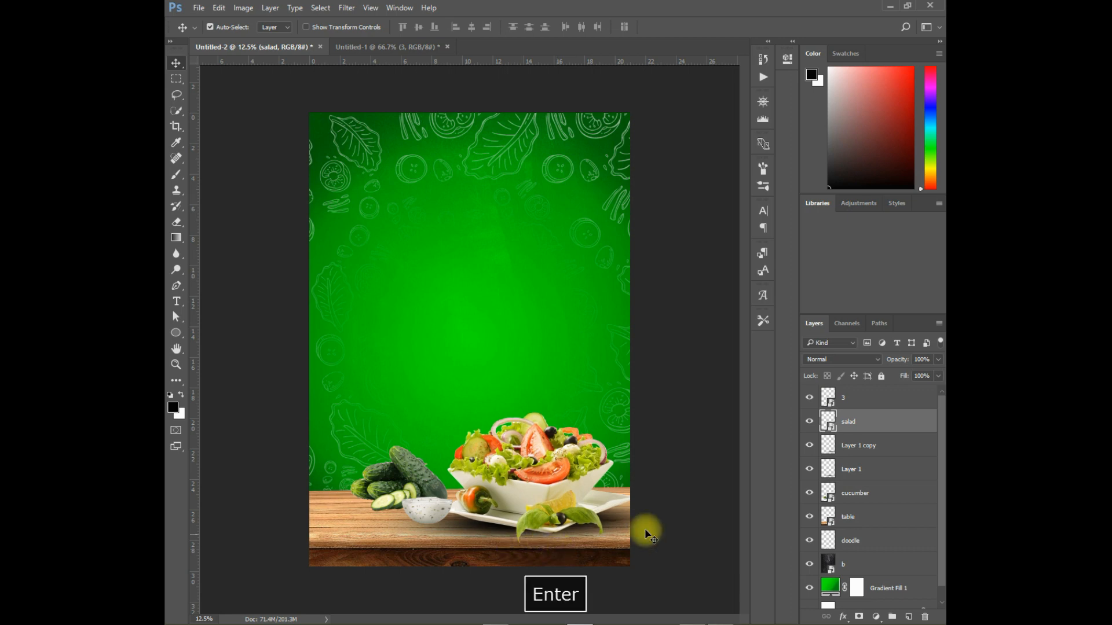
# Step: Raise the duplicated salad shadow to about Y 5212 px so it sits closer beneath the plate
pyautogui.click(901, 440)
pyautogui.hotkey('ctrl', 't')
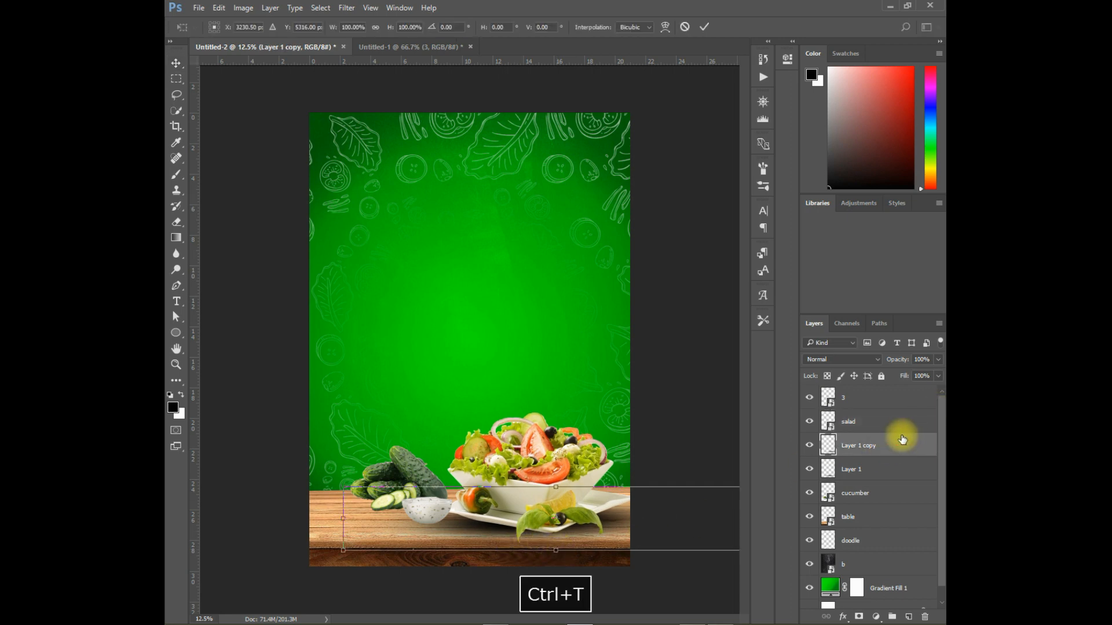
pyautogui.press('Up')
pyautogui.press('Up')
pyautogui.press('Up')
pyautogui.press('Up')
pyautogui.press('Up')
pyautogui.press('Up')
pyautogui.press('Up')
pyautogui.press('Up')
pyautogui.press('Up')
pyautogui.press('Up')
pyautogui.press('Up')
pyautogui.press('Up')
pyautogui.press('Up')
pyautogui.press('Up')
pyautogui.press('Up')
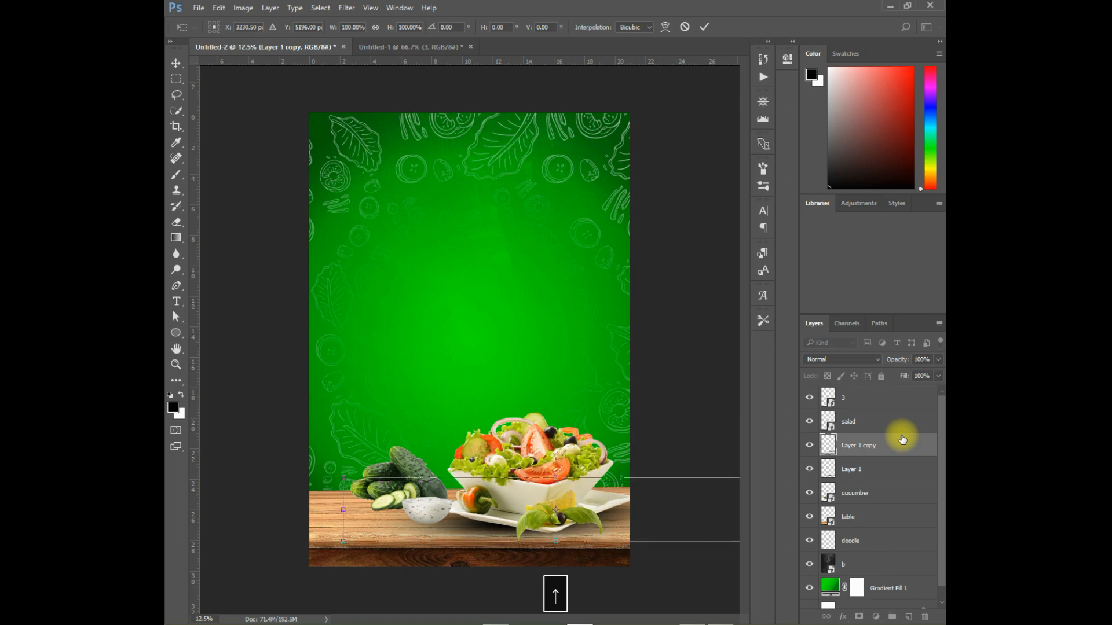
pyautogui.press('Return')
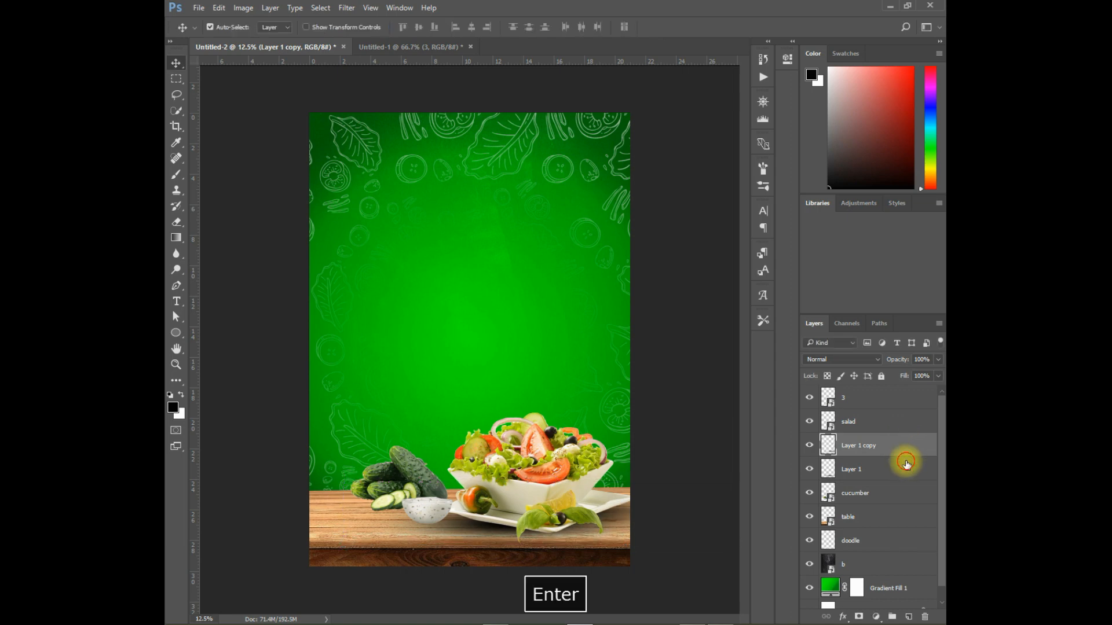
# Step: Nudge the original salad shadow, Layer 1, slightly upward under the plate and apply the transform
pyautogui.click(906, 466)
pyautogui.hotkey('ctrl', 't')
pyautogui.press('Up')
pyautogui.press('Up')
pyautogui.press('Up')
pyautogui.press('Up')
pyautogui.press('Up')
pyautogui.press('Up')
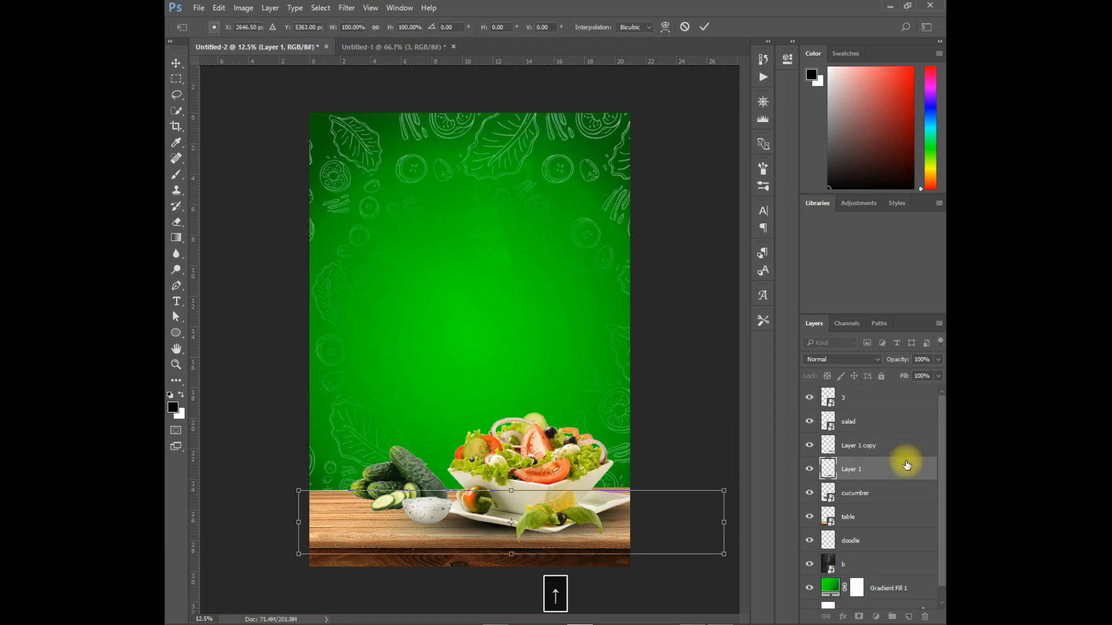
pyautogui.press('Down')
pyautogui.press('Return')
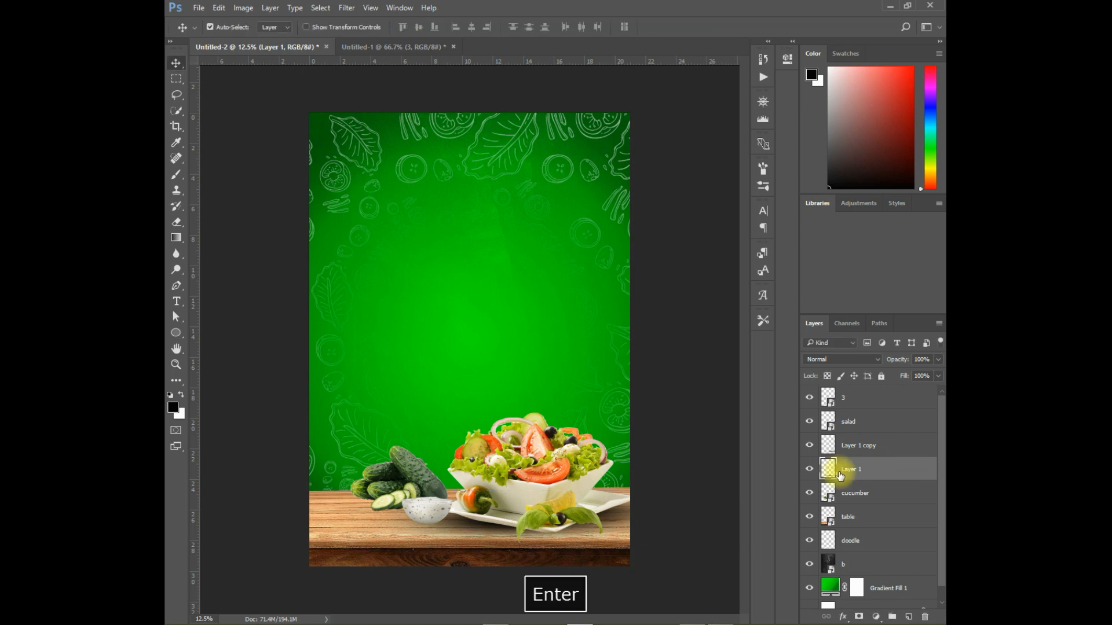
# Step: Fine-tune the position of the duplicated shadow, Layer 1 copy, beneath the right side of the salad plate
pyautogui.click(420, 511)
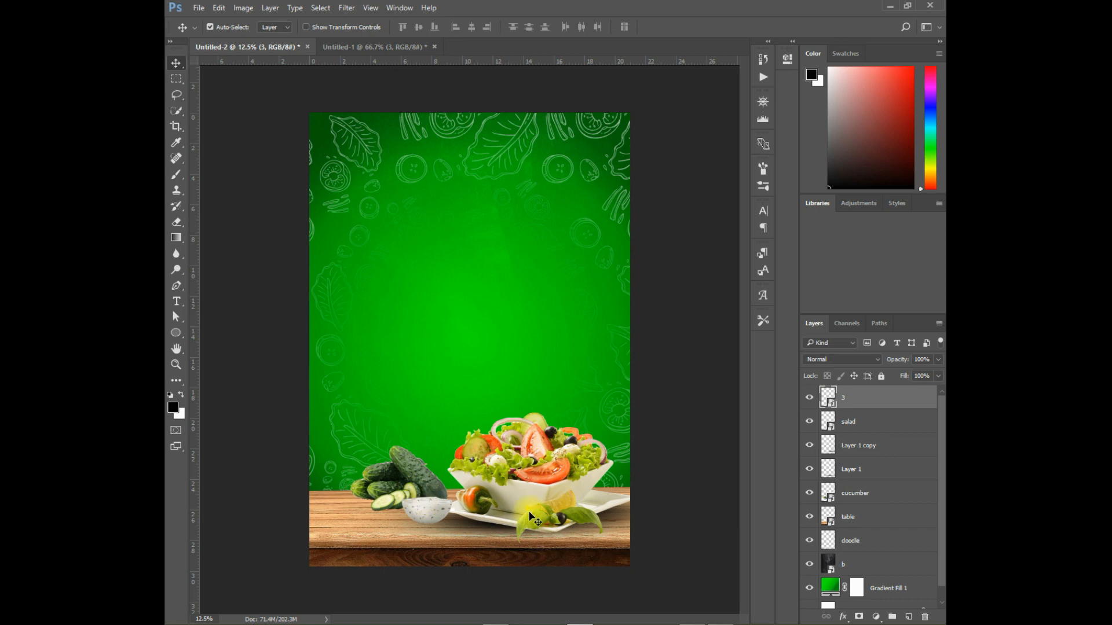
pyautogui.click(898, 446)
pyautogui.hotkey('ctrl', 't')
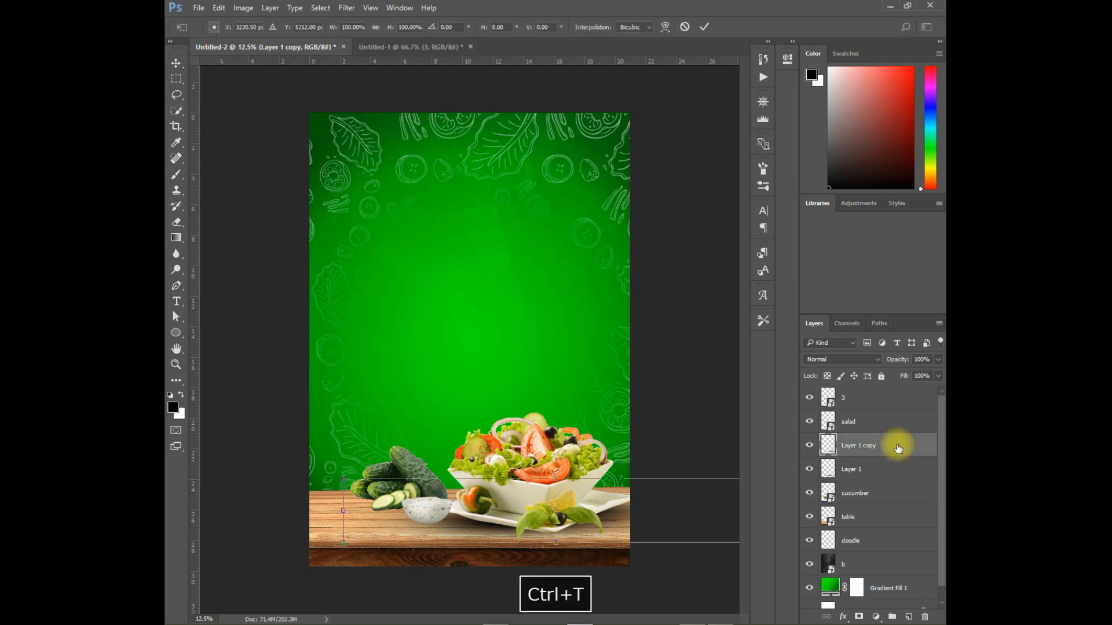
pyautogui.moveTo(678, 500)
pyautogui.mouseDown()
pyautogui.moveTo(655, 489)
pyautogui.moveTo(659, 502)
pyautogui.mouseUp()
pyautogui.press('Return')
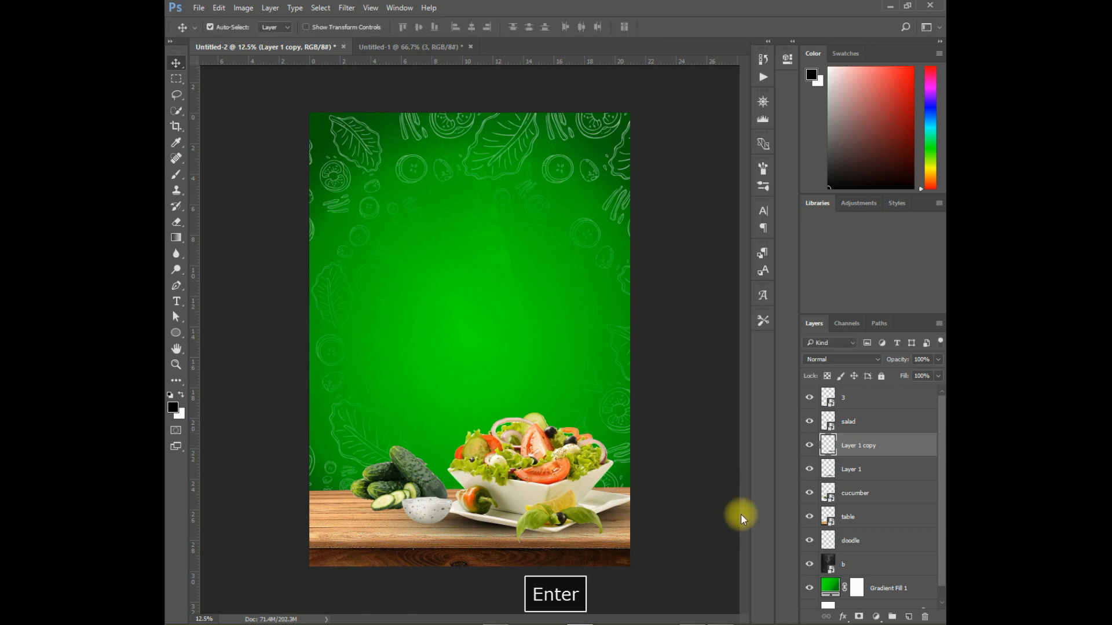
# Step: Duplicate the shadow, shrink the copy to about 16.02% width and 22.60% height, and place it beneath the speckled bowl
pyautogui.hotkey('ctrl', 'j')
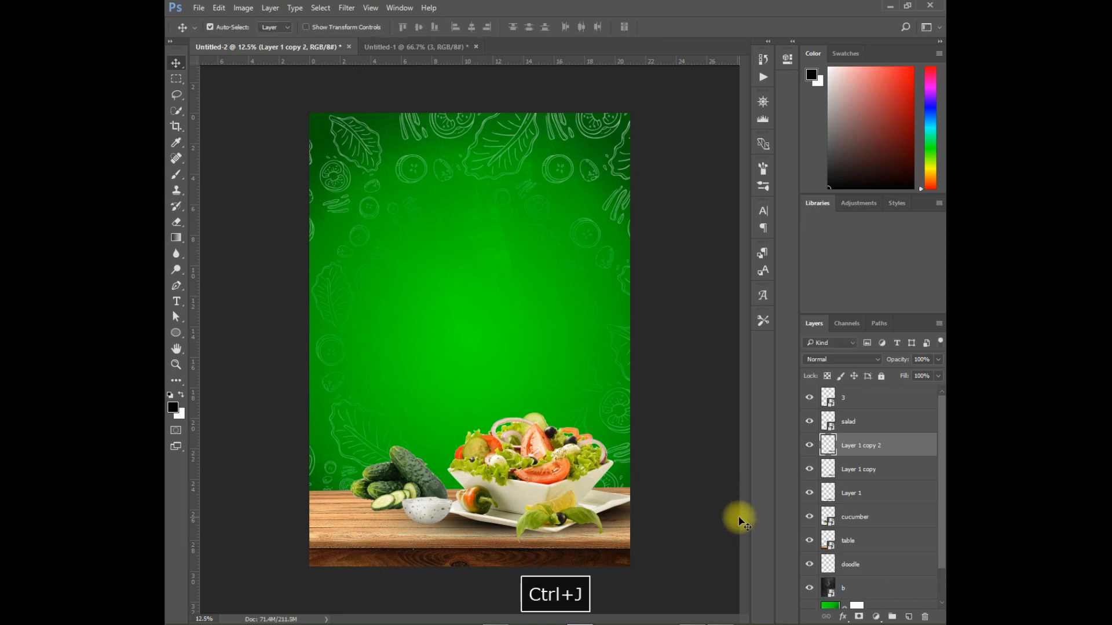
pyautogui.hotkey('ctrl', 't')
pyautogui.moveTo(637, 523); pyautogui.dragTo(536, 321)
pyautogui.moveTo(670, 318); pyautogui.dragTo(427, 318)
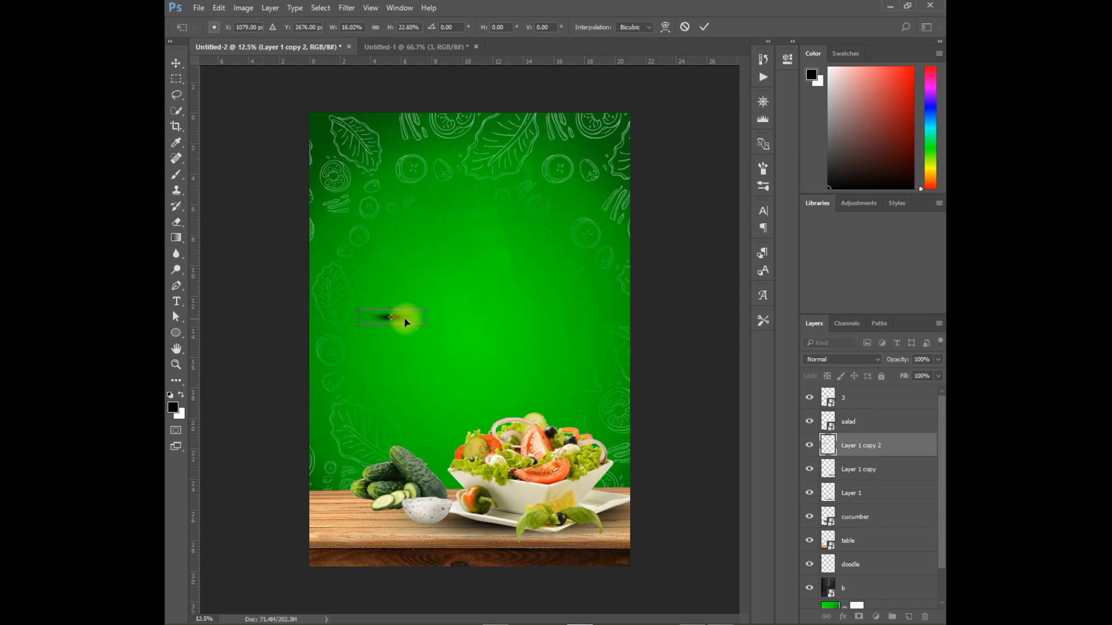
pyautogui.moveTo(421, 446); pyautogui.dragTo(441, 528)
pyautogui.press('Down')
pyautogui.press('Return')
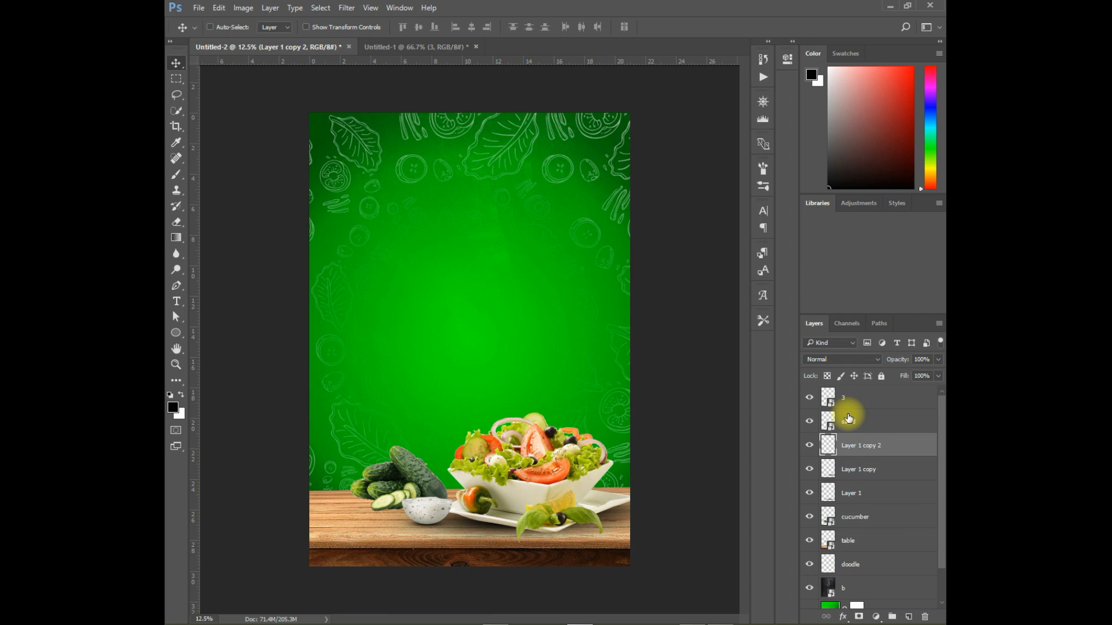
# Step: Duplicate the bowl shadow, enlarge the copy to about 337.68% width and 130.98% height, and position it under the cucumbers
pyautogui.hotkey('ctrl', 'j')
pyautogui.hotkey('ctrl', 't')
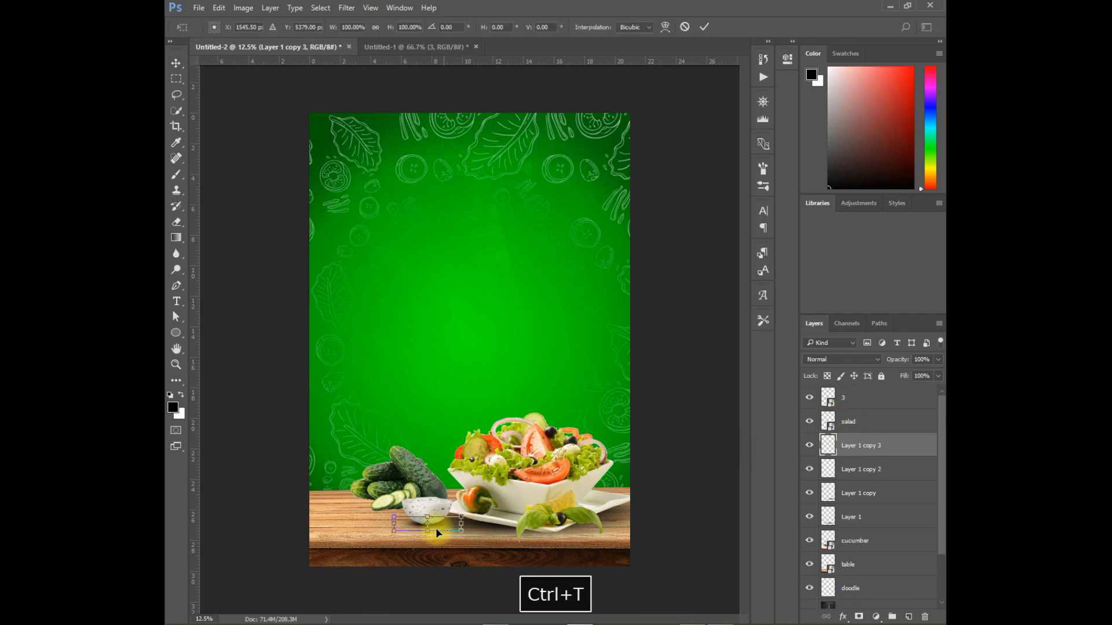
pyautogui.moveTo(436, 523); pyautogui.dragTo(484, 511)
pyautogui.moveTo(391, 516); pyautogui.dragTo(369, 511)
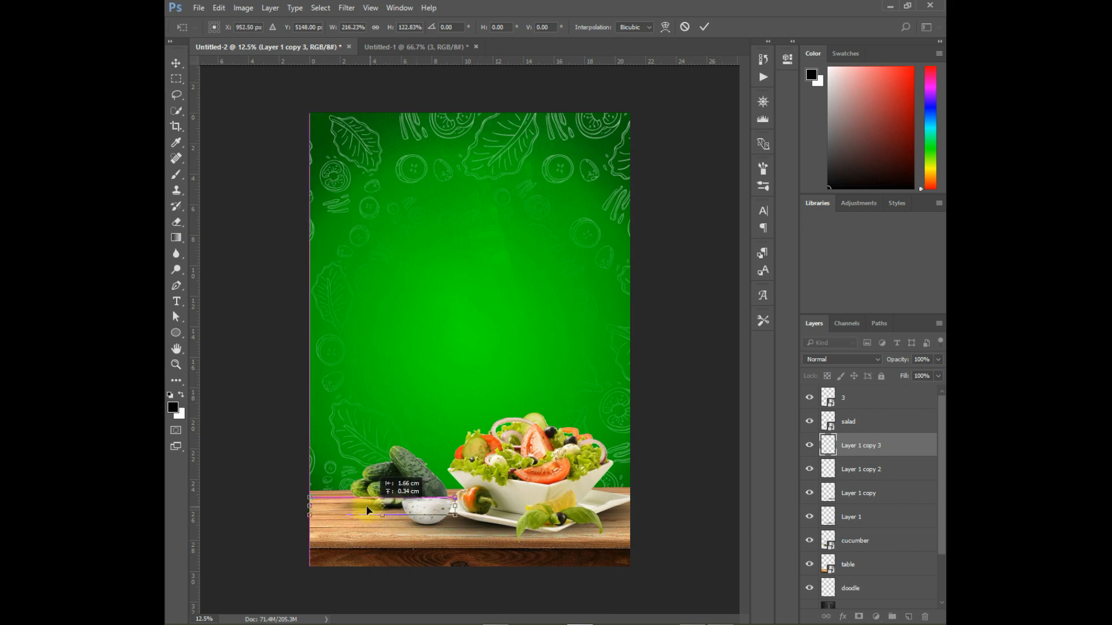
pyautogui.moveTo(454, 508); pyautogui.dragTo(403, 516)
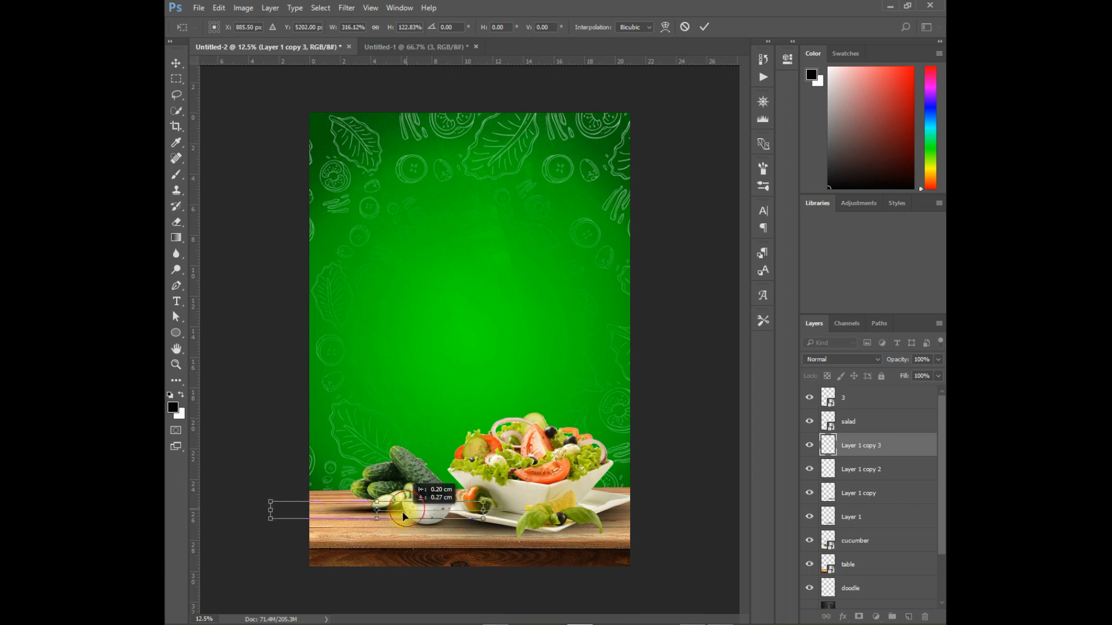
pyautogui.moveTo(482, 519); pyautogui.dragTo(490, 519)
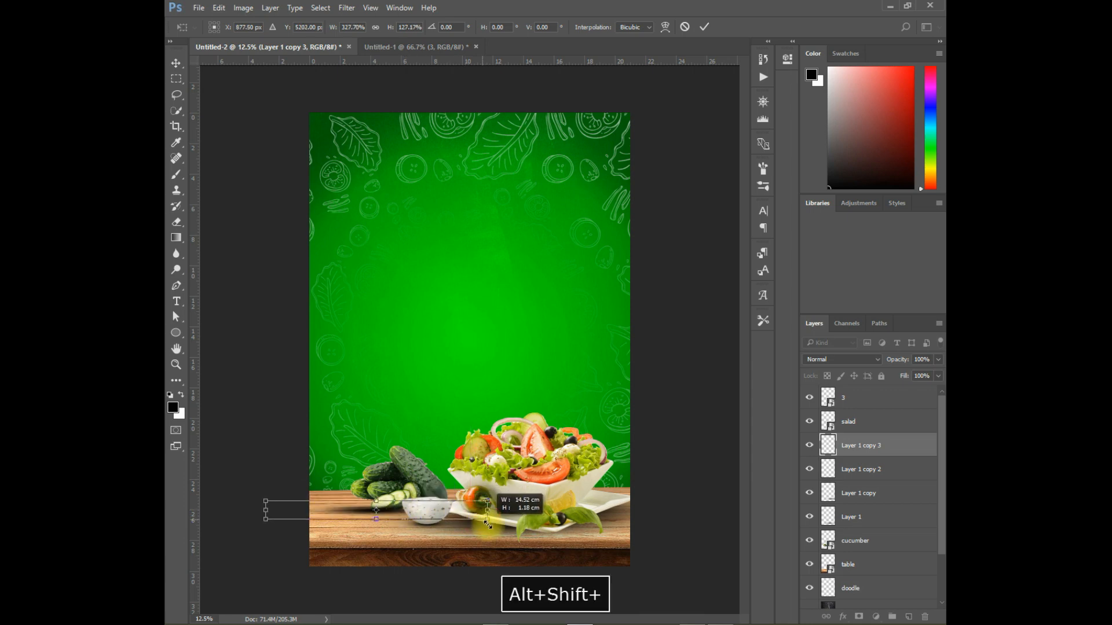
pyautogui.moveTo(398, 515); pyautogui.dragTo(398, 511)
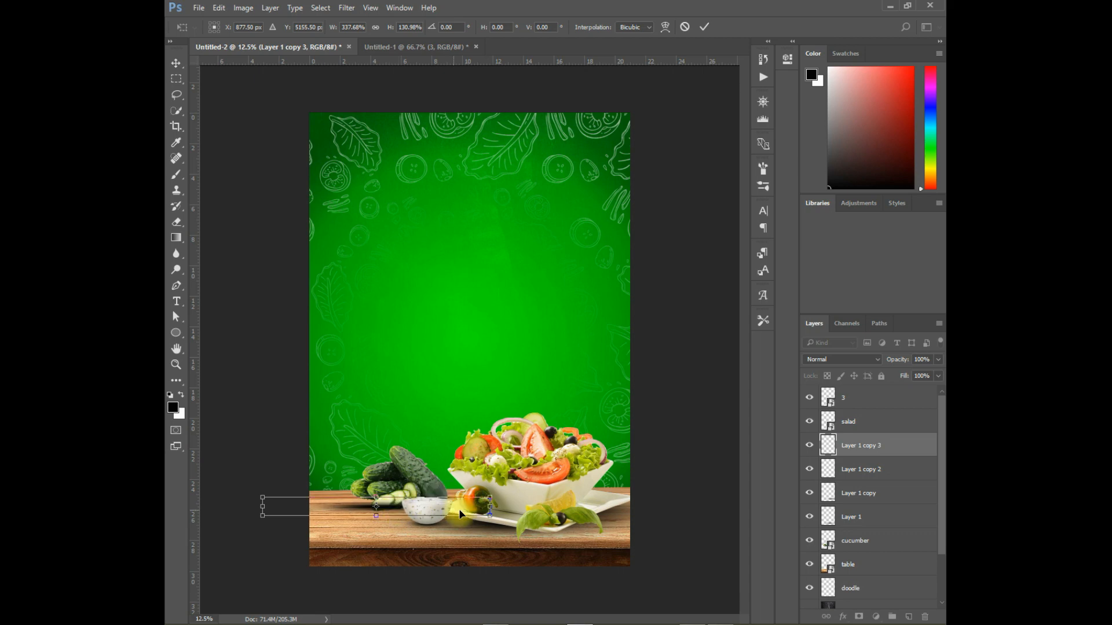
pyautogui.press('Return')
# Step: Move the cucumber shadow layer directly below the cucumber layer and nudge the shadow slightly down and to the right
pyautogui.moveTo(901, 446); pyautogui.dragTo(915, 551)
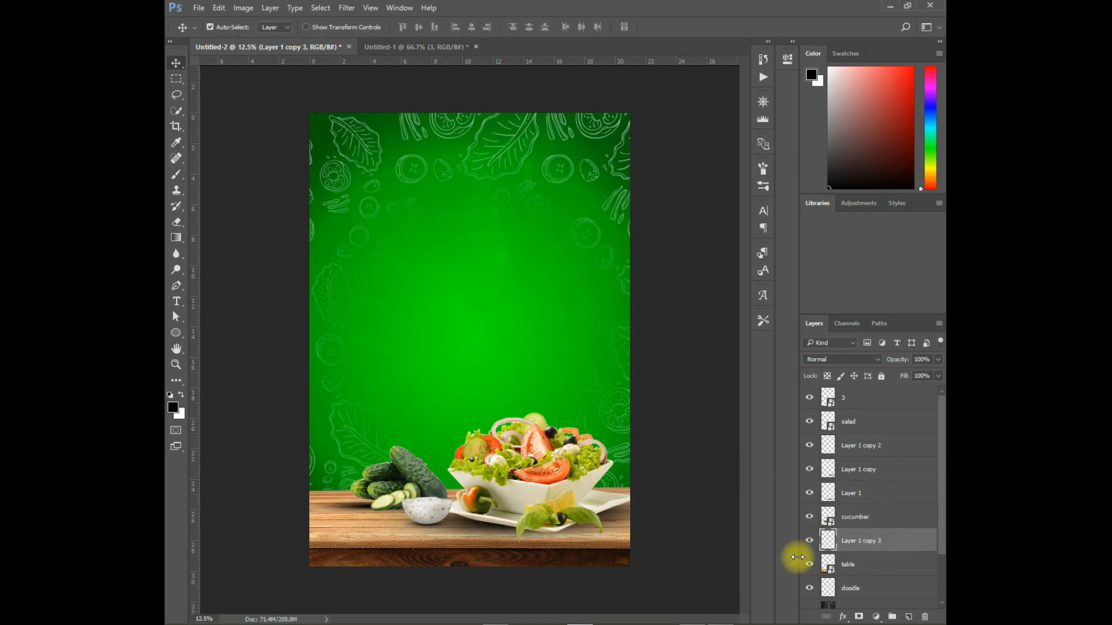
pyautogui.hotkey('ctrl', 't')
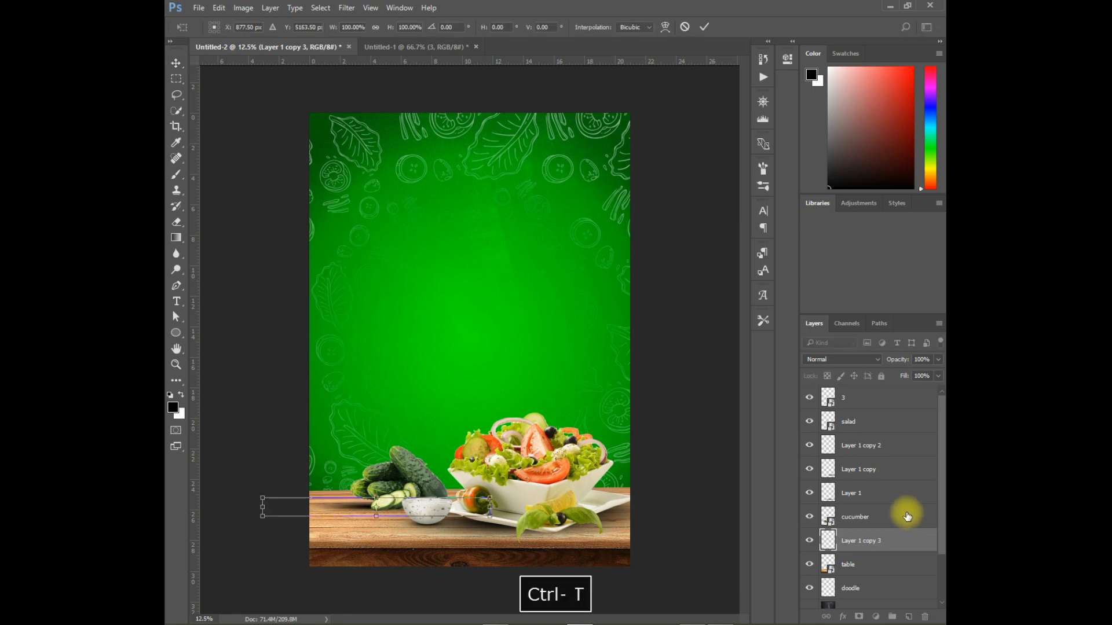
pyautogui.press('Down')
pyautogui.press('Down')
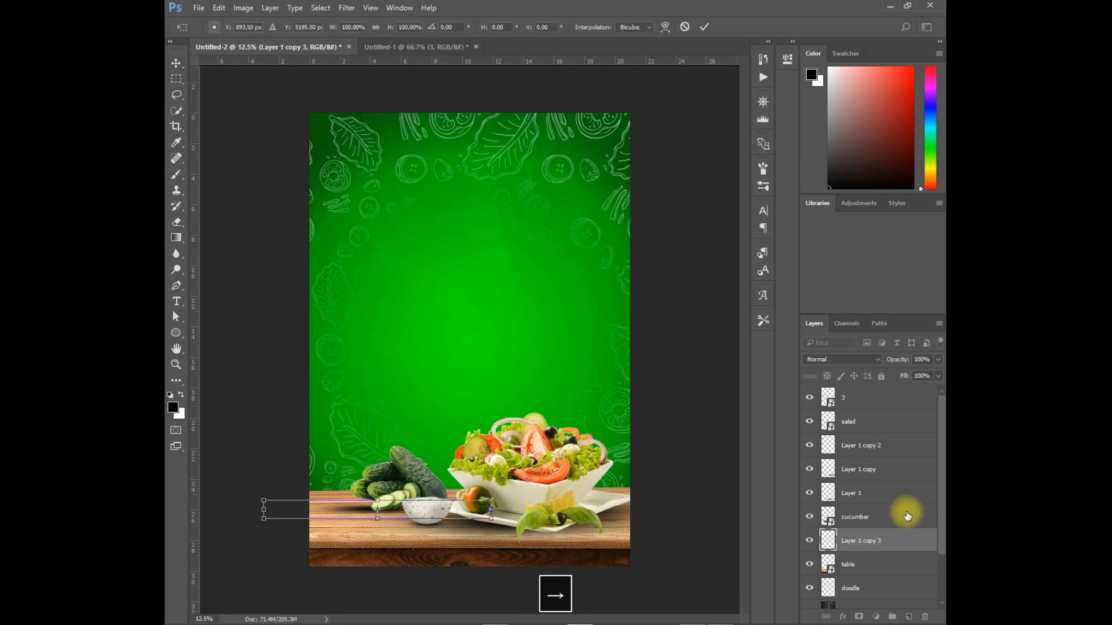
pyautogui.press('Down')
pyautogui.press('Return')
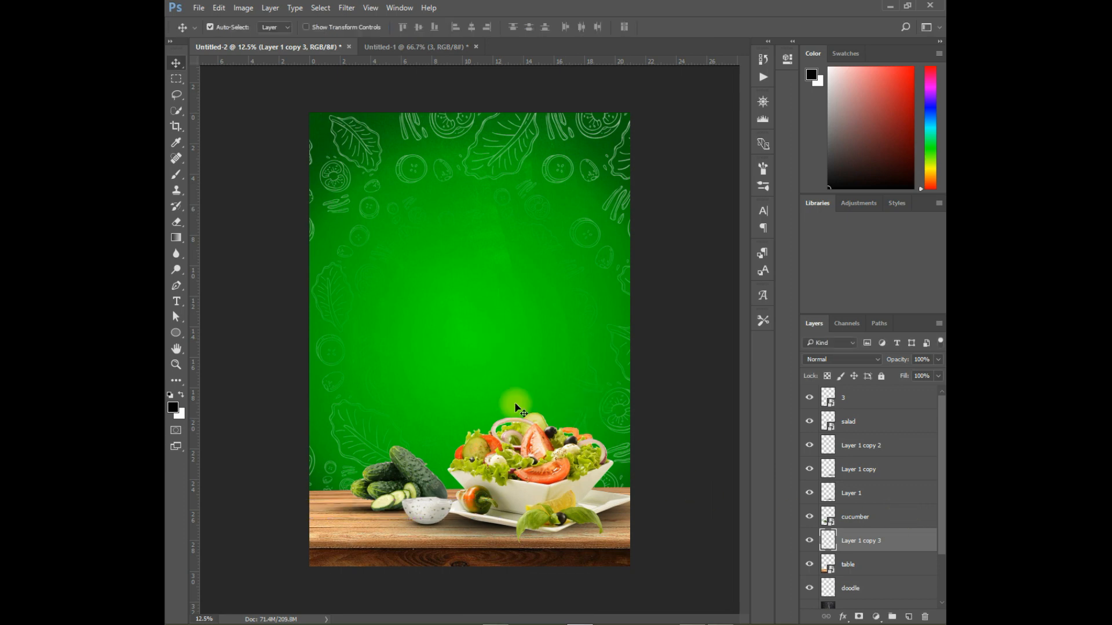
# Step: Bring the white serving-dish icon from the Untitled-1 document into the poster as the topmost layer and place it at the top centre
pyautogui.click(872, 397)
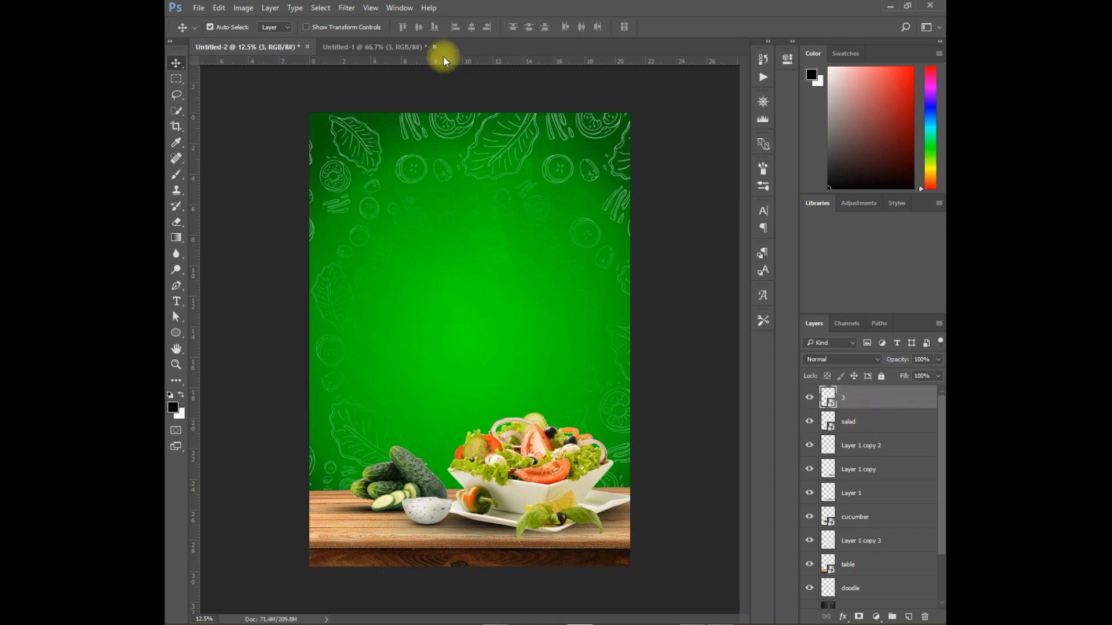
pyautogui.click(406, 50)
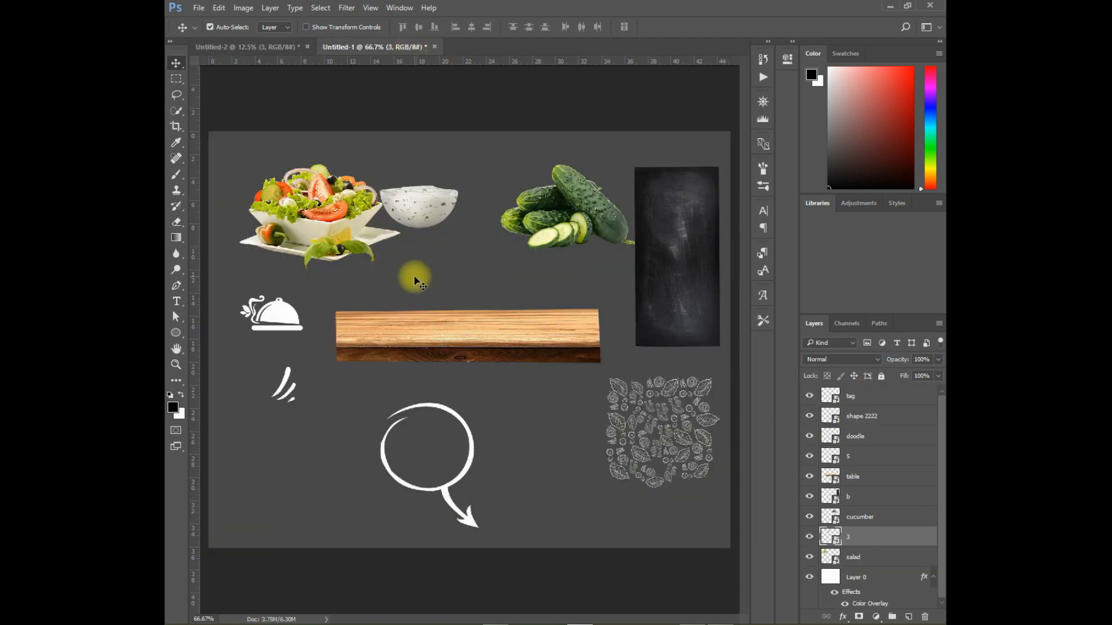
pyautogui.moveTo(272, 316); pyautogui.dragTo(310, 74)
pyautogui.moveTo(462, 165); pyautogui.dragTo(493, 150)
pyautogui.hotkey('ctrl', 't')
pyautogui.press('Return')
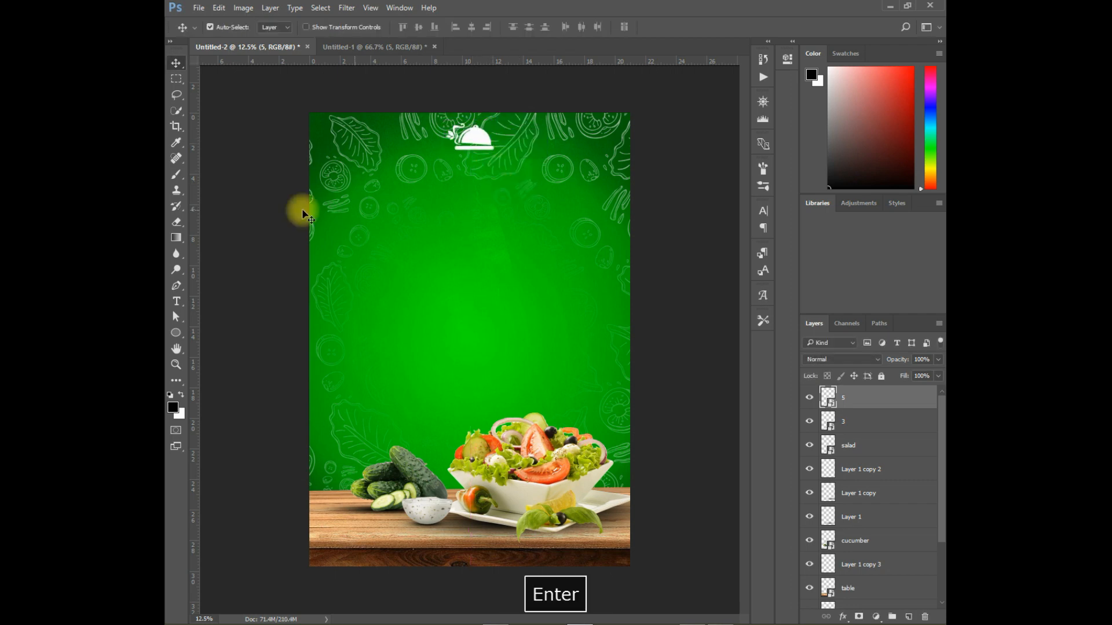
# Step: Add a two-line text reading "LOGO HERE" in the Monument Extended font on the green background
pyautogui.click(178, 304)
pyautogui.click(390, 277)
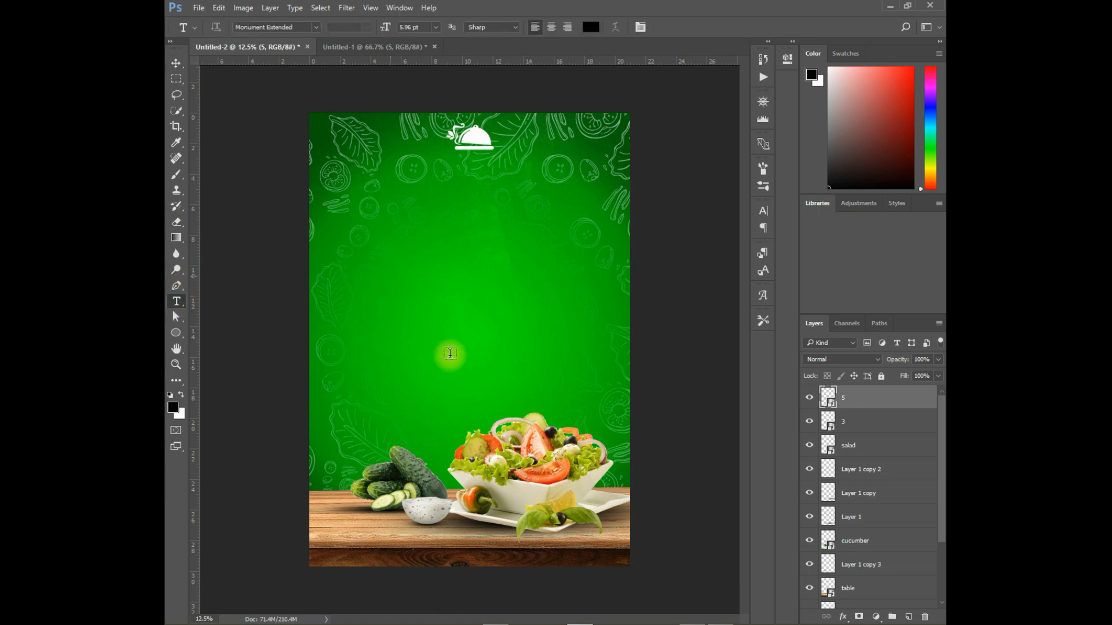
pyautogui.write('Y')
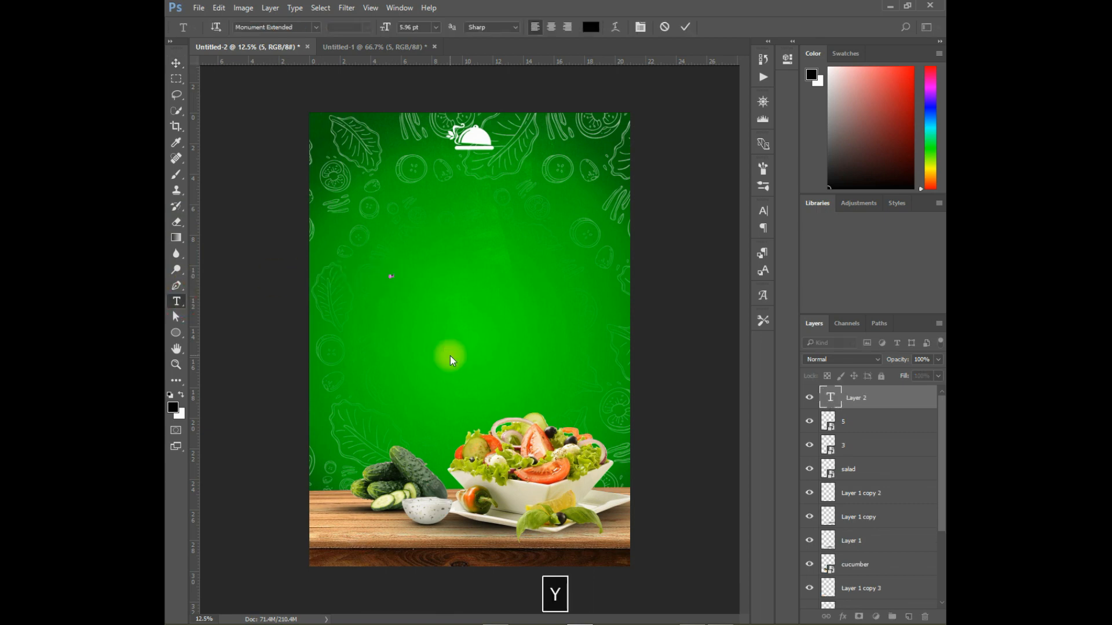
pyautogui.press('BackSpace')
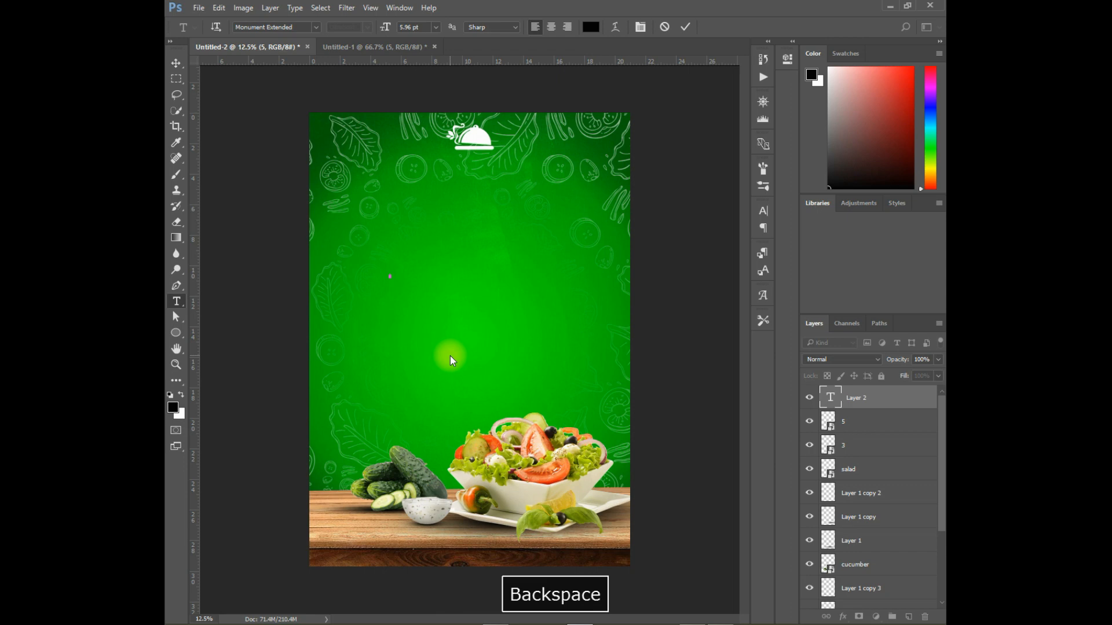
pyautogui.press('capslock')
pyautogui.press('Num_Lock')
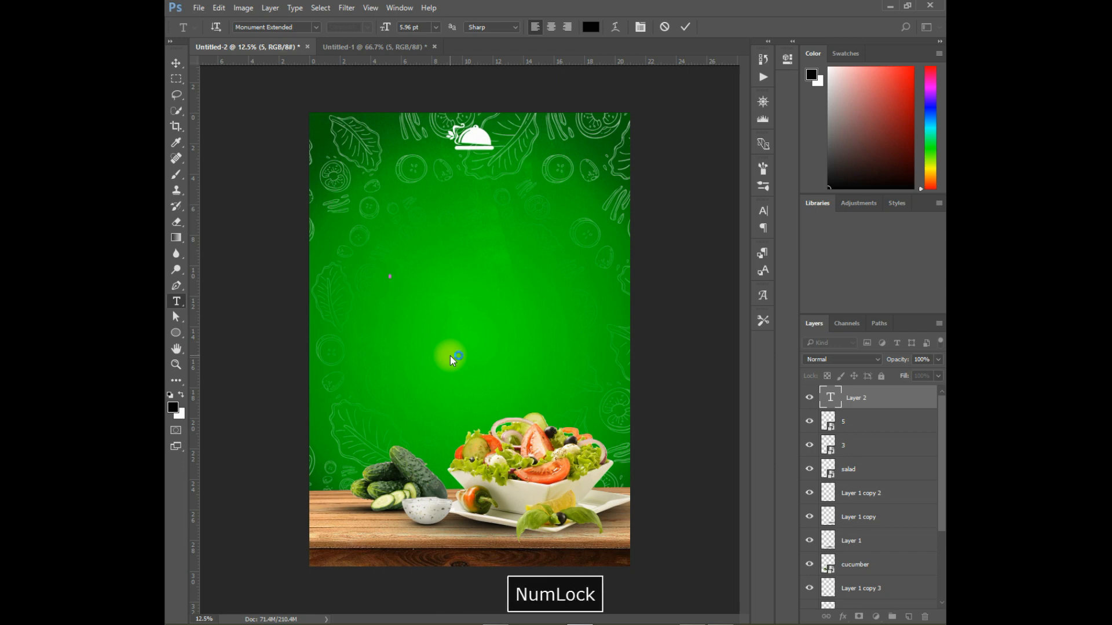
pyautogui.press('Scroll_Lock')
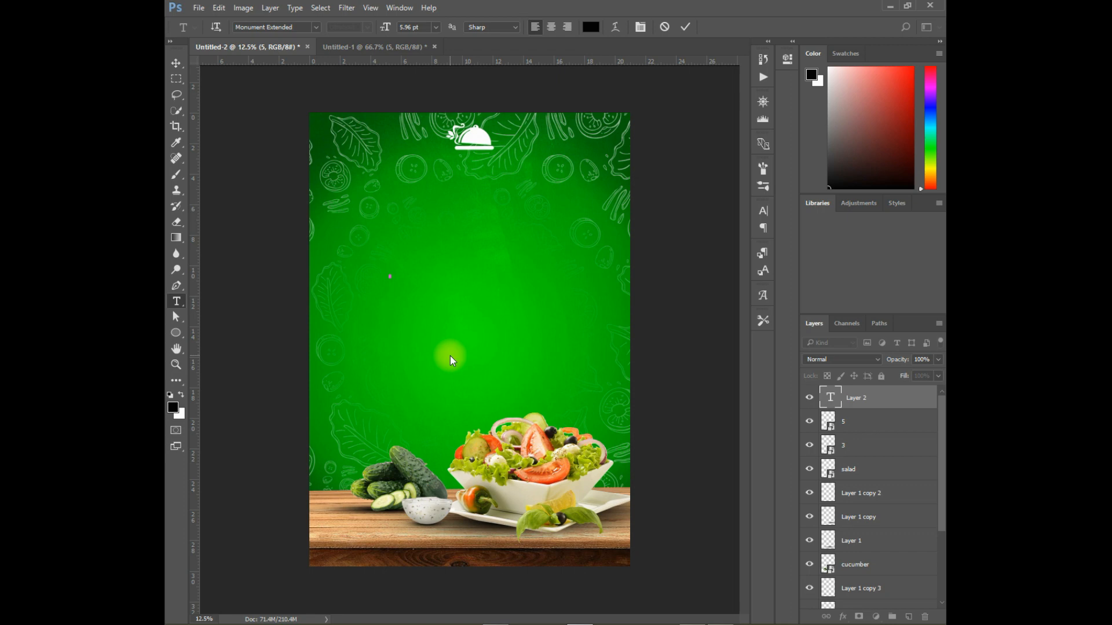
pyautogui.press('BackSpace')
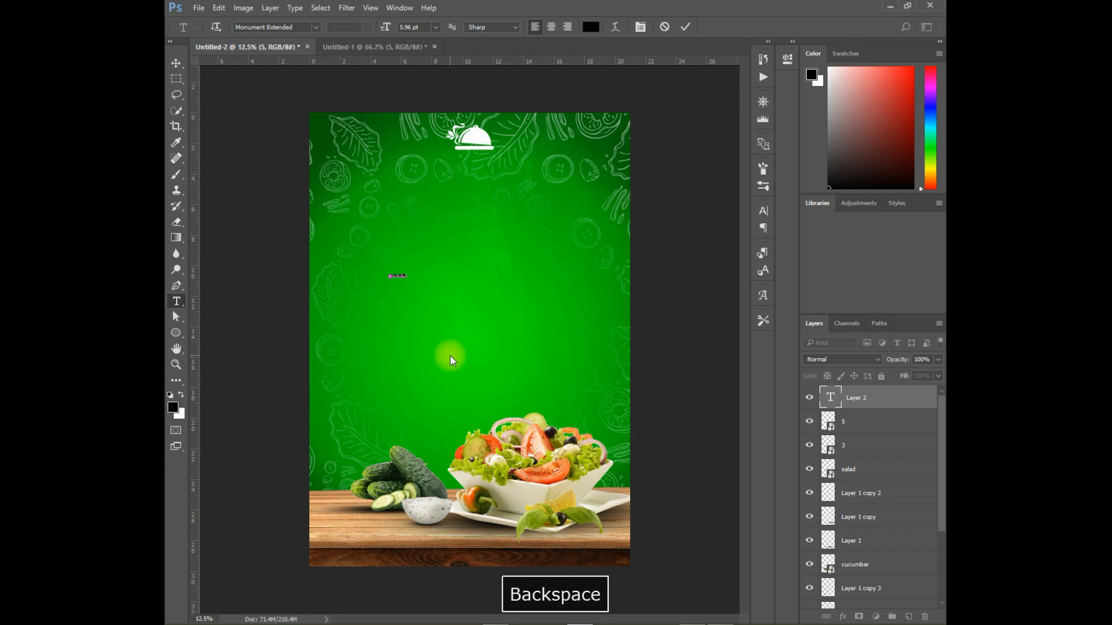
pyautogui.write('o')
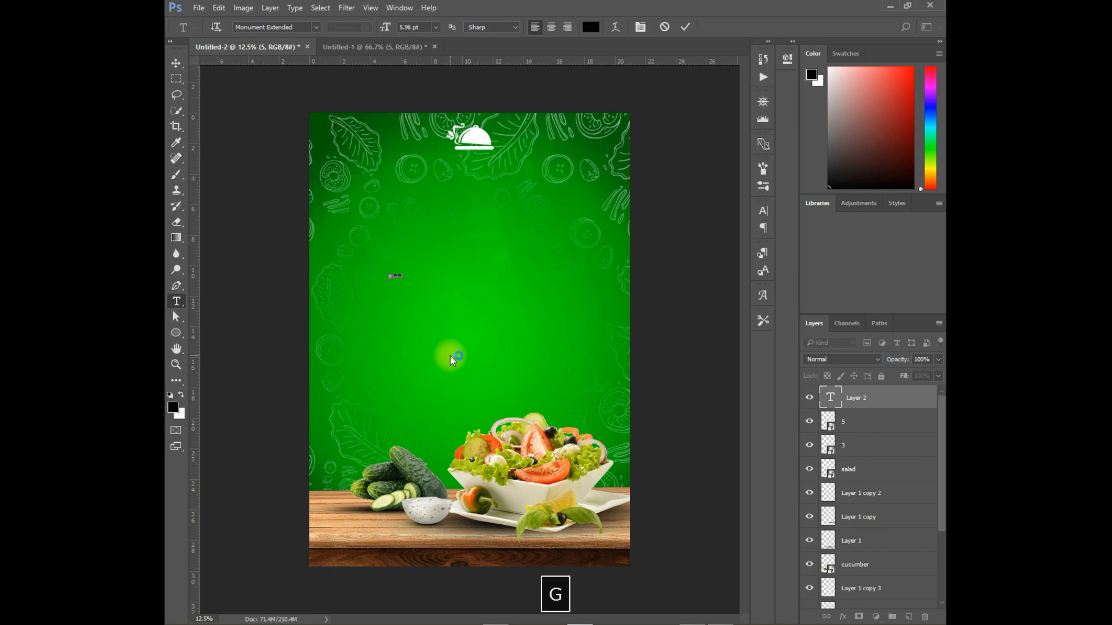
pyautogui.press('Return')
pyautogui.write('ere')
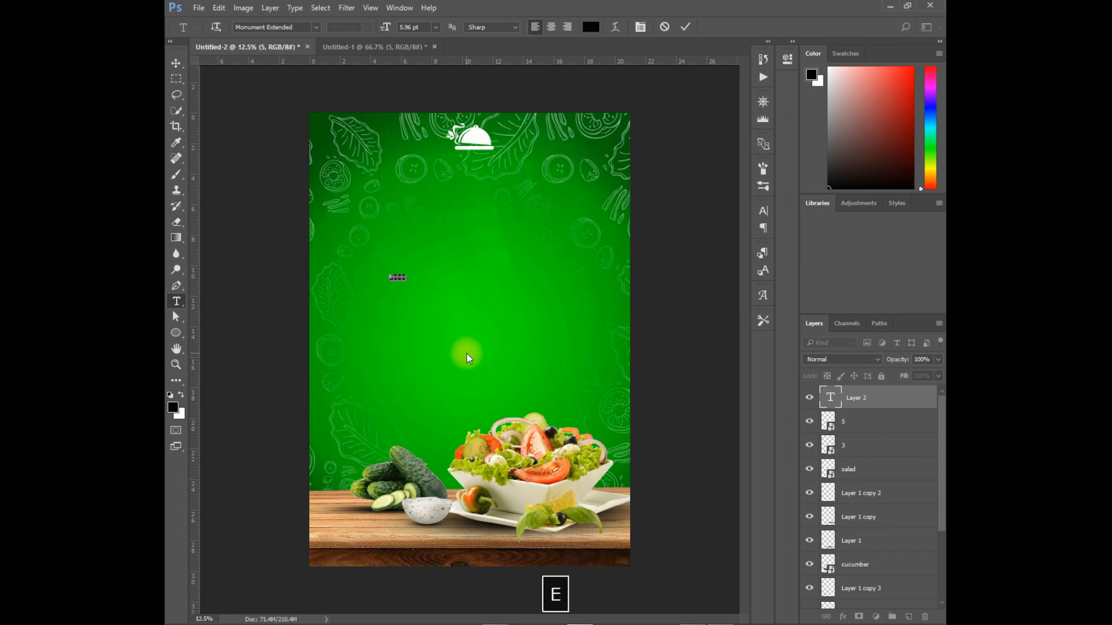
# Step: Place the LOGO HERE text directly beneath the serving-dish icon and change its colour to white
pyautogui.click(176, 62)
pyautogui.moveTo(418, 253); pyautogui.dragTo(479, 161)
pyautogui.press('Left')
pyautogui.press('Down')
pyautogui.press('Left')
pyautogui.click(762, 211)
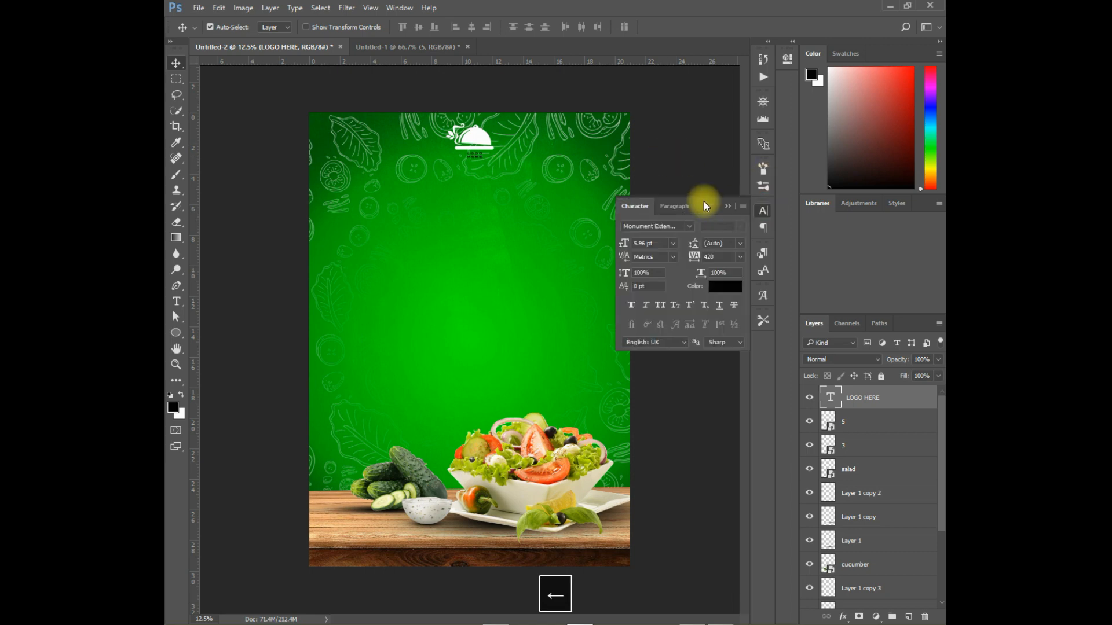
pyautogui.click(724, 285)
pyautogui.click(398, 161)
pyautogui.click(676, 152)
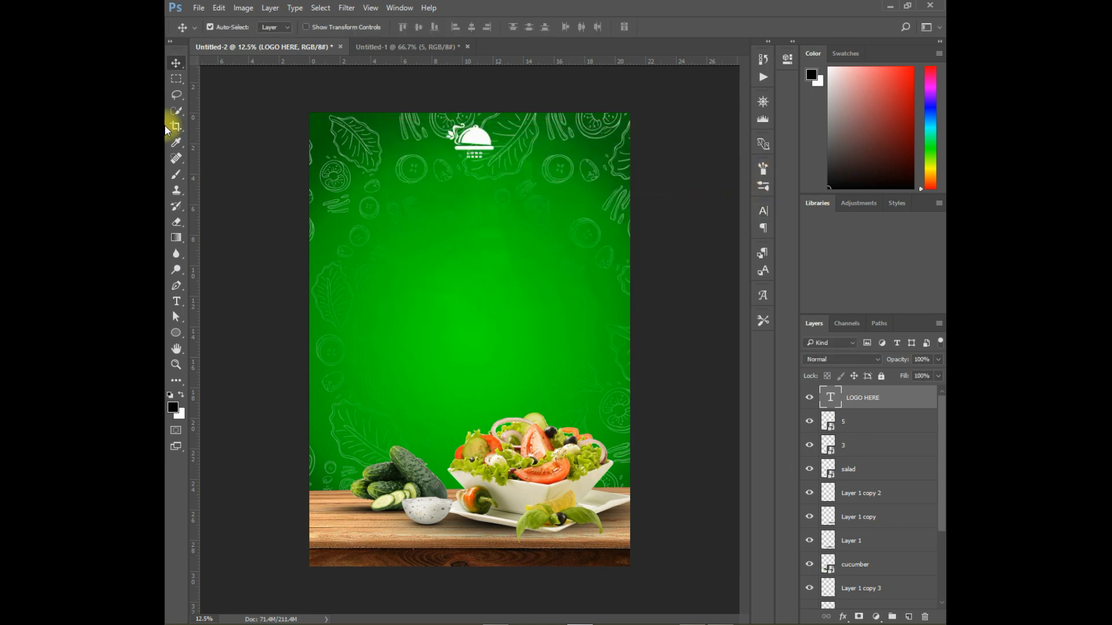
# Step: Enlarge the LOGO HERE text to about 200.79% and fit it just under the serving-dish icon
pyautogui.hotkey('ctrl', 't')
pyautogui.moveTo(490, 173); pyautogui.dragTo(490, 172)
pyautogui.hotkey('ctrl', 'z')
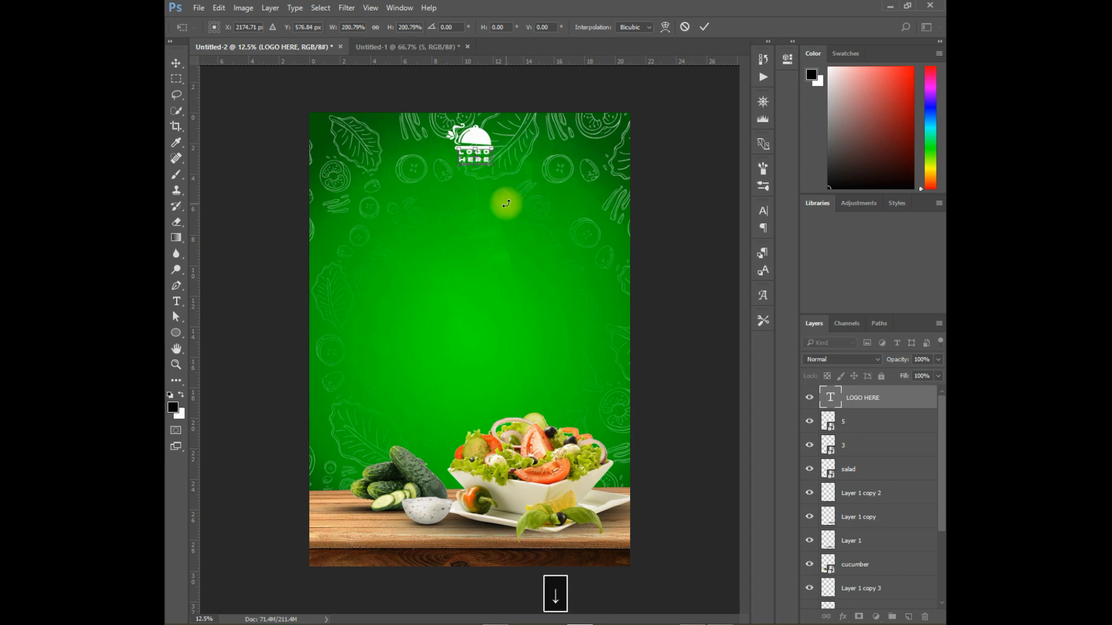
pyautogui.press('Return')
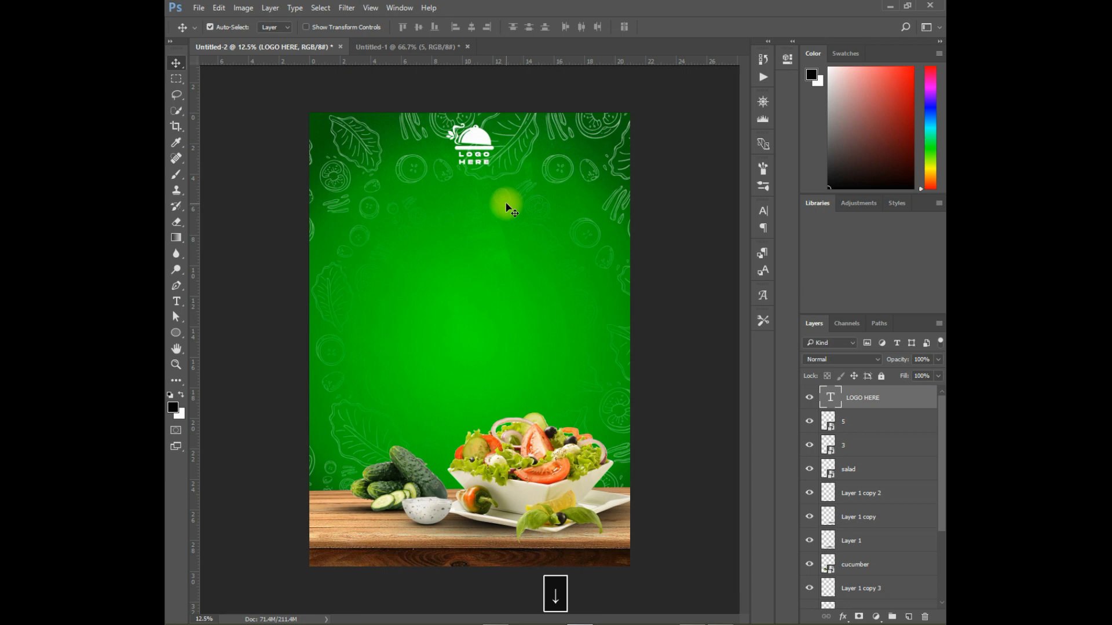
# Step: Convert the Gradient Fill 1 layer to a smart object and darken the green background with a Levels adjustment
pyautogui.scroll(-3, 851, 464)
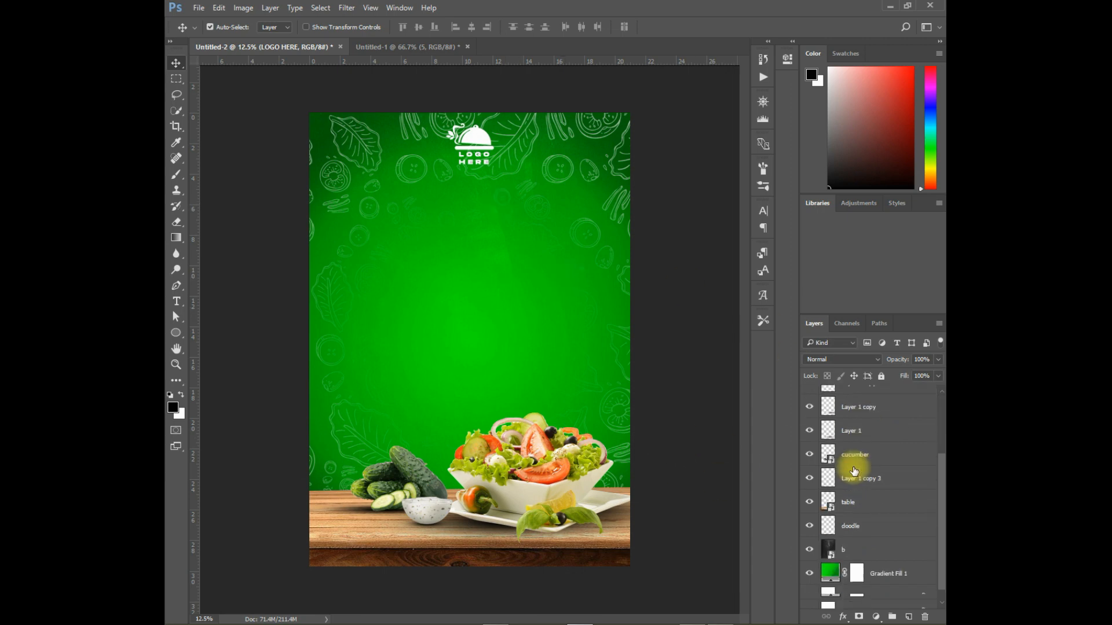
pyautogui.click(886, 574)
pyautogui.hotkey('ctrl', 'l')
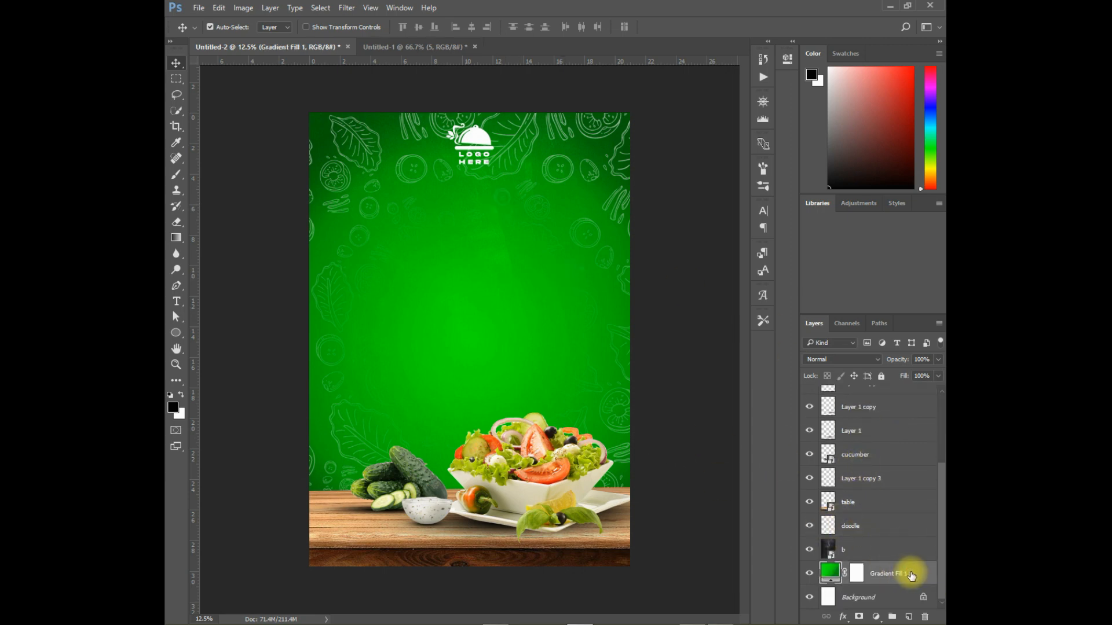
pyautogui.rightClick(911, 576)
pyautogui.click(872, 222)
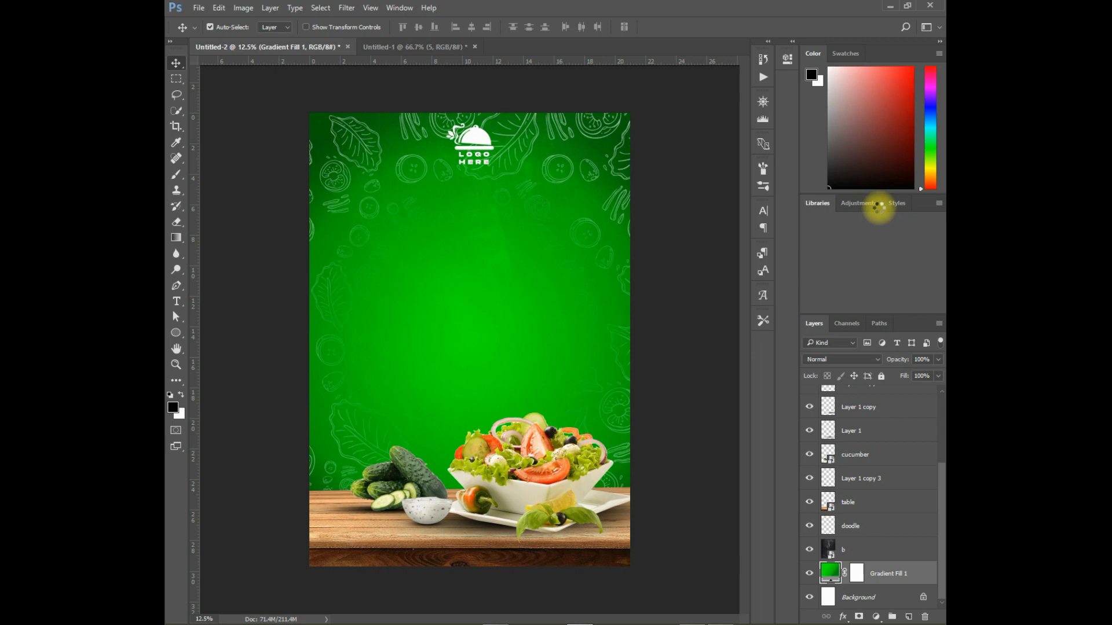
pyautogui.hotkey('ctrl', 'l')
pyautogui.moveTo(601, 317); pyautogui.dragTo(576, 315)
pyautogui.click(647, 153)
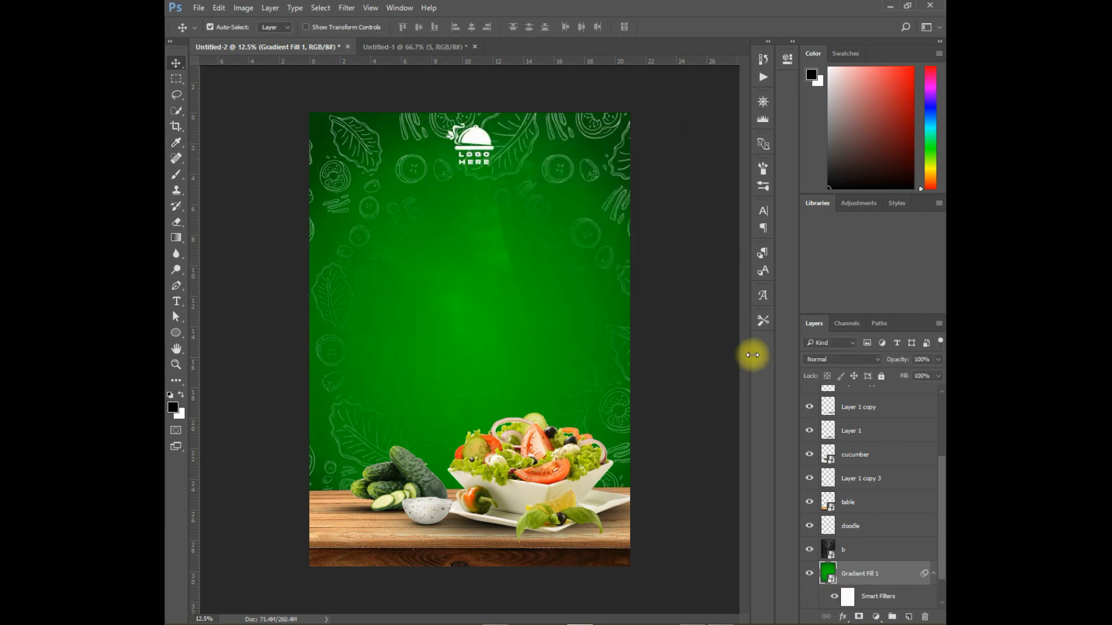
# Step: Add a text reading "Delecious" in the middle of the poster, above the LOGO HERE layer
pyautogui.scroll(5, 852, 393)
pyautogui.click(892, 399)
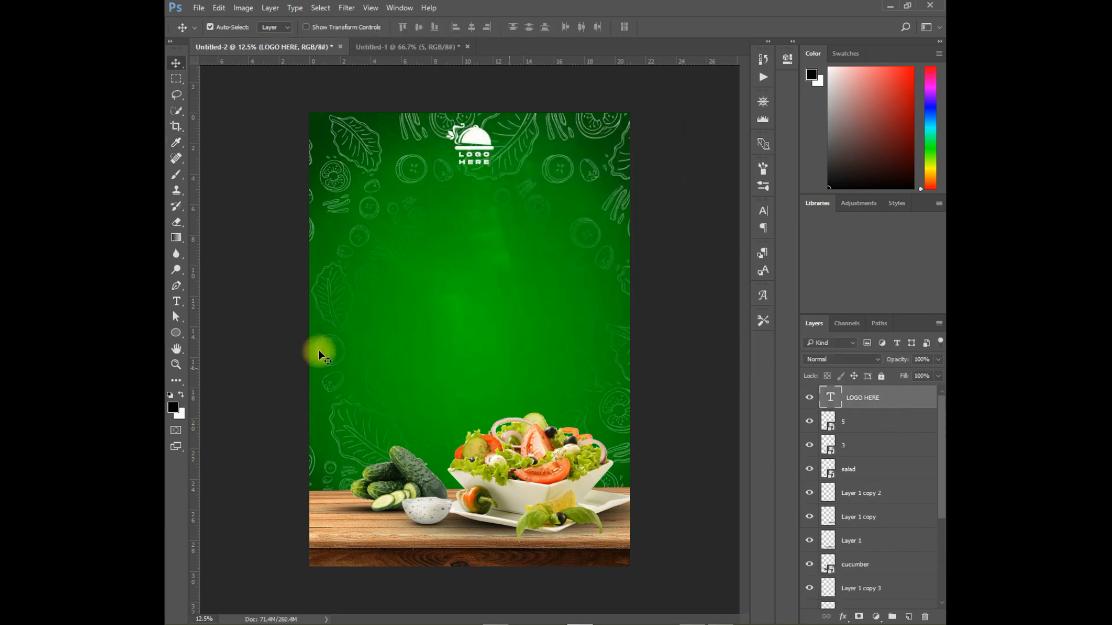
pyautogui.click(176, 301)
pyautogui.click(432, 271)
pyautogui.click(176, 63)
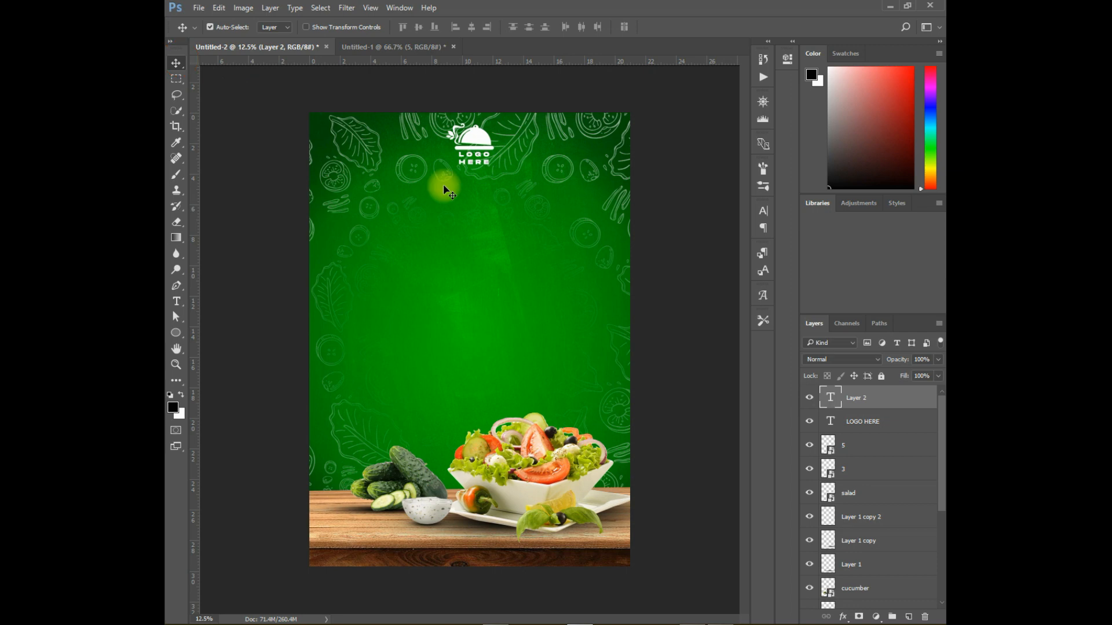
pyautogui.click(176, 301)
pyautogui.click(457, 322)
pyautogui.press('capslock')
pyautogui.write('DElecious')
pyautogui.click(176, 63)
# Step: Enlarge the Delecious text to about 322.76% and centre it beneath the LOGO HERE text
pyautogui.moveTo(481, 289)
pyautogui.mouseDown()
pyautogui.moveTo(474, 318)
pyautogui.moveTo(485, 309)
pyautogui.mouseUp()
pyautogui.hotkey('ctrl', 'z')
pyautogui.scroll(3, 886, 417)
pyautogui.click(890, 399)
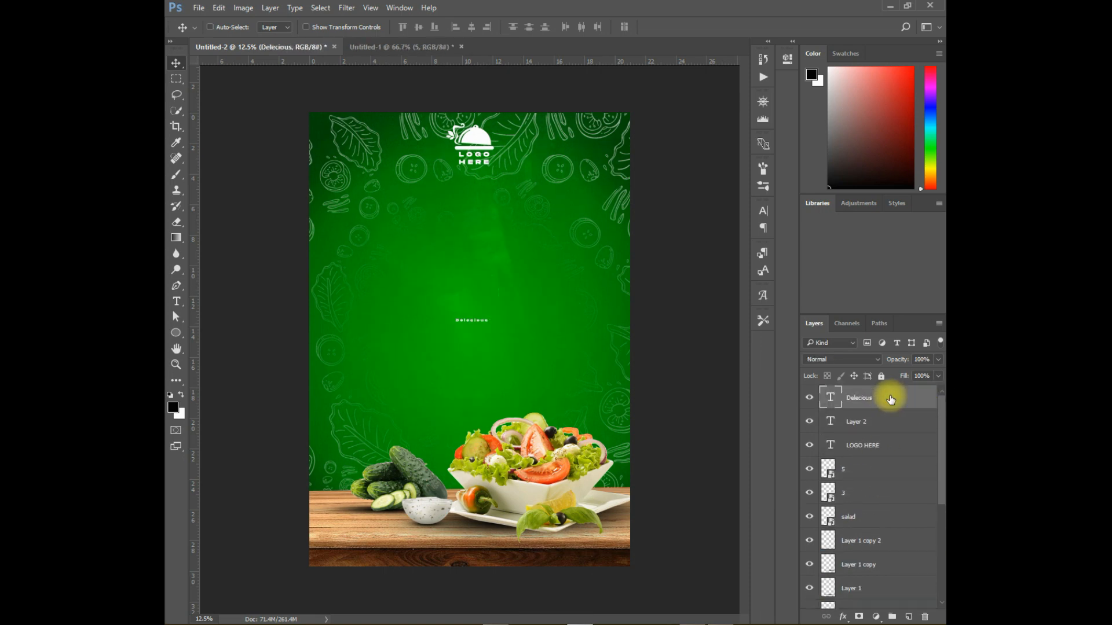
pyautogui.hotkey('ctrl', 't')
pyautogui.moveTo(477, 320); pyautogui.dragTo(485, 203)
pyautogui.hotkey('alt', 'space')
pyautogui.press('Right')
pyautogui.click(491, 202)
pyautogui.press('Right')
pyautogui.moveTo(492, 208); pyautogui.dragTo(524, 253)
pyautogui.press('Up')
pyautogui.press('Up')
pyautogui.press('Up')
pyautogui.press('Up')
pyautogui.press('Up')
pyautogui.press('Up')
pyautogui.press('Return')
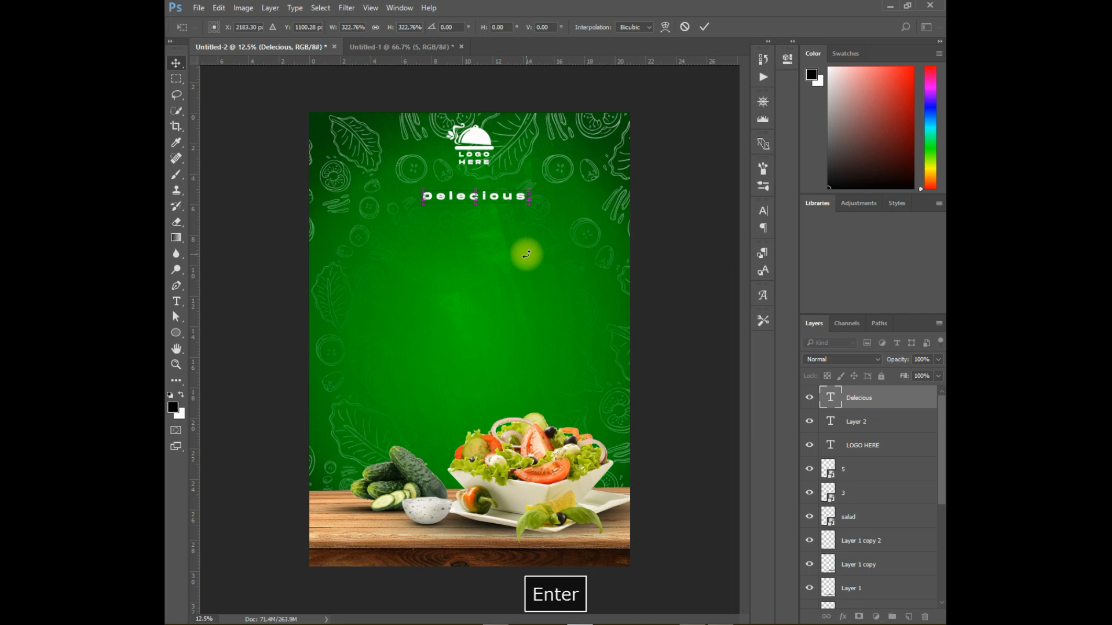
# Step: Change the font of the Delecious text to HolidayFree
pyautogui.click(177, 302)
pyautogui.moveTo(524, 195); pyautogui.dragTo(410, 196)
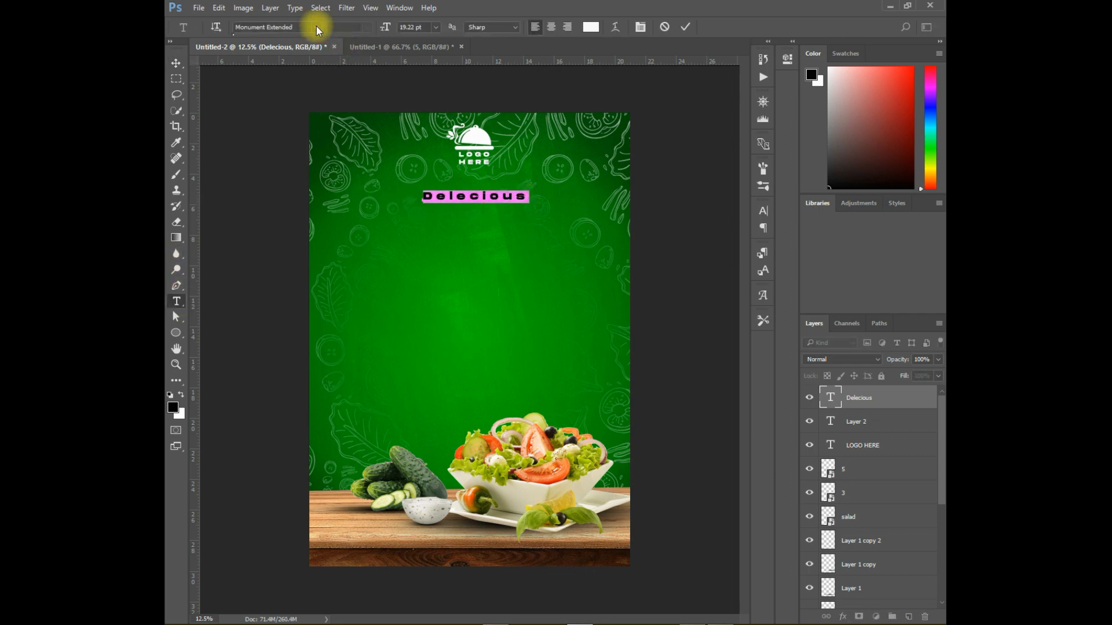
pyautogui.click(316, 27)
pyautogui.click(320, 68)
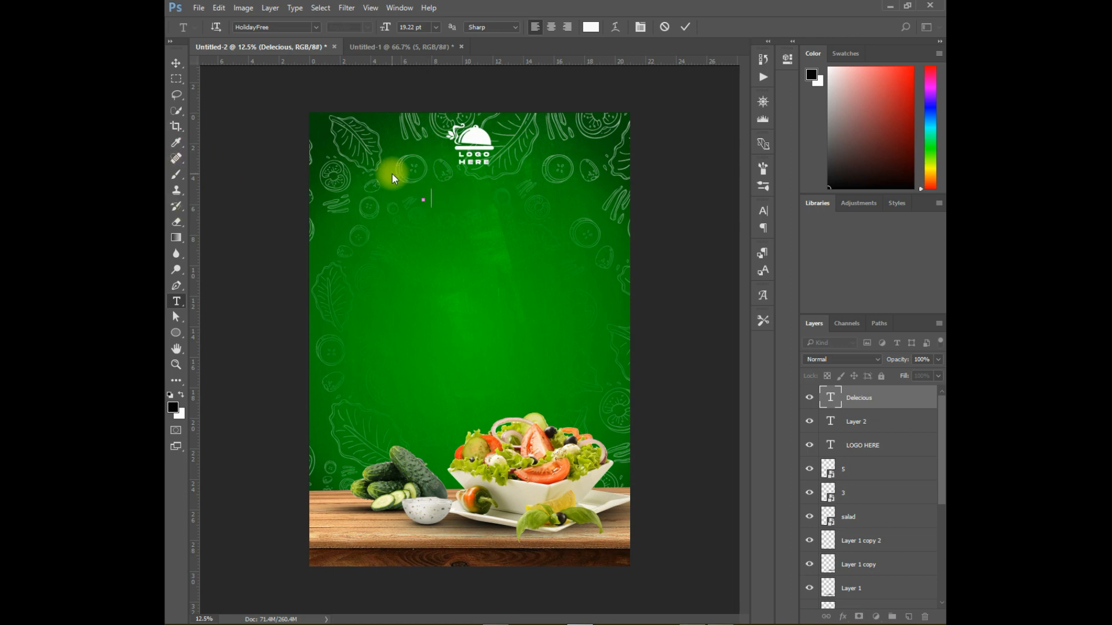
pyautogui.hotkey('ctrl', 'z')
# Step: Set the Delecious text to the Black mud font at 31.22 pt with tracking 160, and reposition it below the logo
pyautogui.click(176, 64)
pyautogui.moveTo(467, 201); pyautogui.dragTo(481, 197)
pyautogui.click(763, 211)
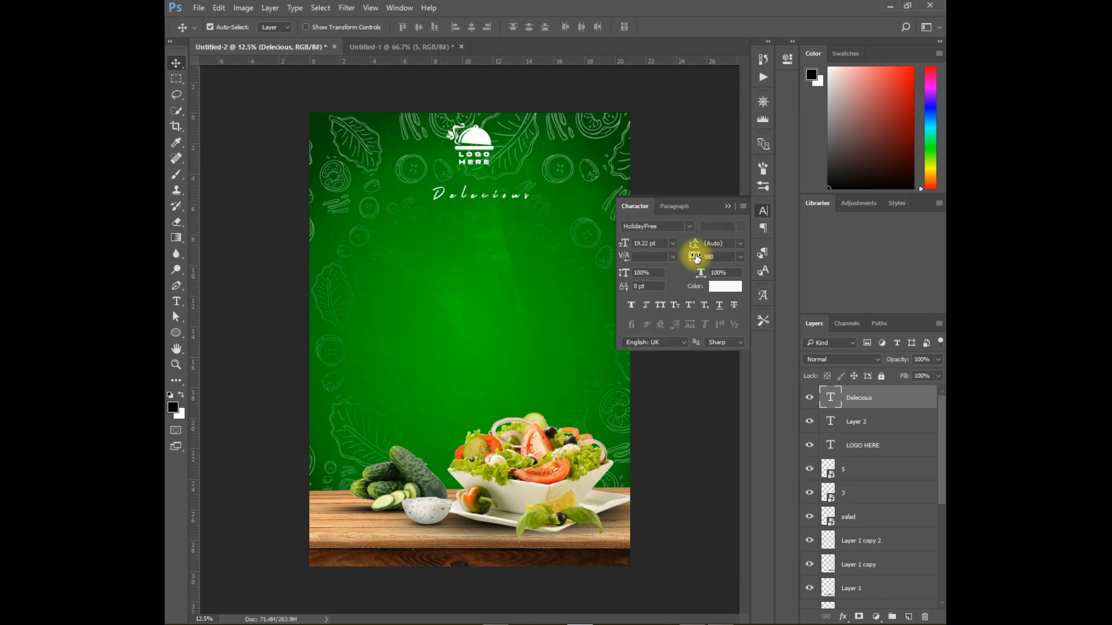
pyautogui.moveTo(630, 241); pyautogui.dragTo(640, 238)
pyautogui.click(688, 226)
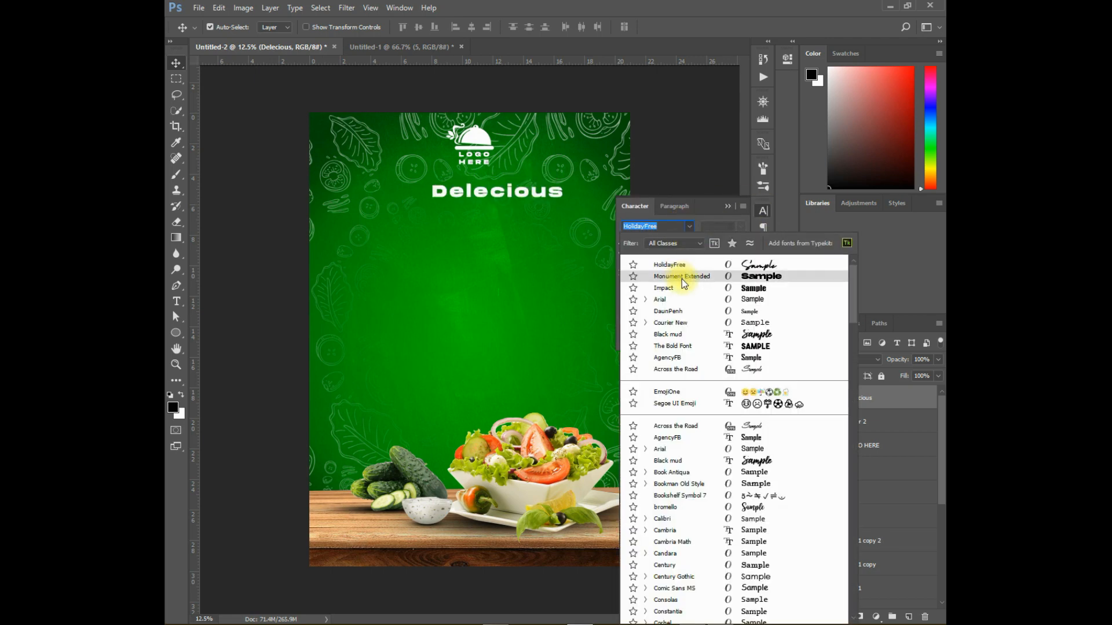
pyautogui.click(675, 334)
pyautogui.click(728, 206)
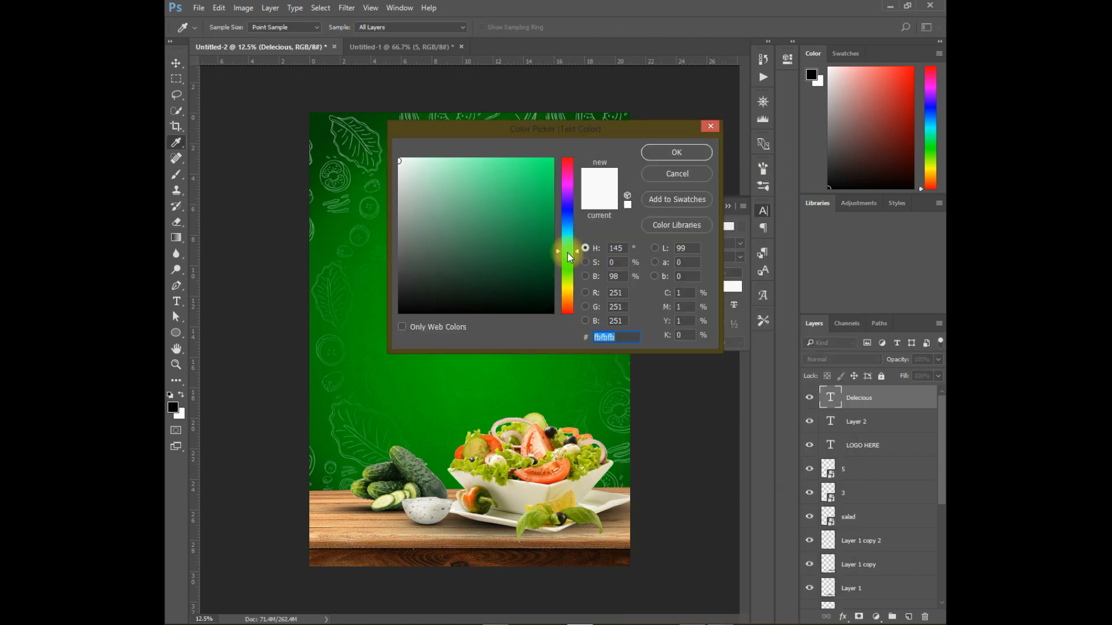
# Step: Try several greens for the Delecious text and apply the light green #7ff187
pyautogui.click(534, 166)
pyautogui.click(677, 152)
pyautogui.click(725, 286)
pyautogui.click(547, 233)
pyautogui.click(677, 153)
pyautogui.click(725, 286)
pyautogui.click(496, 164)
pyautogui.click(677, 152)
pyautogui.click(724, 286)
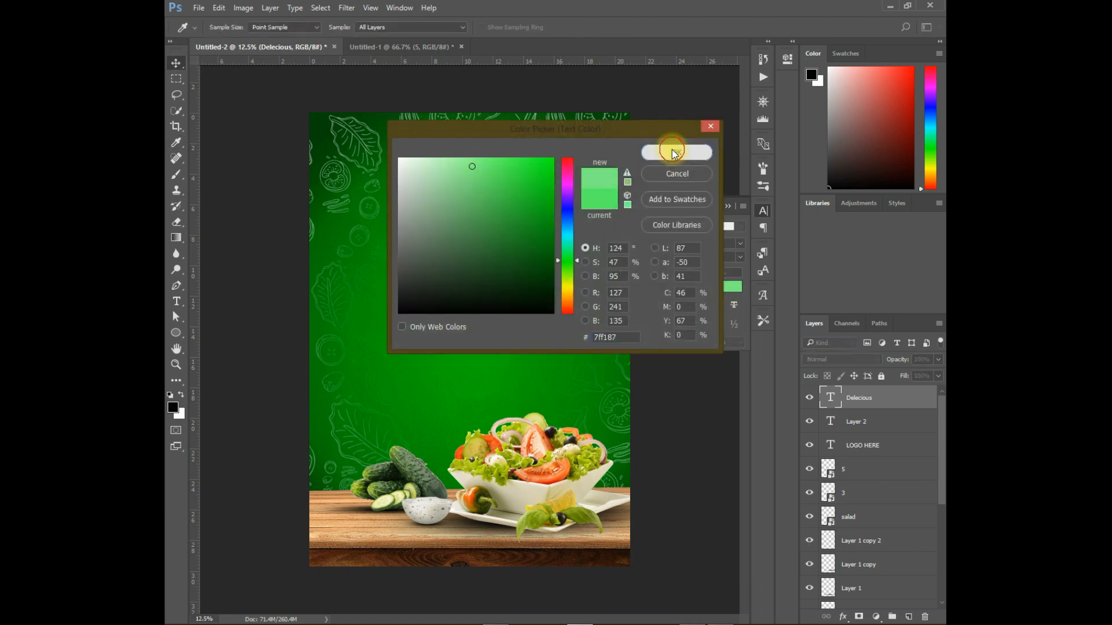
pyautogui.click(672, 152)
pyautogui.press('t')
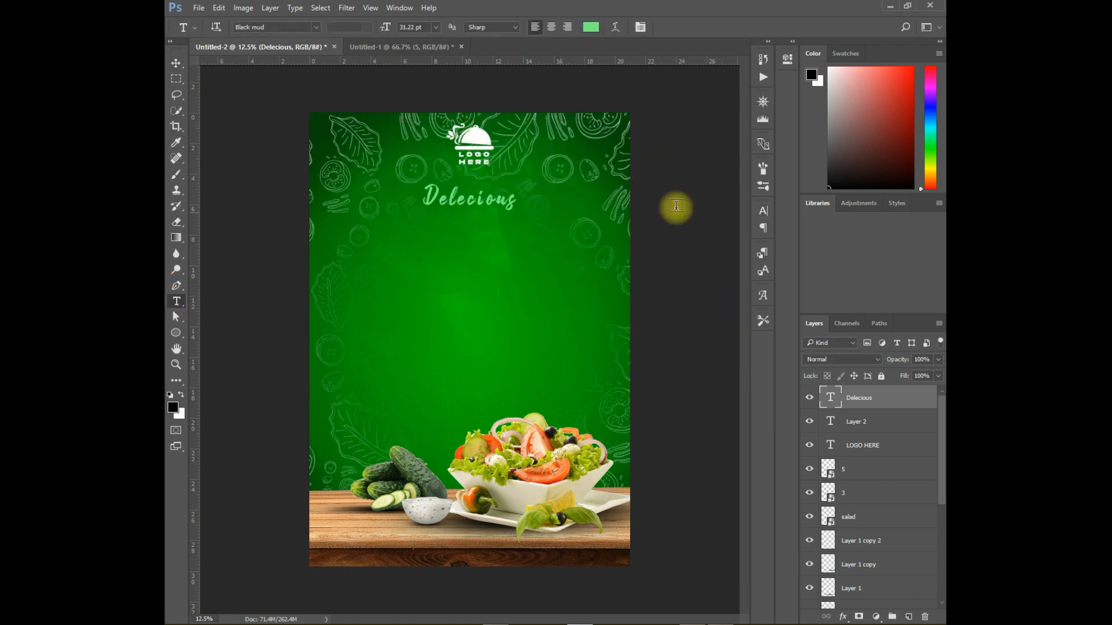
# Step: Try to place the embedded "text" file from the salad folder into the Untitled-1 document, below the wooden table
pyautogui.click(422, 46)
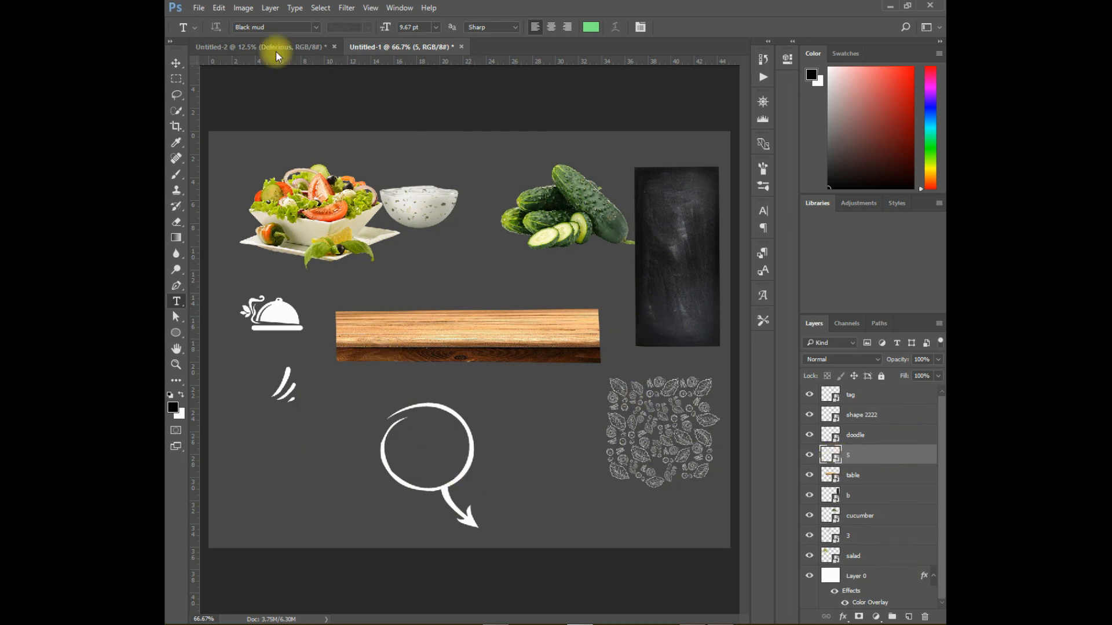
pyautogui.click(218, 8)
pyautogui.moveTo(198, 8)
pyautogui.click(269, 235)
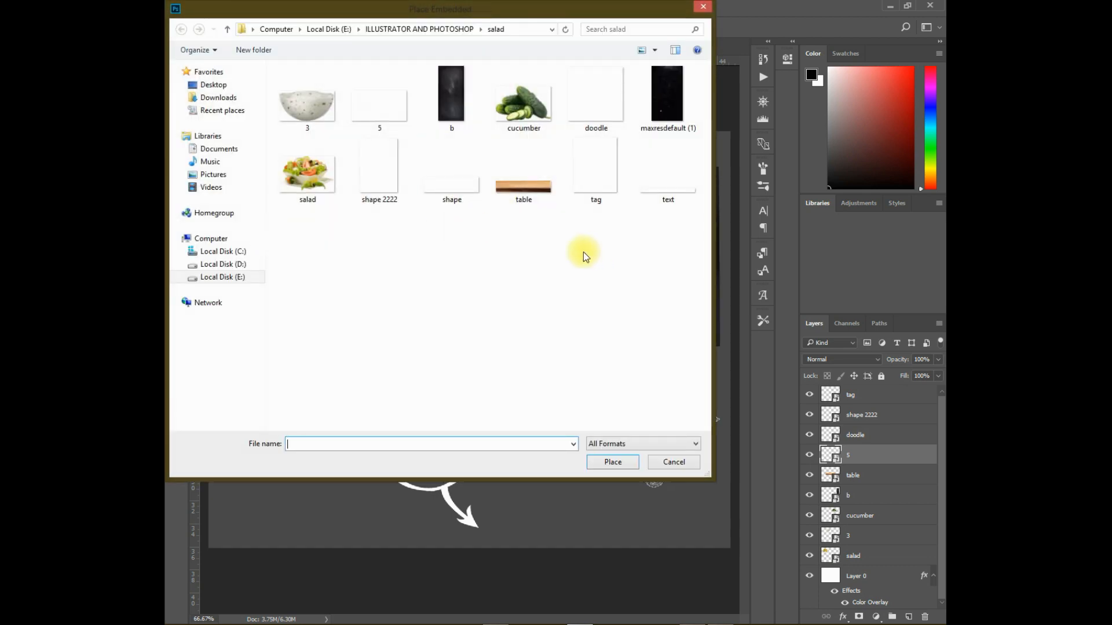
pyautogui.click(647, 197)
pyautogui.click(591, 162)
pyautogui.click(446, 174)
pyautogui.click(386, 104)
pyautogui.click(596, 102)
pyautogui.click(663, 173)
pyautogui.click(616, 462)
pyautogui.moveTo(532, 334); pyautogui.dragTo(521, 393)
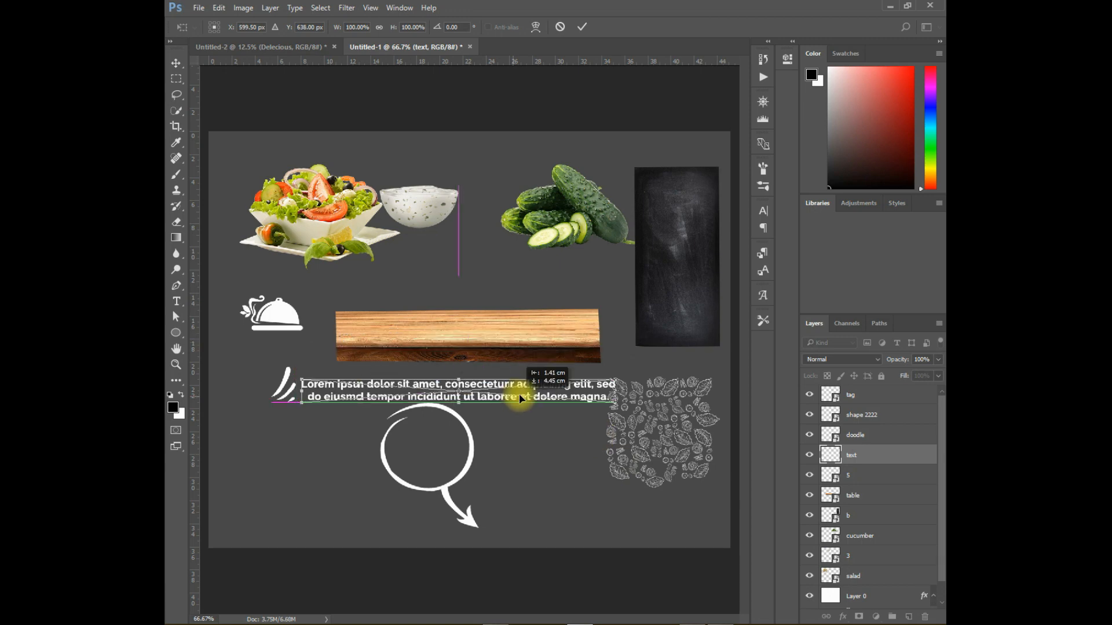
# Step: Return to the Untitled-2 poster and add a text reading "SALAD" below the Delecious text
pyautogui.click(292, 48)
pyautogui.click(396, 268)
pyautogui.write('S')
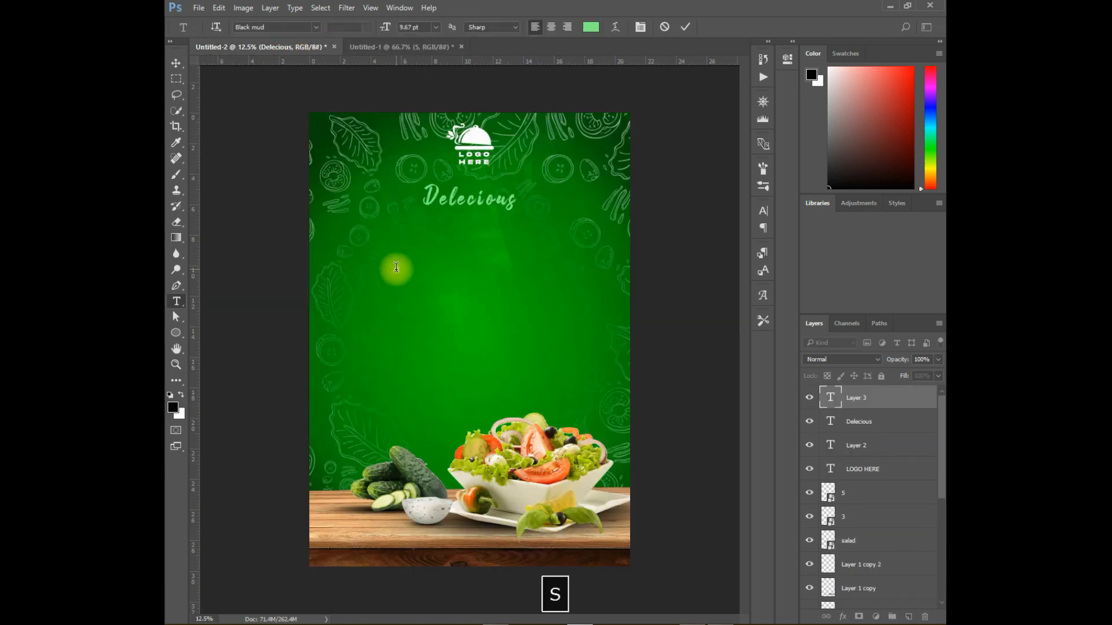
pyautogui.press('capslock')
pyautogui.write('ALAD')
pyautogui.click(177, 64)
# Step: Set the SALAD text to Monument Extended Ultrabold, reduce its tracking and make it white
pyautogui.click(763, 210)
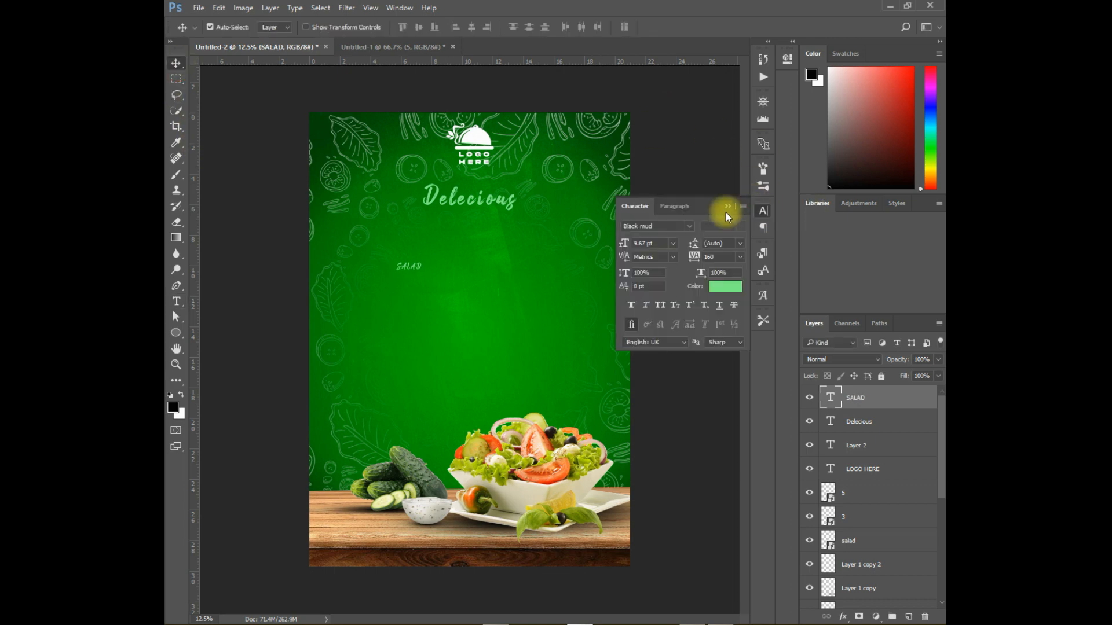
pyautogui.click(689, 226)
pyautogui.click(699, 289)
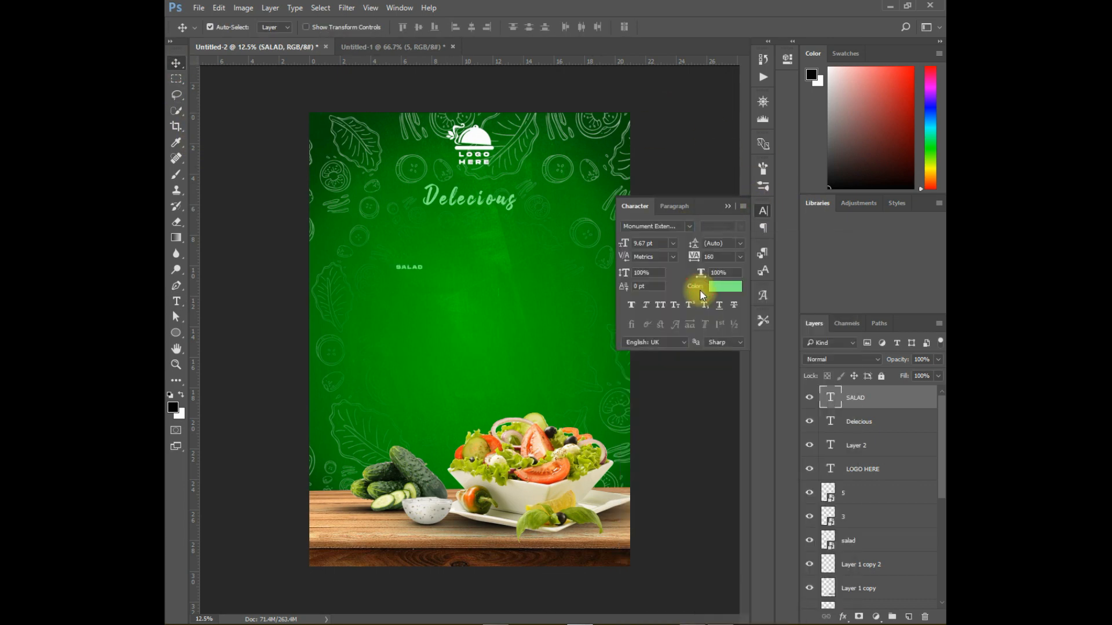
pyautogui.moveTo(693, 260); pyautogui.dragTo(655, 260)
pyautogui.click(725, 286)
pyautogui.click(426, 157)
pyautogui.click(677, 149)
# Step: Enlarge the SALAD text to span most of the poster width and centre it just below the Delecious text
pyautogui.hotkey('ctrl', 't')
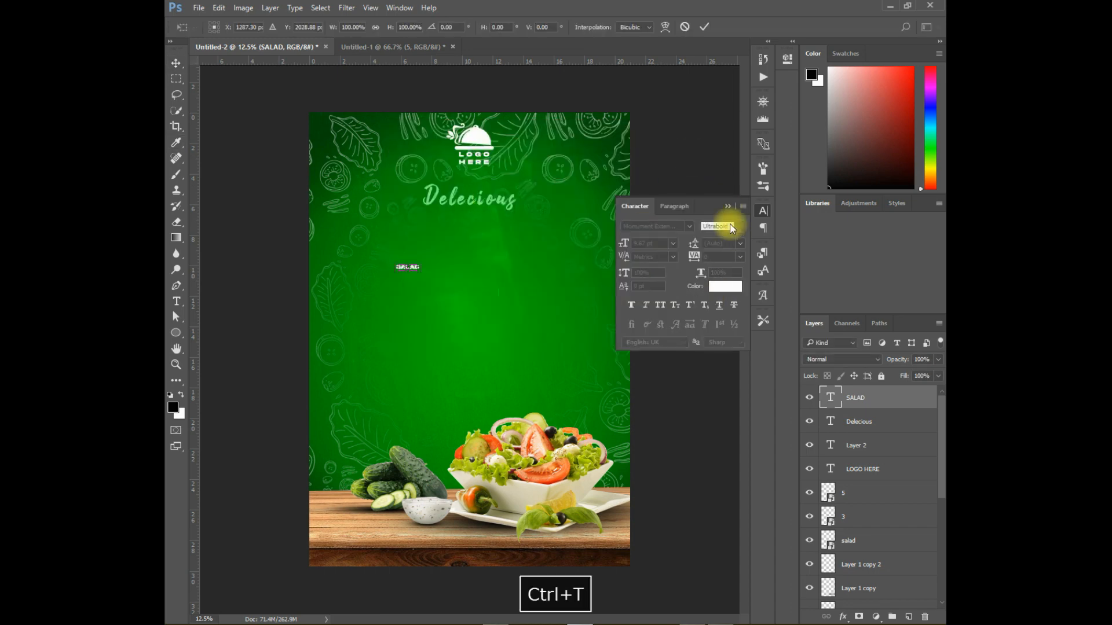
pyautogui.click(728, 206)
pyautogui.moveTo(420, 271); pyautogui.dragTo(504, 363)
pyautogui.moveTo(476, 277); pyautogui.dragTo(528, 250)
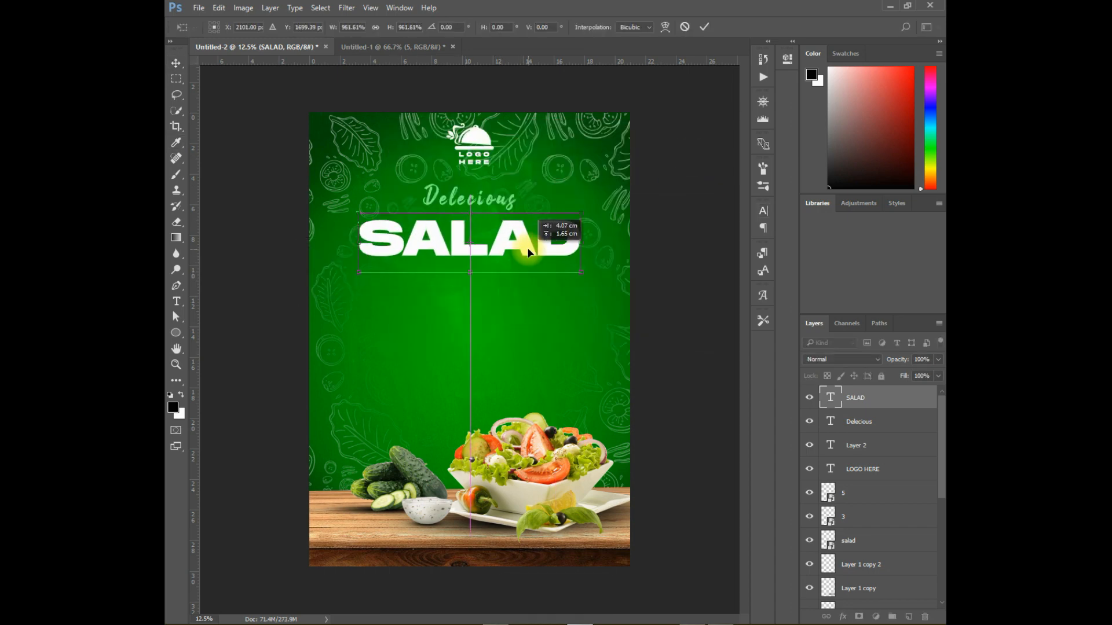
pyautogui.press('Up')
pyautogui.press('Up')
pyautogui.press('Up')
pyautogui.press('Up')
pyautogui.press('Up')
pyautogui.press('Return')
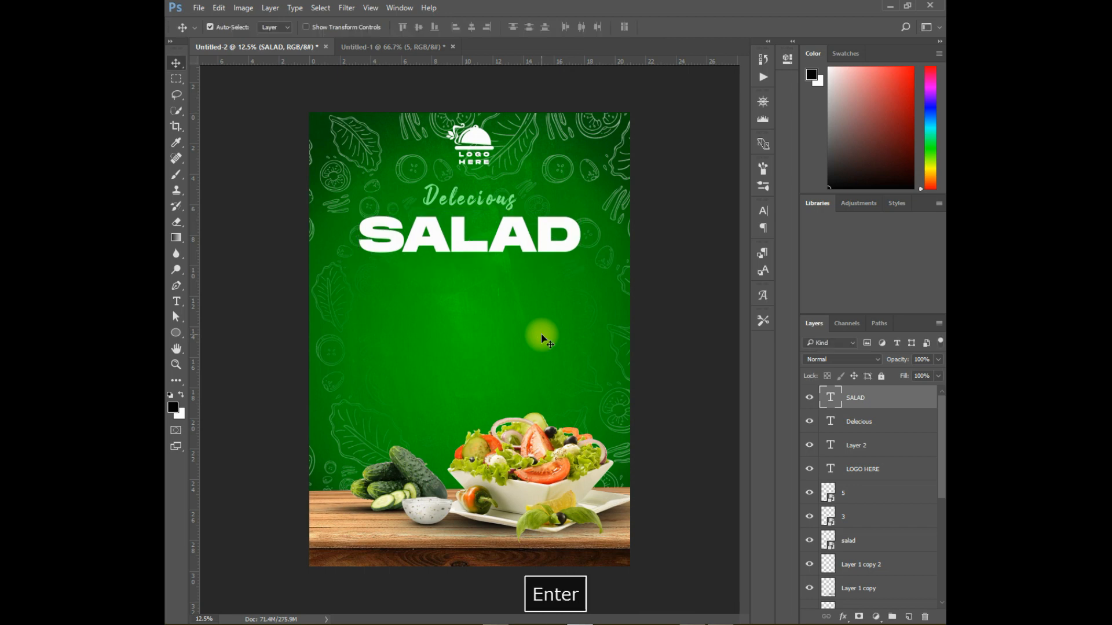
# Step: Turn the SALAD text into an outline with 0% fill opacity and a white #ffffff stroke
pyautogui.doubleClick(895, 399)
pyautogui.moveTo(588, 327); pyautogui.dragTo(530, 328)
pyautogui.click(346, 348)
pyautogui.moveTo(522, 283); pyautogui.dragTo(530, 283)
pyautogui.click(504, 372)
pyautogui.click(394, 153)
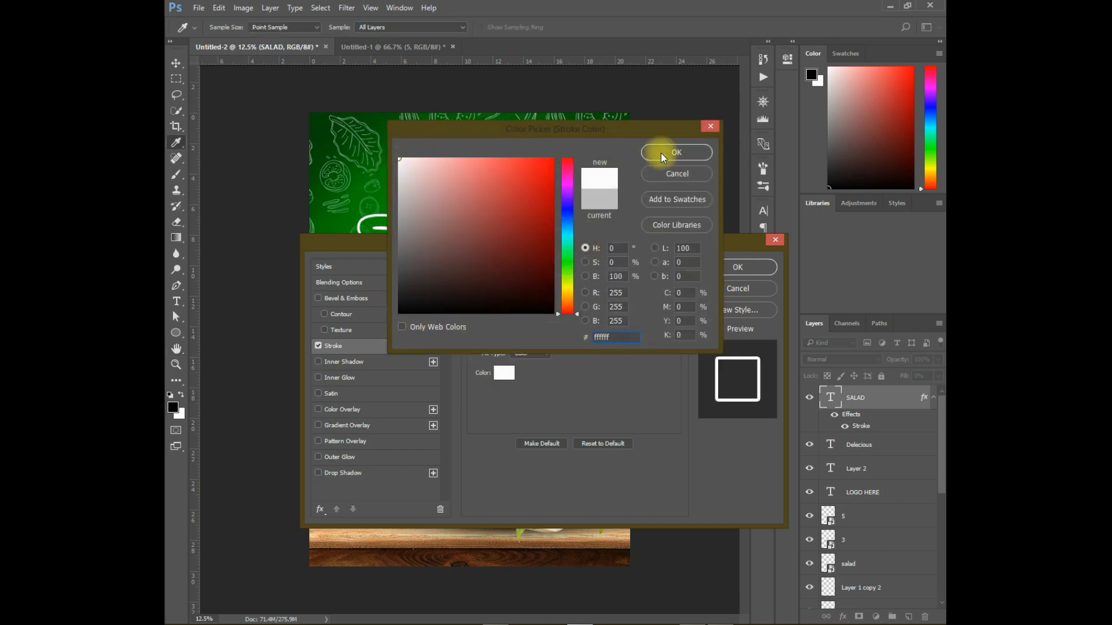
pyautogui.click(662, 152)
pyautogui.click(737, 267)
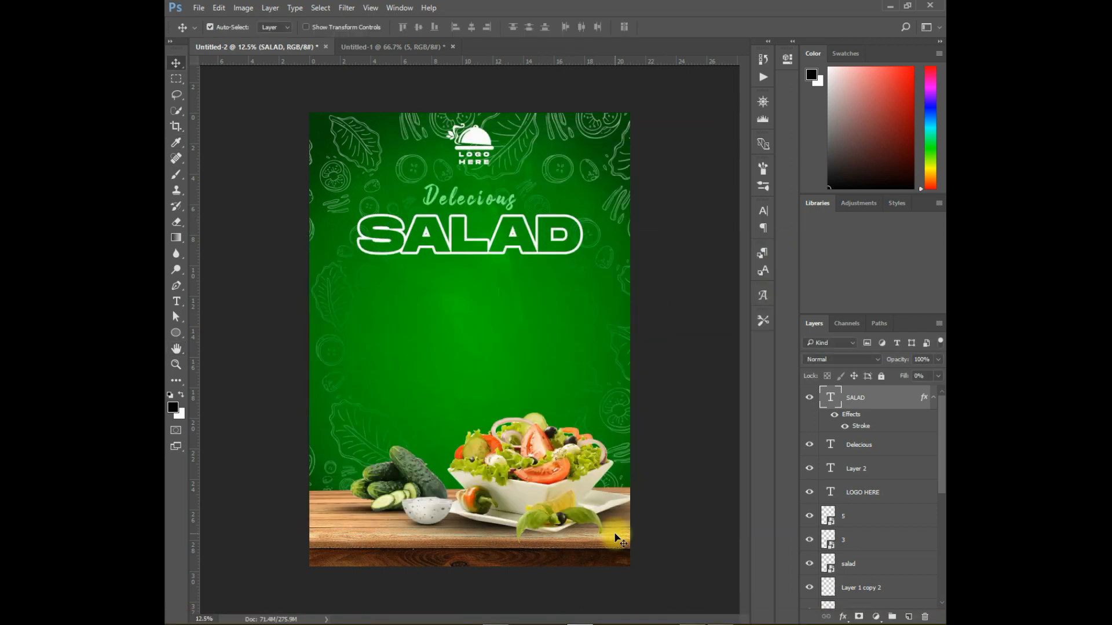
pyautogui.hotkey('ctrl', 'Tab')
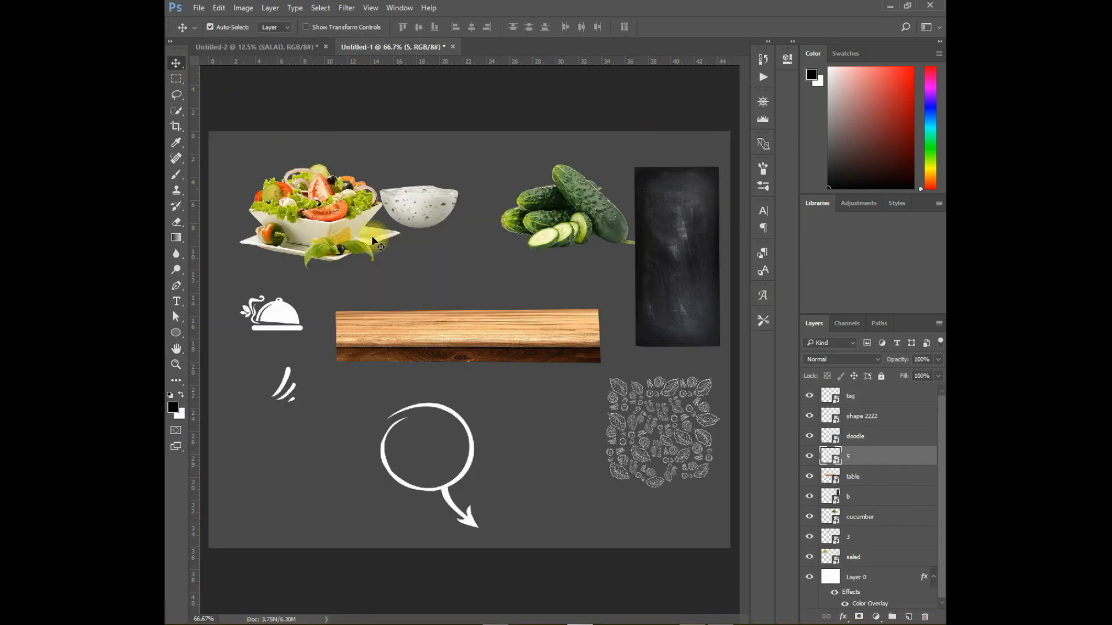
pyautogui.click(253, 46)
pyautogui.click(359, 45)
pyautogui.click(268, 49)
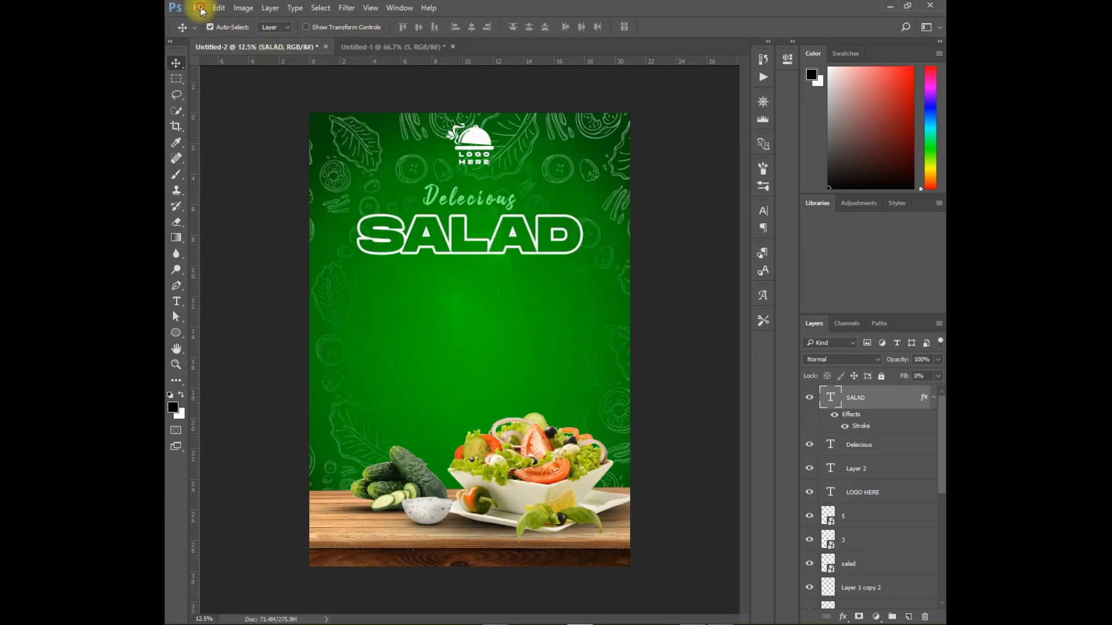
# Step: Place the embedded "text" file from the salad folder into the poster, below the SALAD headline
pyautogui.click(200, 8)
pyautogui.click(274, 230)
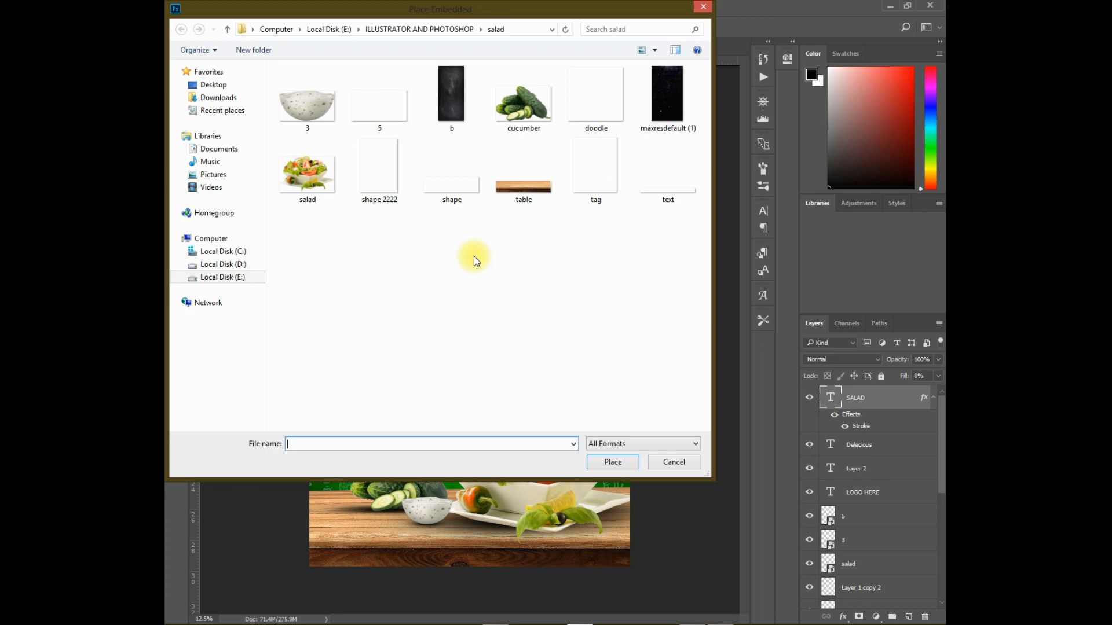
pyautogui.click(668, 188)
pyautogui.click(613, 462)
pyautogui.moveTo(564, 340); pyautogui.dragTo(567, 280)
pyautogui.press('Return')
# Step: Adjust the placed paragraph to about 45% scale and nudge it up, centred close beneath the SALAD headline
pyautogui.hotkey('ctrl', 't')
pyautogui.press('Up')
pyautogui.press('Up')
pyautogui.press('Up')
pyautogui.press('Up')
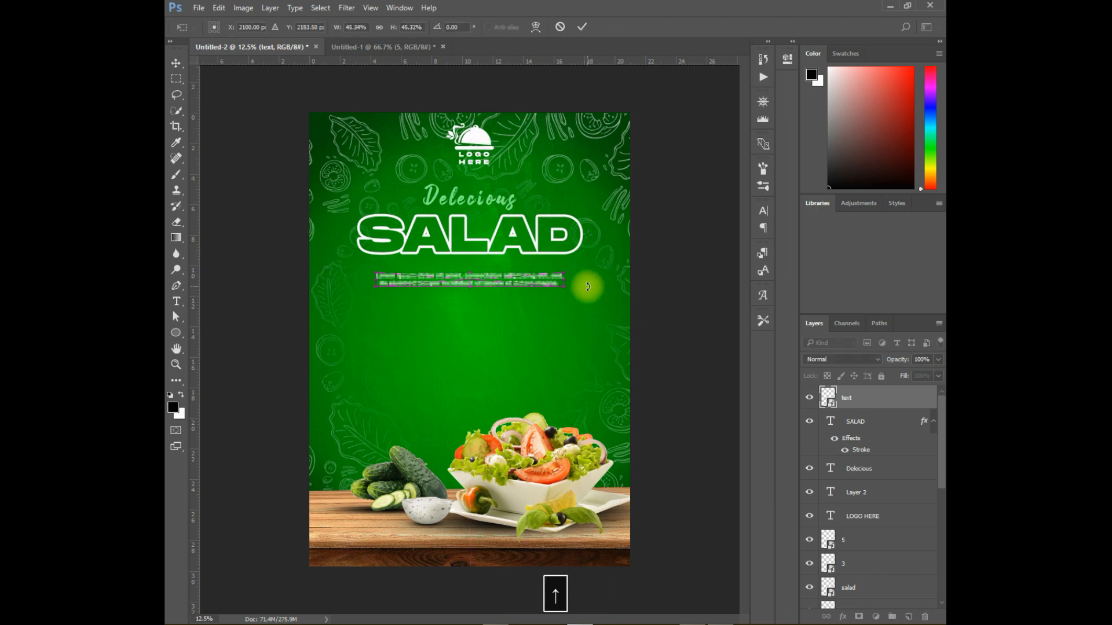
pyautogui.press('Return')
# Step: Bring the circle-and-arrow tag from Untitled-1 into the poster, scale it to about 38%, rotate it about -21° and place it above the cucumbers
pyautogui.click(379, 46)
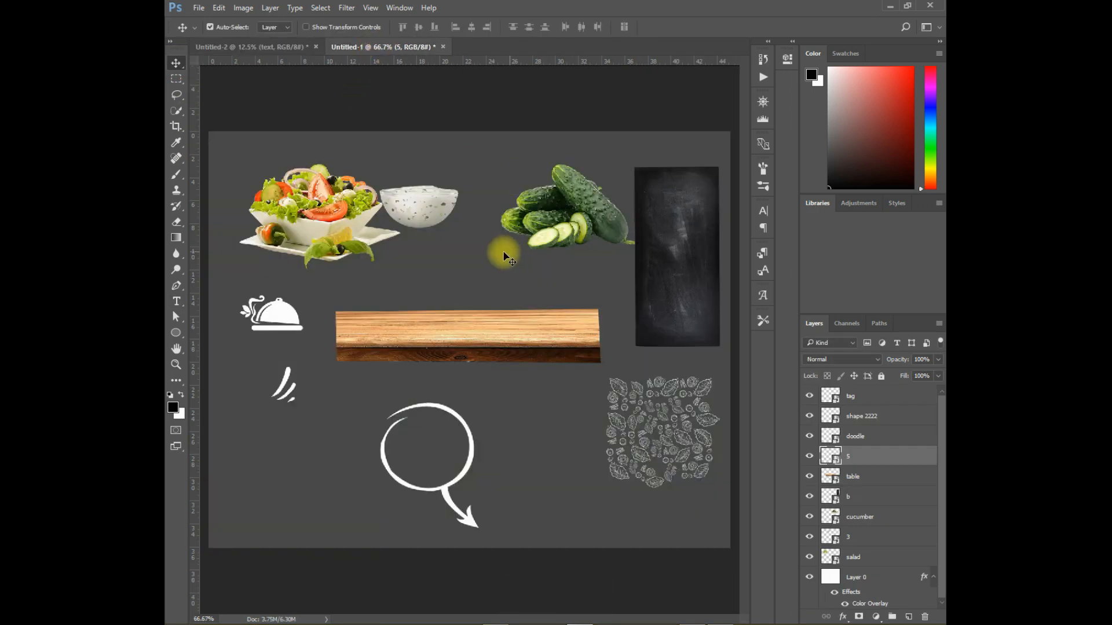
pyautogui.moveTo(417, 157); pyautogui.dragTo(379, 347)
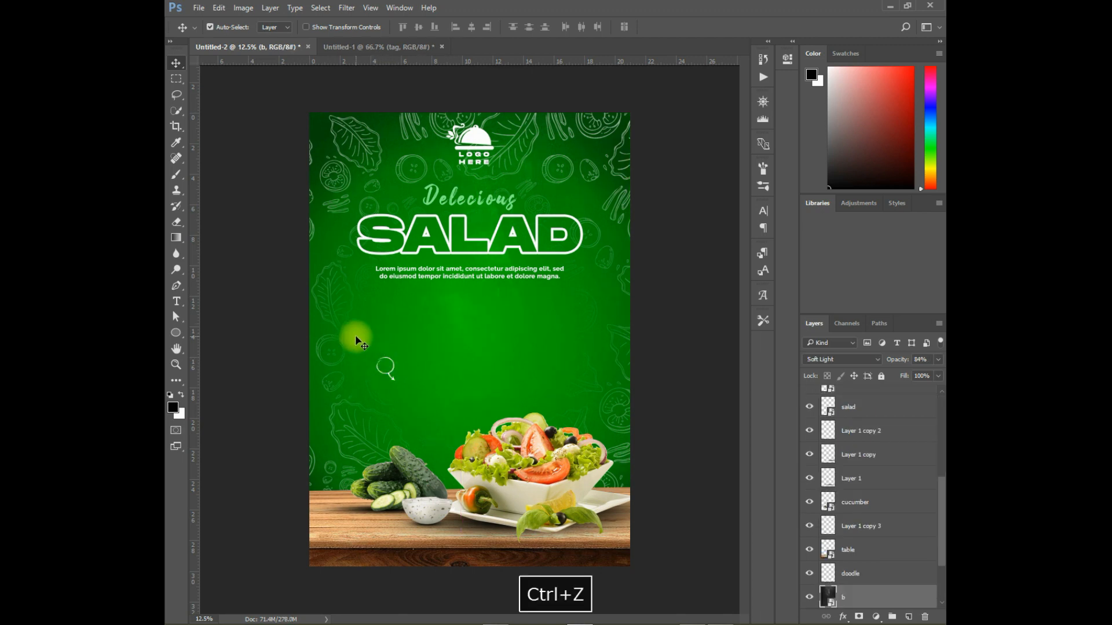
pyautogui.scroll(10, 881, 427)
pyautogui.click(877, 397)
pyautogui.hotkey('ctrl', 't')
pyautogui.moveTo(394, 380)
pyautogui.mouseDown()
pyautogui.moveTo(418, 409)
pyautogui.moveTo(453, 413)
pyautogui.moveTo(383, 366)
pyautogui.moveTo(394, 377)
pyautogui.mouseUp()
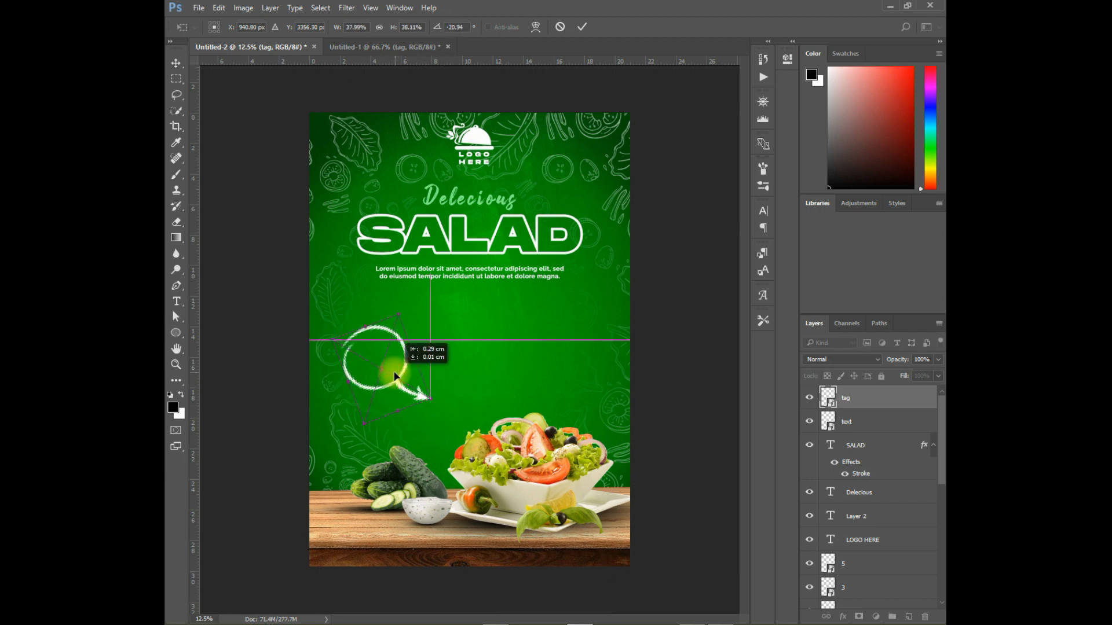
pyautogui.press('Return')
# Step: Add a text reading "25%", enlarge it to about twice its size and place it inside the upper part of the circle tag
pyautogui.click(176, 301)
pyautogui.click(490, 336)
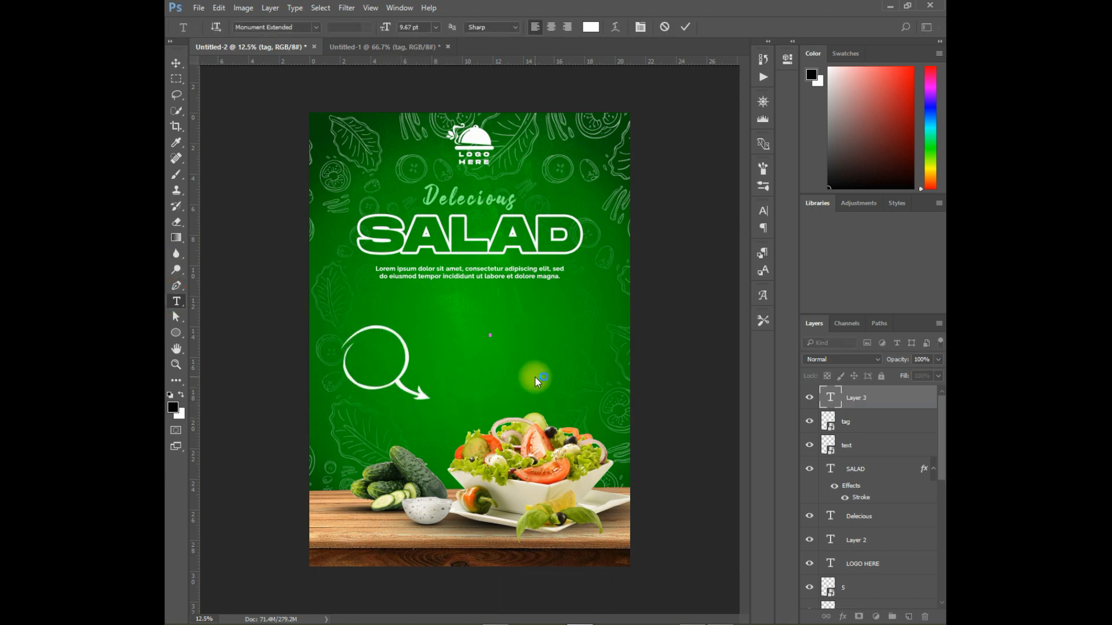
pyautogui.write('25%')
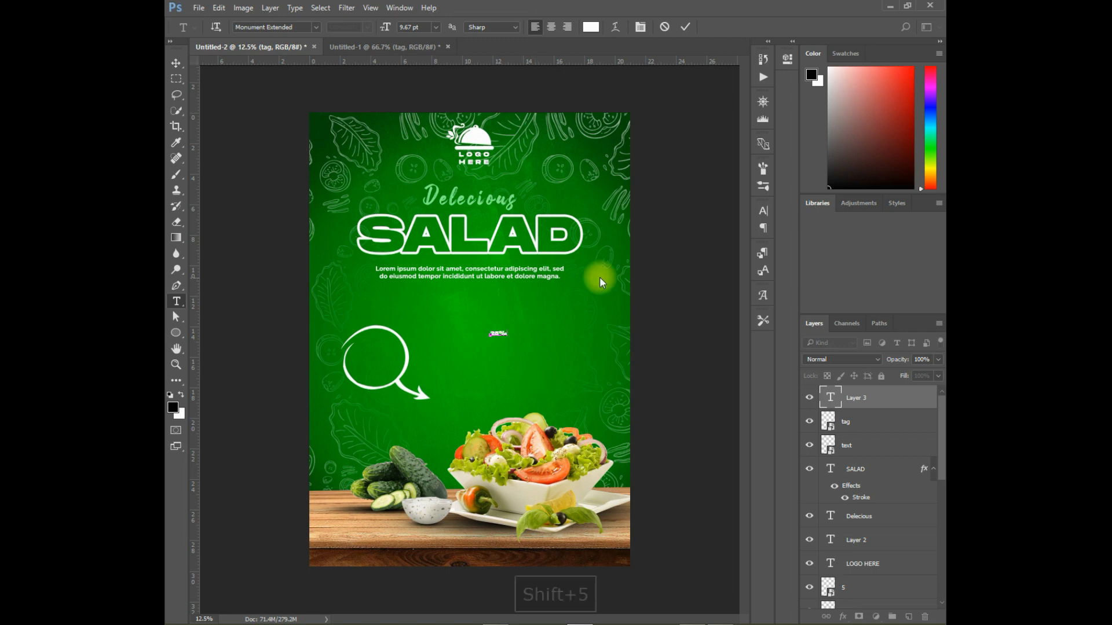
pyautogui.click(176, 62)
pyautogui.moveTo(502, 343); pyautogui.dragTo(396, 367)
pyautogui.hotkey('ctrl', 't')
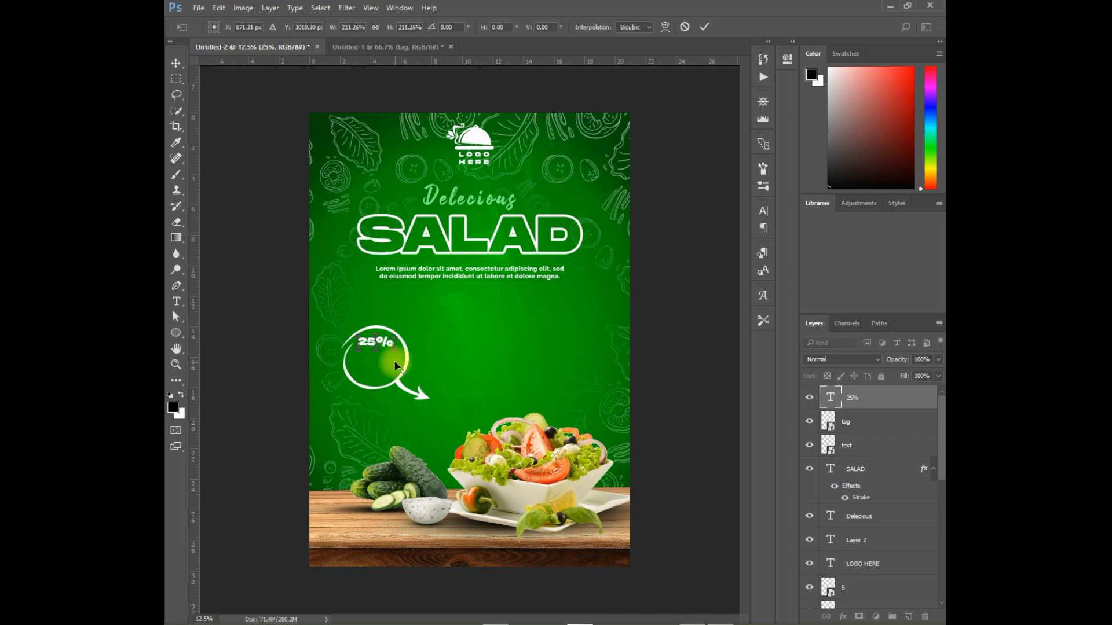
pyautogui.press('Return')
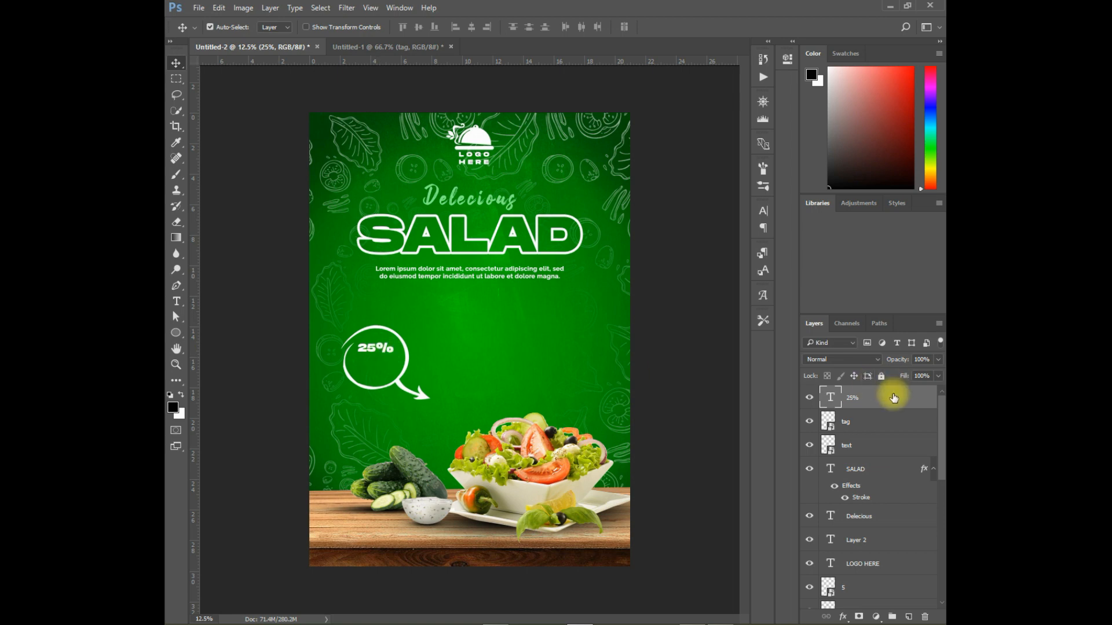
# Step: Colour the 25% text light green and enlarge it to about 125% within the circle tag
pyautogui.click(764, 210)
pyautogui.click(732, 287)
pyautogui.click(507, 203)
pyautogui.click(576, 255)
pyautogui.moveTo(474, 184); pyautogui.dragTo(508, 159)
pyautogui.click(677, 153)
pyautogui.hotkey('ctrl', 't')
pyautogui.moveTo(396, 358); pyautogui.dragTo(400, 359)
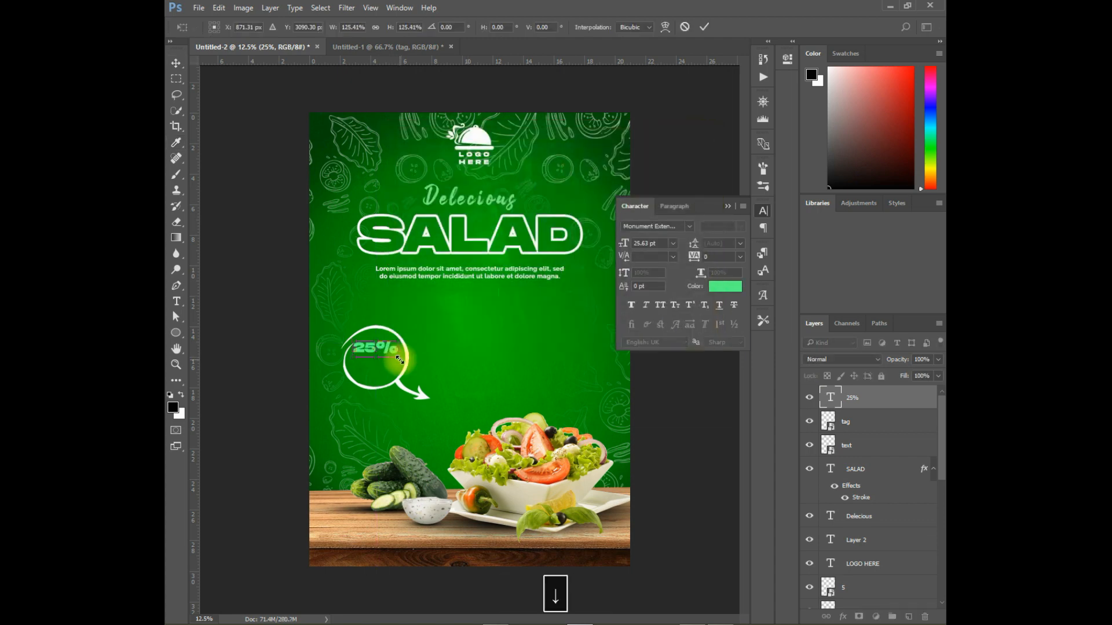
pyautogui.press('Return')
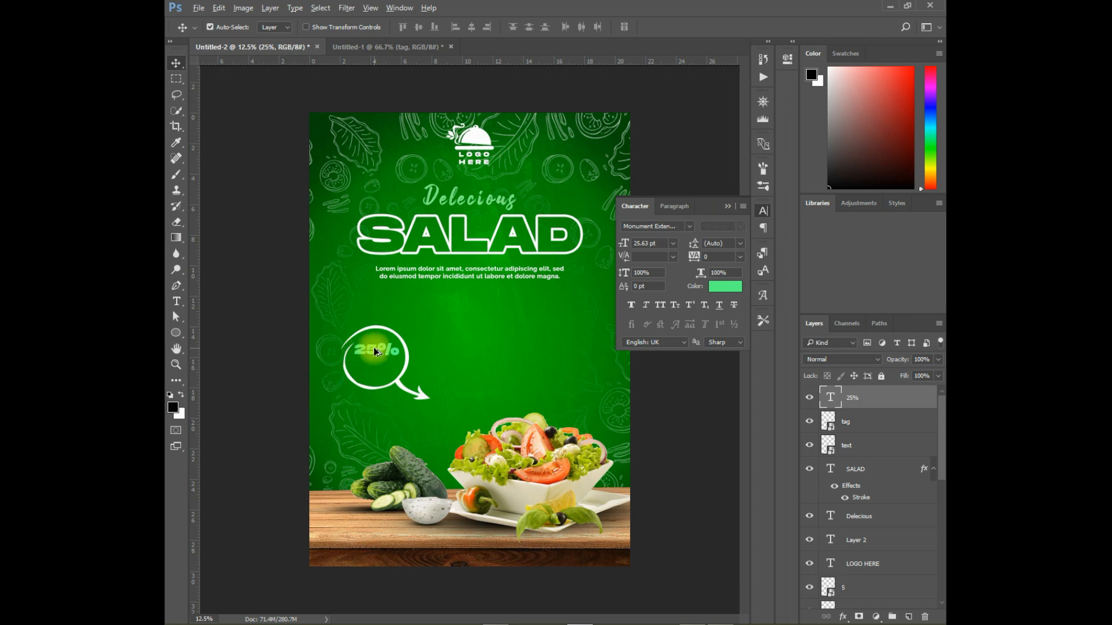
# Step: Duplicate the 25% text directly below itself and change the copy to read "OFF"
pyautogui.moveTo(386, 354); pyautogui.dragTo(385, 367)
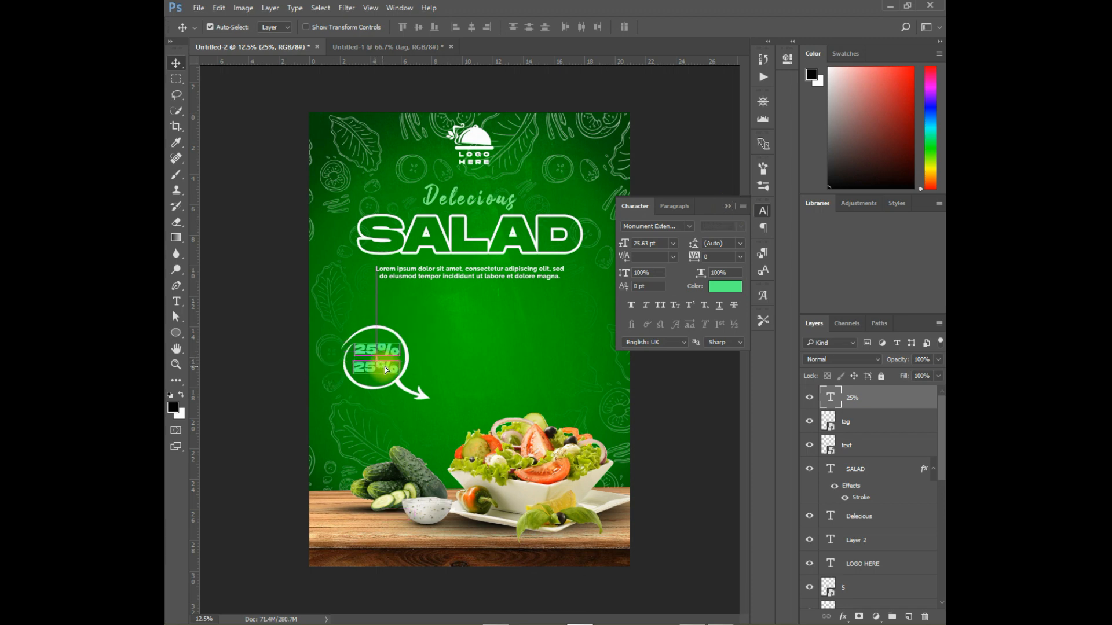
pyautogui.press('t')
pyautogui.press('Return')
pyautogui.press('BackSpace')
pyautogui.write('o')
pyautogui.press('capslock')
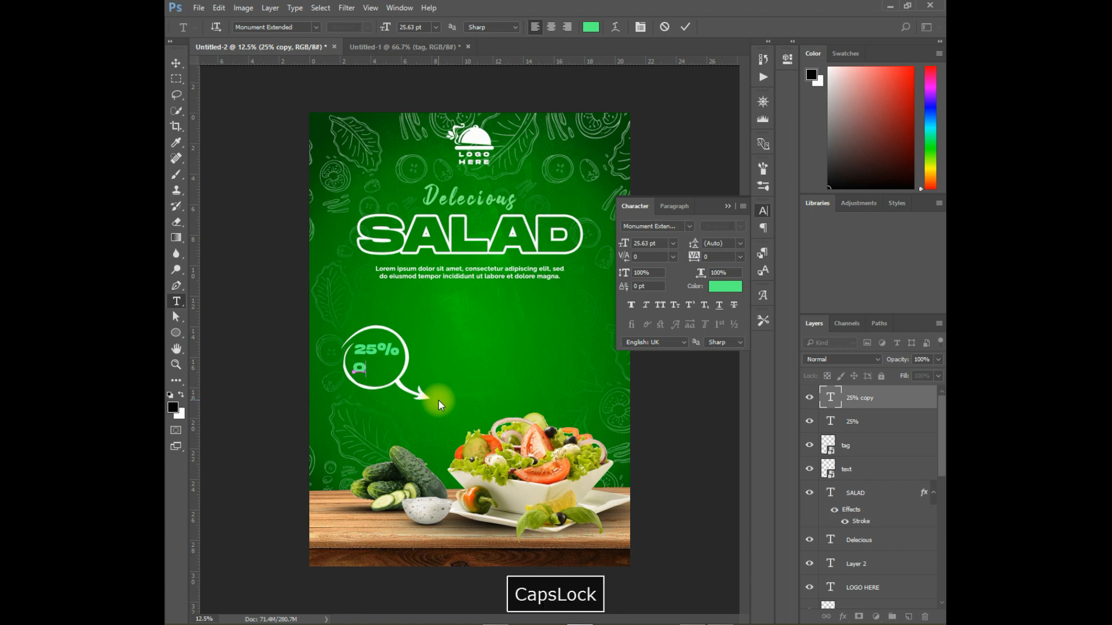
pyautogui.write('FF')
pyautogui.press('BackSpace')
pyautogui.press('BackSpace')
pyautogui.press('BackSpace')
pyautogui.press('capslock')
pyautogui.write('off')
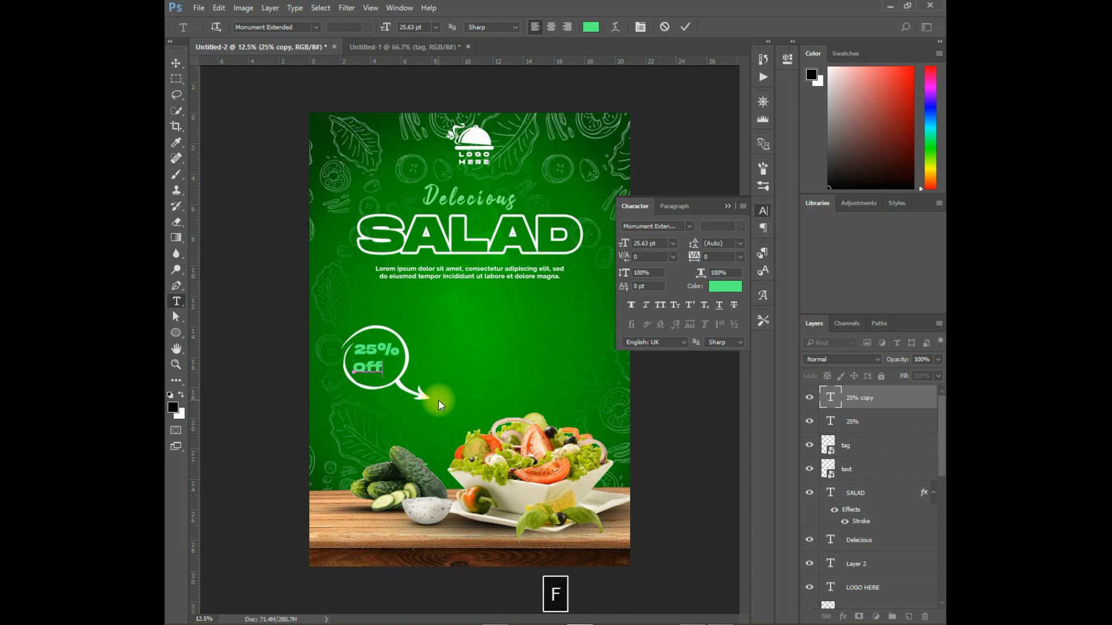
pyautogui.press('BackSpace')
pyautogui.press('BackSpace')
pyautogui.press('BackSpace')
pyautogui.write('OFF')
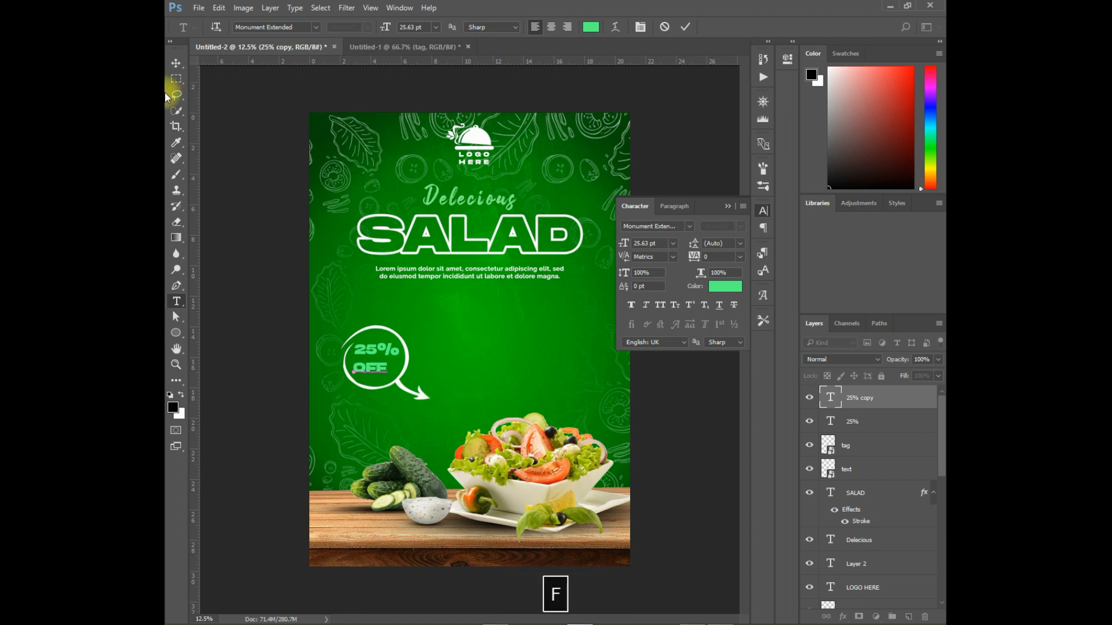
# Step: Make the OFF text white and adjust its position under the 25% text
pyautogui.click(176, 62)
pyautogui.moveTo(385, 372); pyautogui.dragTo(386, 370)
pyautogui.click(725, 286)
pyautogui.click(399, 158)
pyautogui.click(706, 158)
# Step: Set the OFF text to the Black mud font at about 21 pt and fit it under the 25% text
pyautogui.click(670, 224)
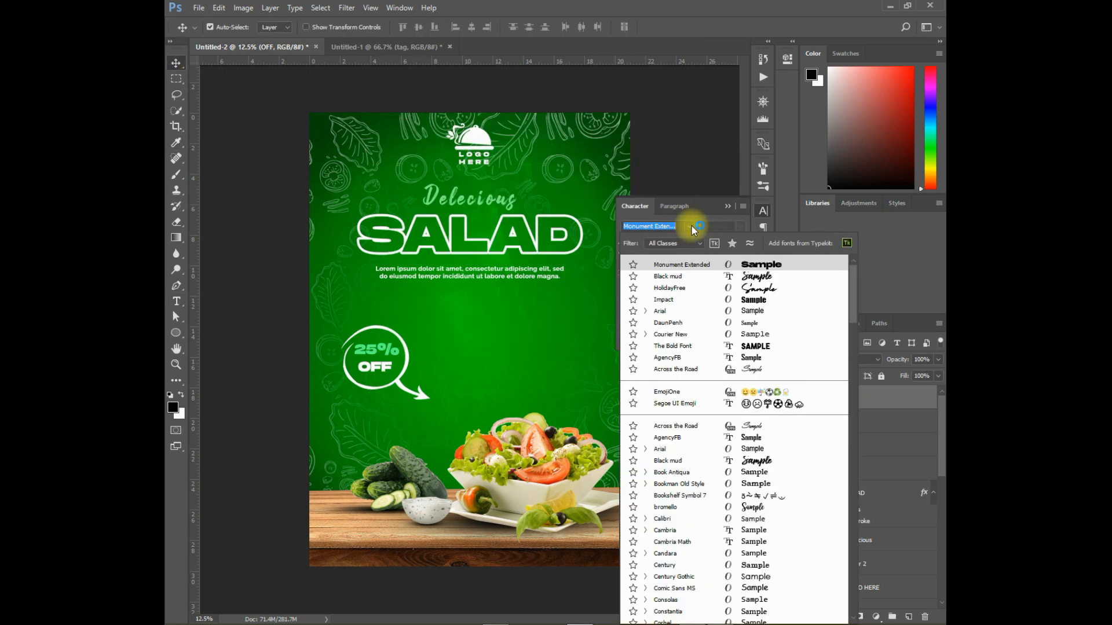
pyautogui.click(685, 277)
pyautogui.click(373, 369)
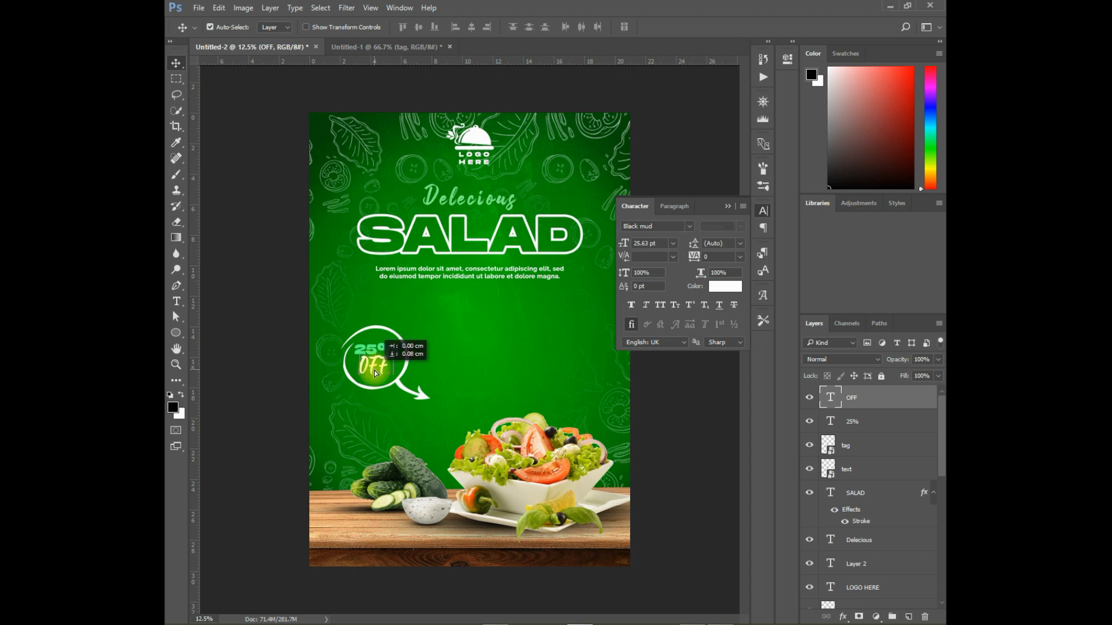
pyautogui.moveTo(625, 249); pyautogui.dragTo(515, 335)
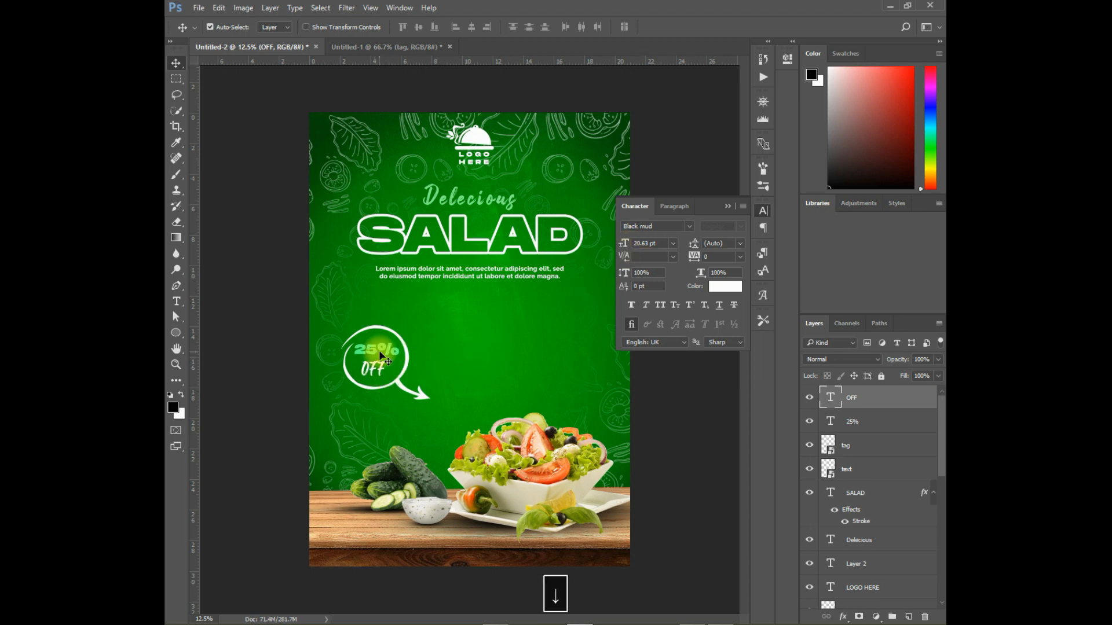
# Step: Replace the 25% text in the circle tag with "$25"
pyautogui.click(391, 359)
pyautogui.press('Return')
pyautogui.click(728, 206)
pyautogui.press('BackSpace')
pyautogui.write('$25')
pyautogui.hotkey('ctrl', 'Return')
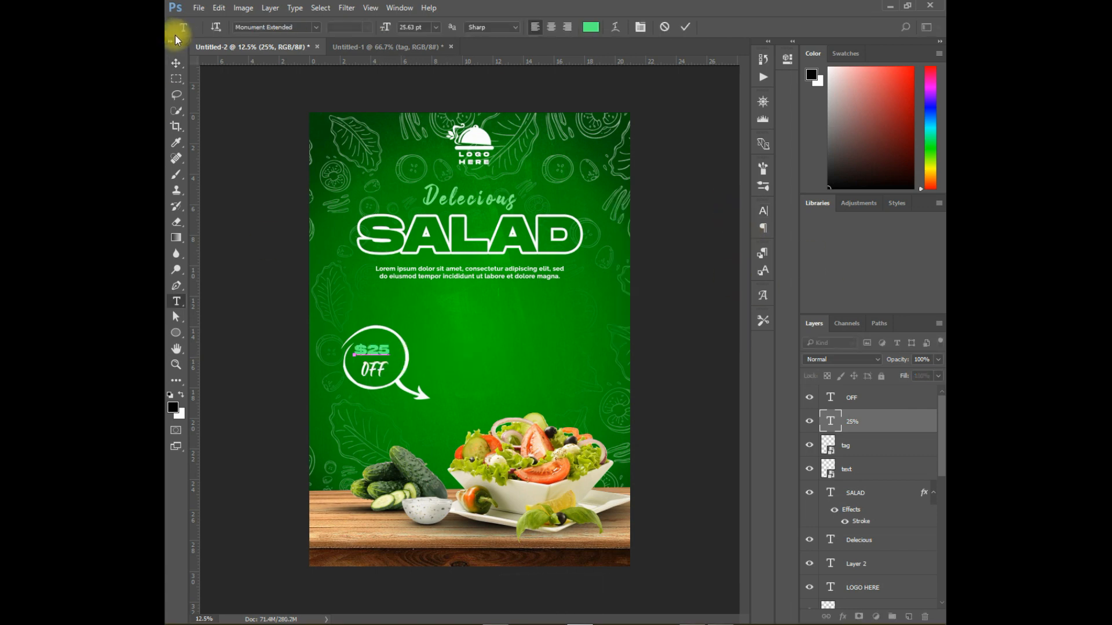
# Step: Enlarge the $25 text and centre it in the circle above the OFF text
pyautogui.press('v')
pyautogui.moveTo(378, 356)
pyautogui.mouseDown()
pyautogui.moveTo(377, 333)
pyautogui.moveTo(386, 349)
pyautogui.mouseUp()
pyautogui.hotkey('ctrl', 't')
pyautogui.press('Return')
pyautogui.press('Up')
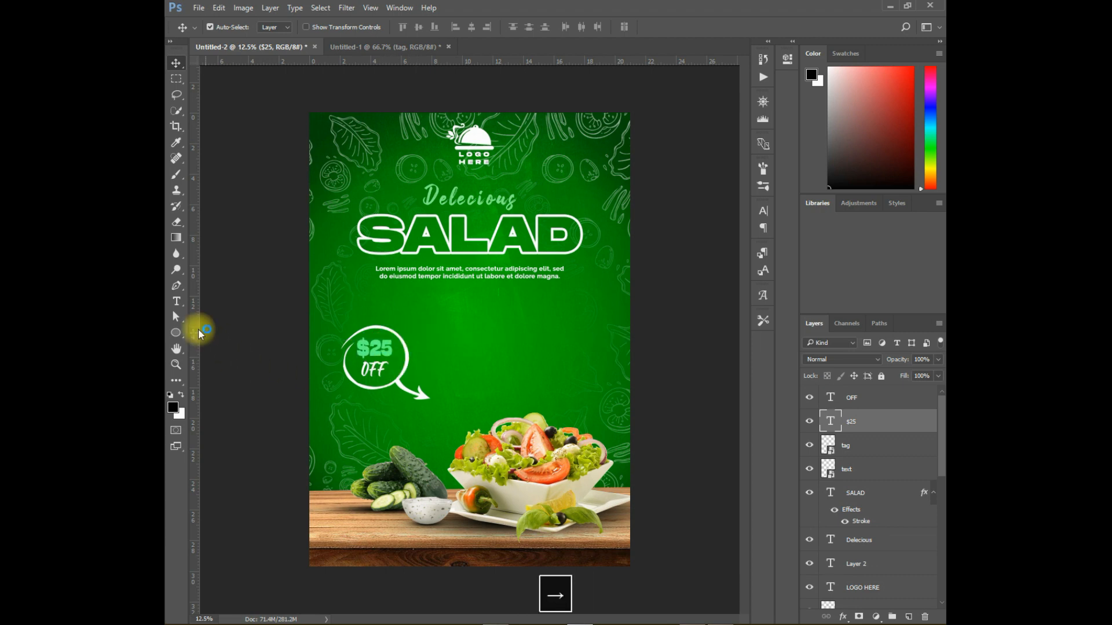
# Step: Change the OFF text to "Only" and centre it beneath the $25 text
pyautogui.click(177, 301)
pyautogui.doubleClick(374, 369)
pyautogui.press('BackSpace')
pyautogui.write('ON')
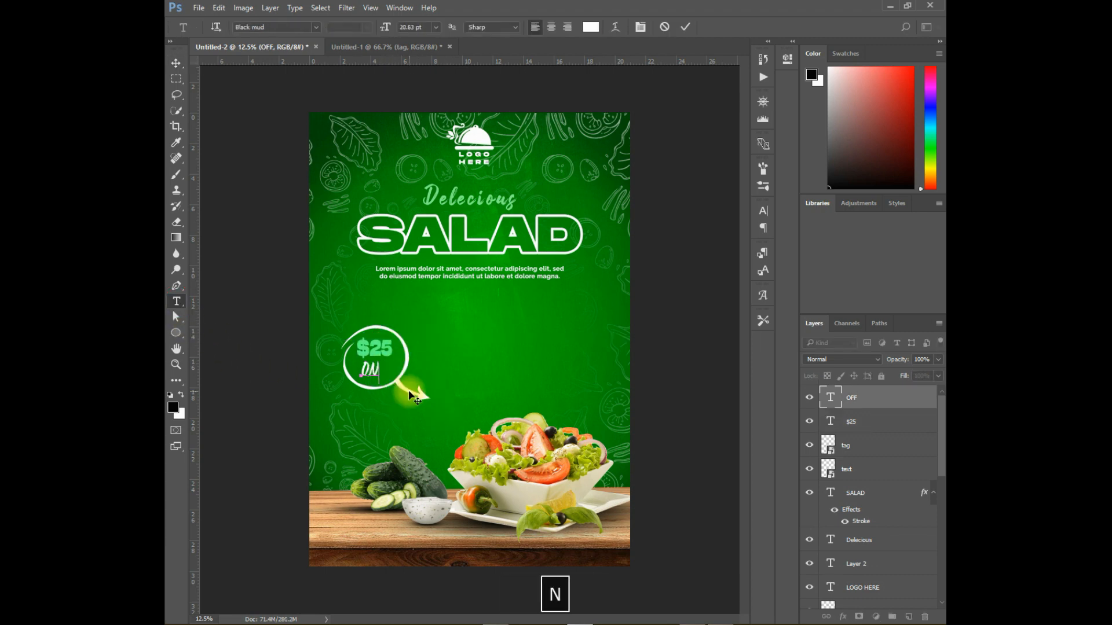
pyautogui.write('LY')
pyautogui.press('BackSpace')
pyautogui.press('BackSpace')
pyautogui.press('BackSpace')
pyautogui.press('capslock')
pyautogui.write('nly')
pyautogui.click(174, 60)
pyautogui.moveTo(380, 377); pyautogui.dragTo(381, 376)
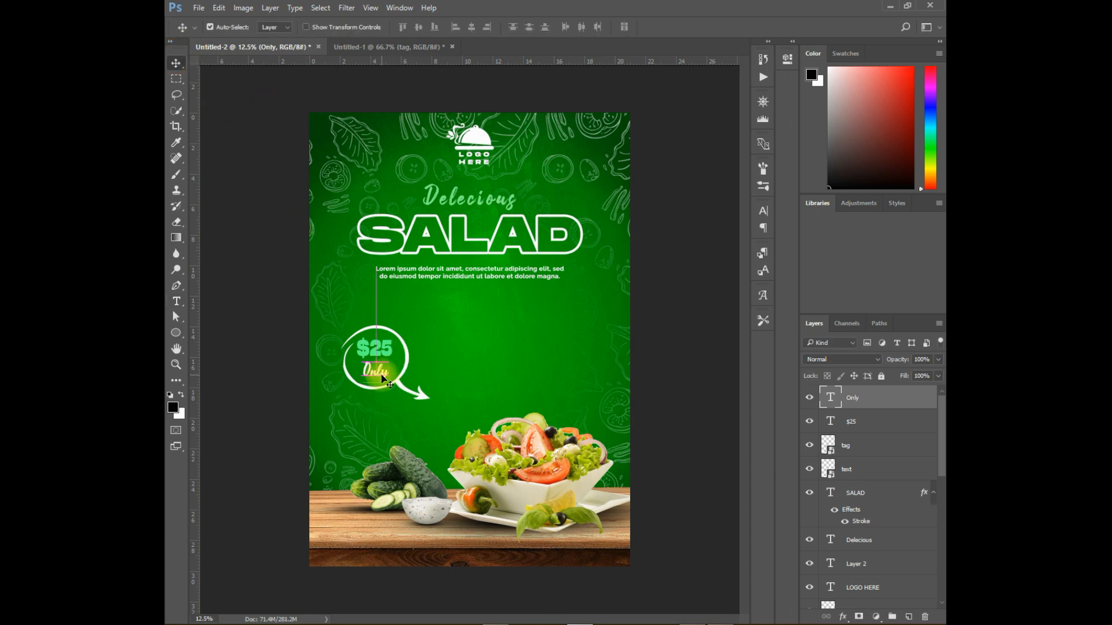
# Step: Move the circle tag together with its $25 and Only texts down and slightly left, closer to the food
pyautogui.keyDown('shift'); pyautogui.click(909, 443); pyautogui.keyUp('shift')
pyautogui.hotkey('ctrl', 't')
pyautogui.moveTo(403, 367); pyautogui.dragTo(392, 382)
pyautogui.press('Return')
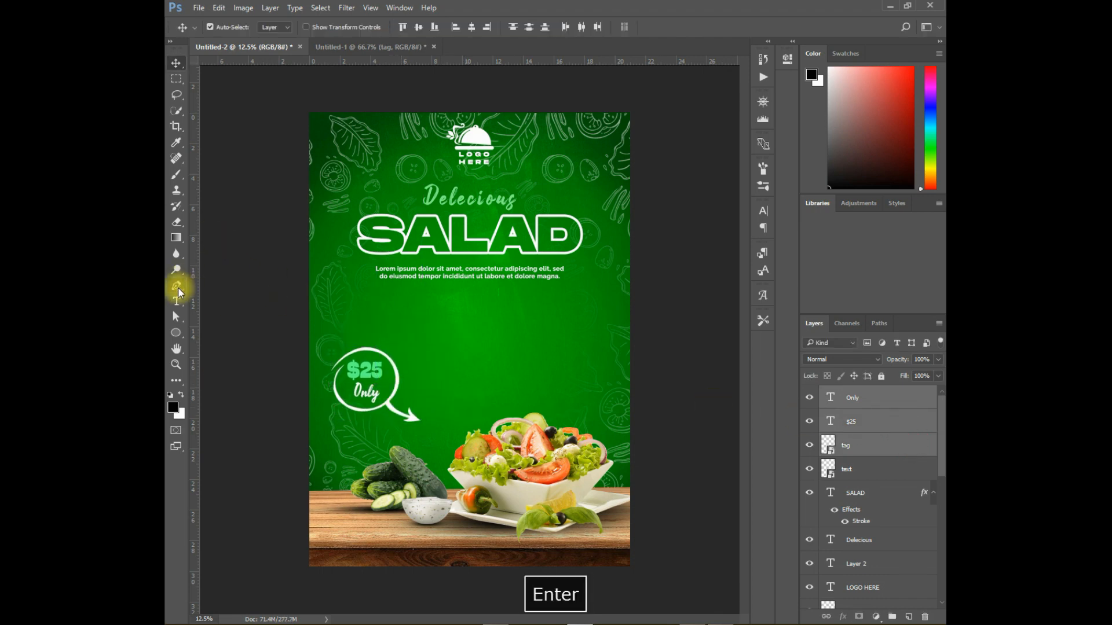
# Step: Draw a rounded rectangle about 912 × 217 px with a 24 px corner radius, right of centre below the paragraph text
pyautogui.click(176, 332)
pyautogui.click(230, 346)
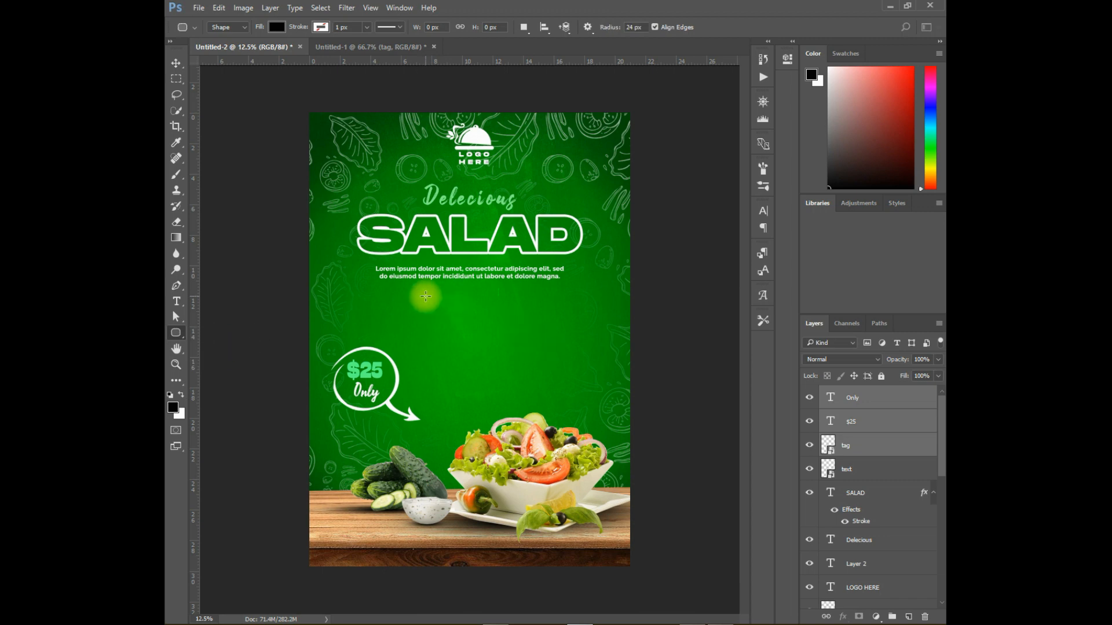
pyautogui.moveTo(464, 300); pyautogui.dragTo(534, 317)
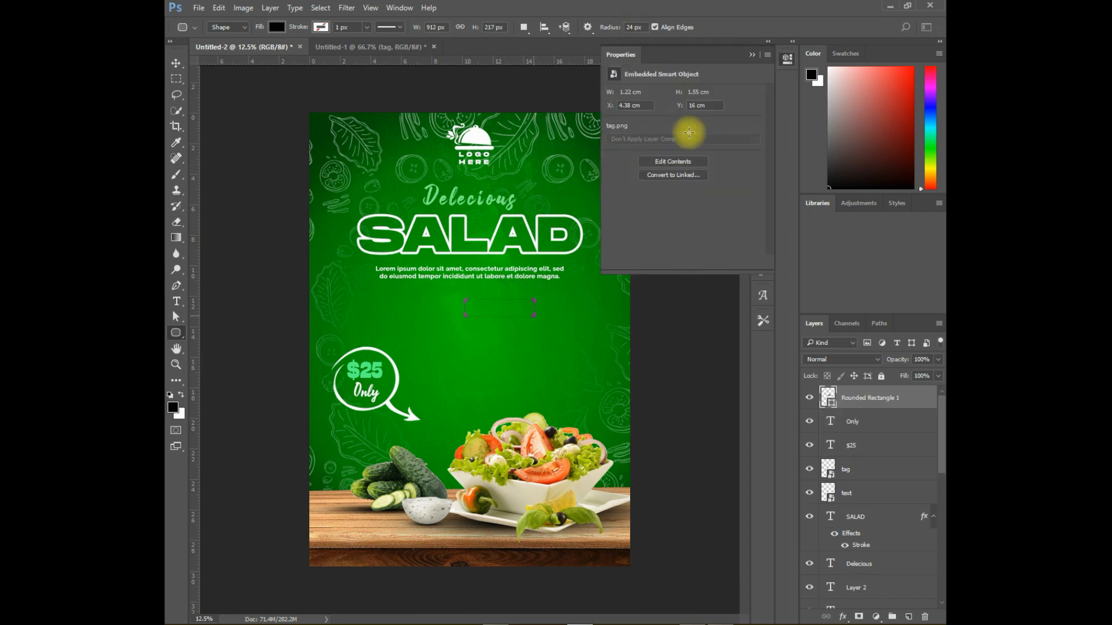
# Step: Fill the rounded rectangle with the dark green #014c05 sampled from the poster background
pyautogui.click(615, 130)
pyautogui.click(328, 124)
pyautogui.click(613, 282)
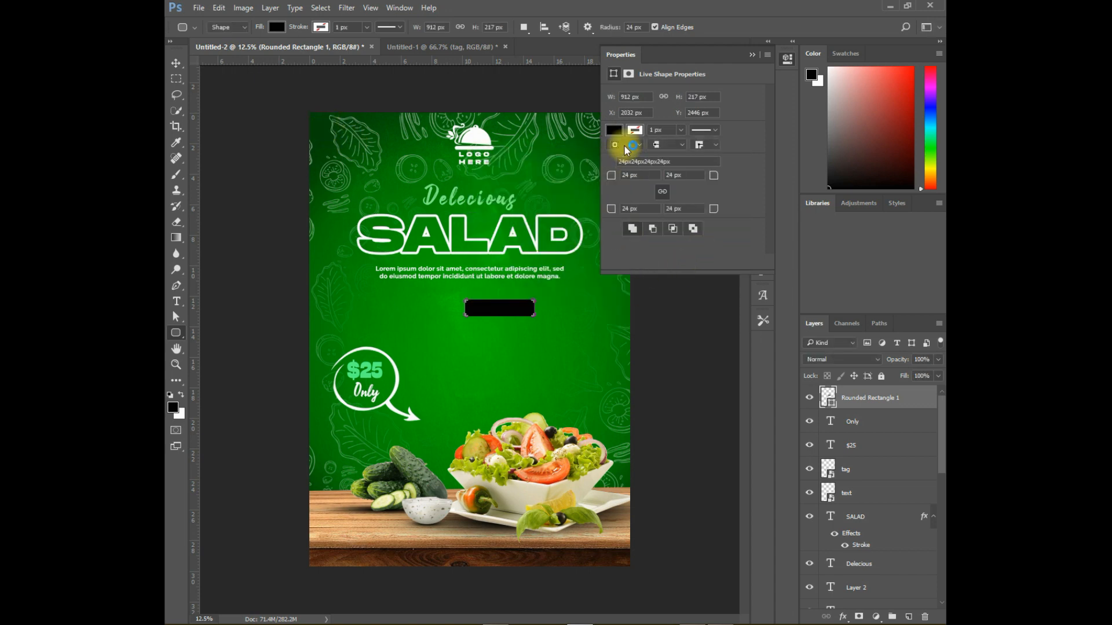
pyautogui.click(614, 129)
pyautogui.click(732, 153)
pyautogui.click(373, 145)
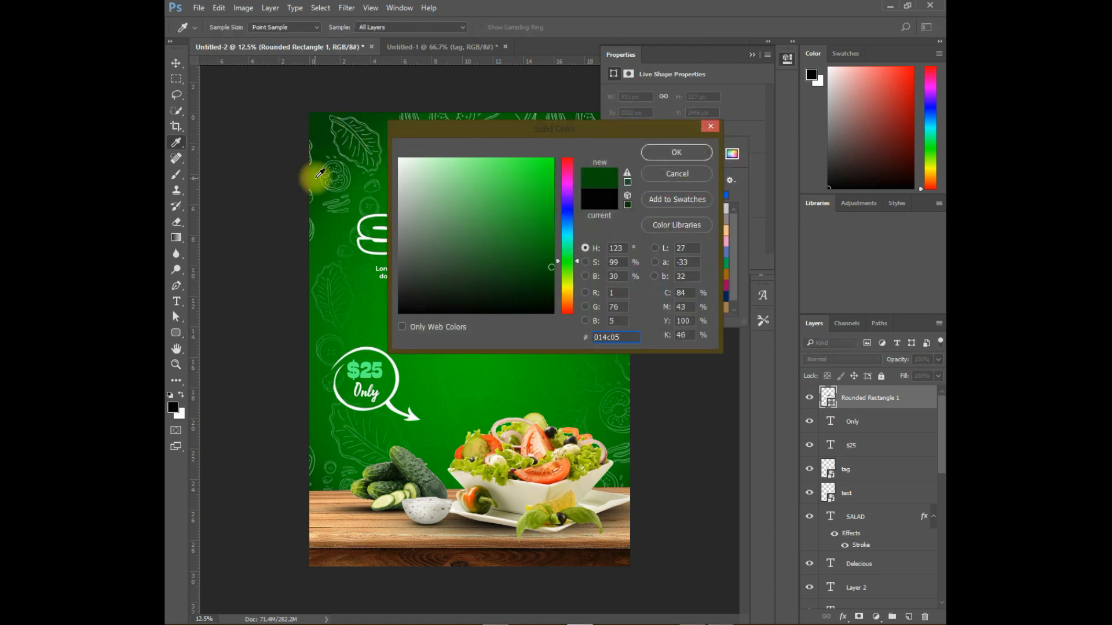
pyautogui.click(676, 152)
pyautogui.click(753, 54)
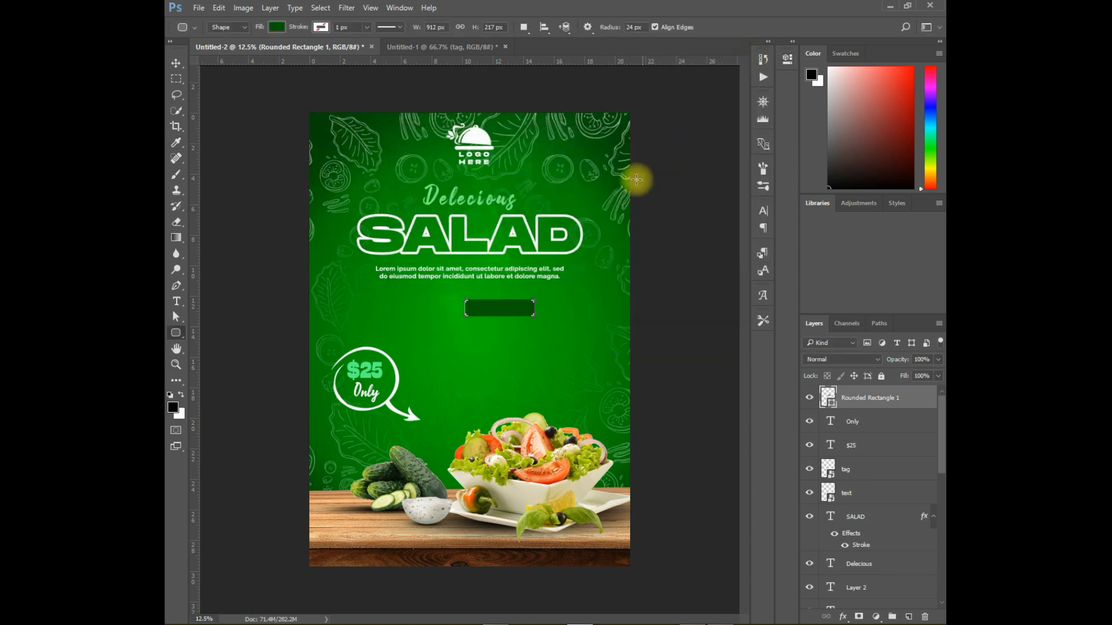
# Step: Enlarge the dark green rounded rectangle to about 1107 × 263 px and centre it beneath the paragraph text
pyautogui.click(173, 61)
pyautogui.moveTo(498, 307)
pyautogui.mouseDown()
pyautogui.moveTo(460, 300)
pyautogui.moveTo(509, 316)
pyautogui.mouseUp()
pyautogui.hotkey('ctrl', 't')
pyautogui.click(788, 58)
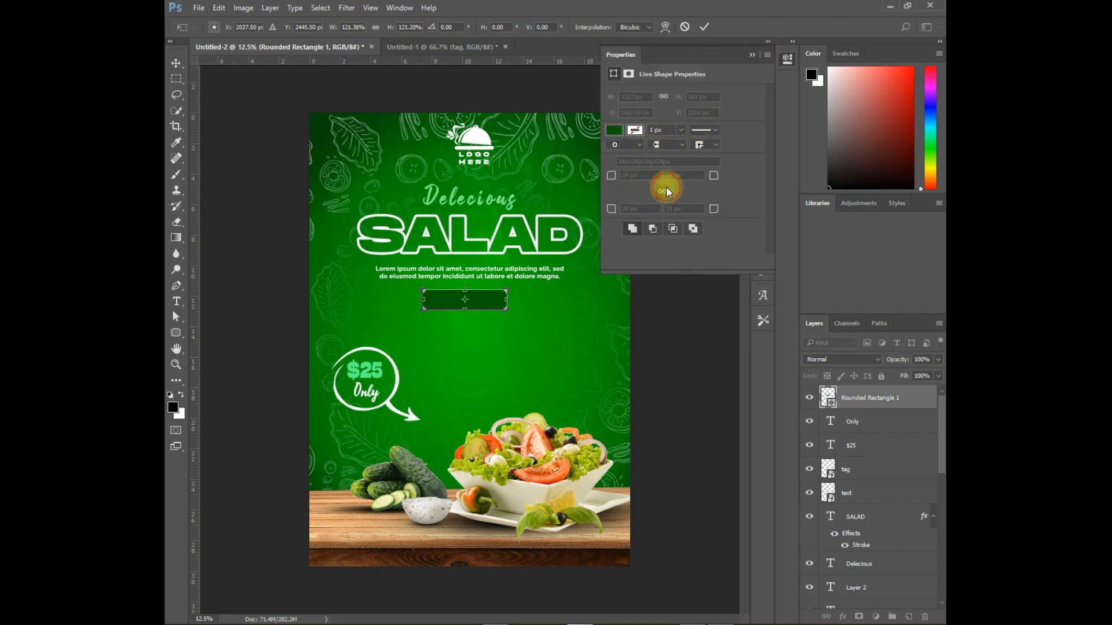
pyautogui.press('Return')
# Step: Round all four corners of the dark green rectangle to a 118 px radius
pyautogui.click(645, 177)
pyautogui.press('Up')
pyautogui.press('Up')
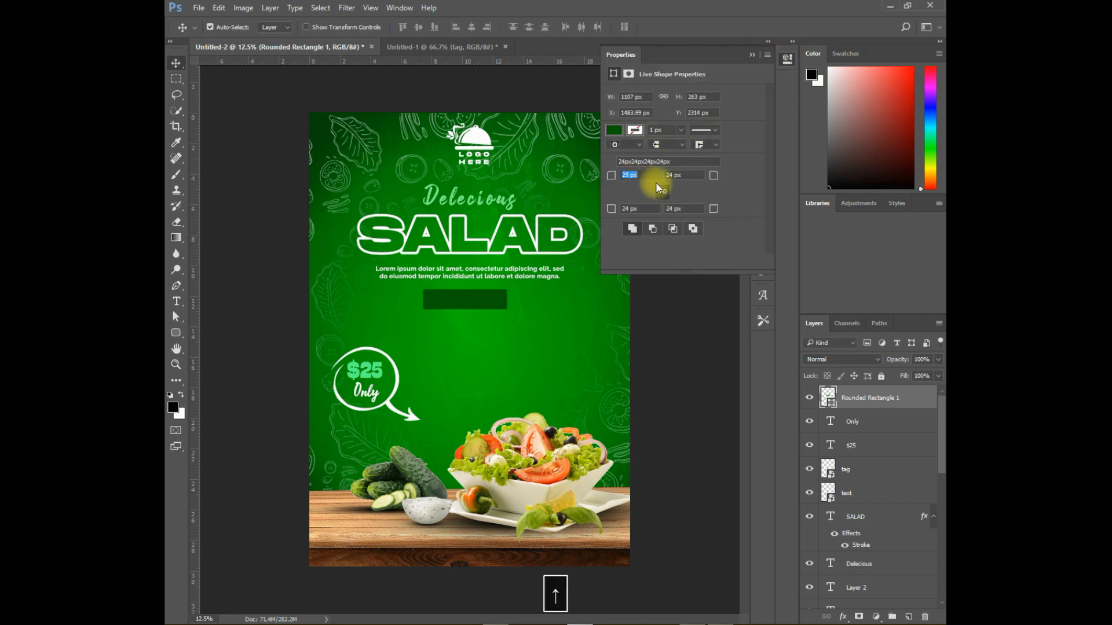
pyautogui.press('Up')
pyautogui.press('Up')
pyautogui.press('Up')
pyautogui.press('Return')
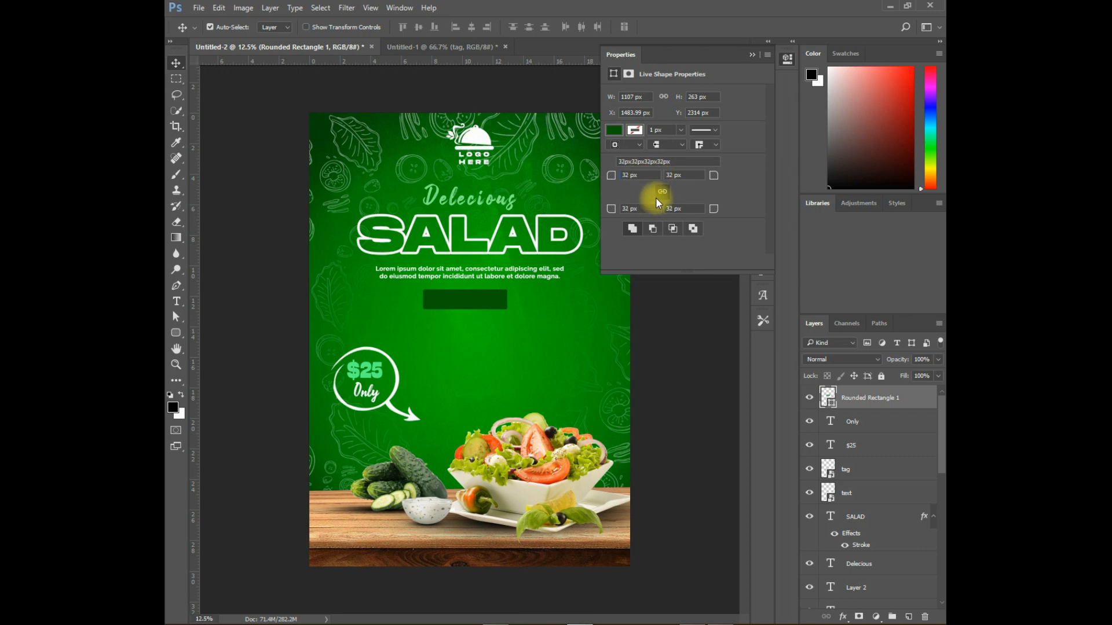
pyautogui.press('Up')
pyautogui.press('Up')
pyautogui.press('Up')
pyautogui.press('Up')
pyautogui.press('Up')
pyautogui.press('Up')
pyautogui.press('Up')
pyautogui.press('Up')
pyautogui.press('Up')
pyautogui.press('Up')
pyautogui.press('Up')
pyautogui.press('Up')
pyautogui.press('Return')
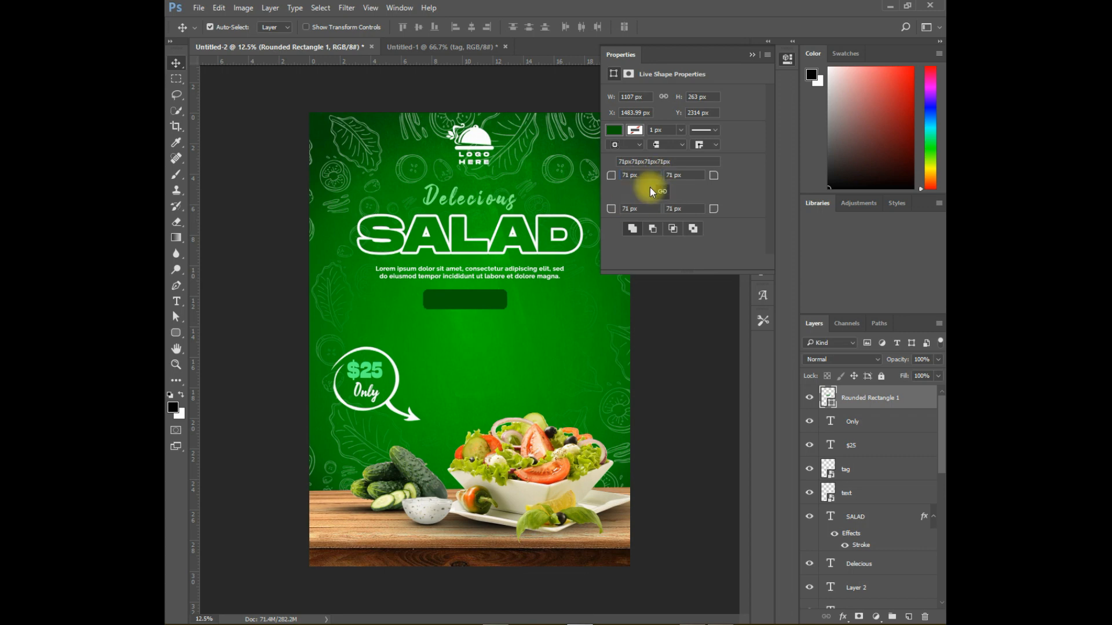
pyautogui.click(652, 174)
pyautogui.press('Up')
pyautogui.press('Up')
pyautogui.press('Up')
pyautogui.press('Up')
pyautogui.press('Up')
pyautogui.press('Return')
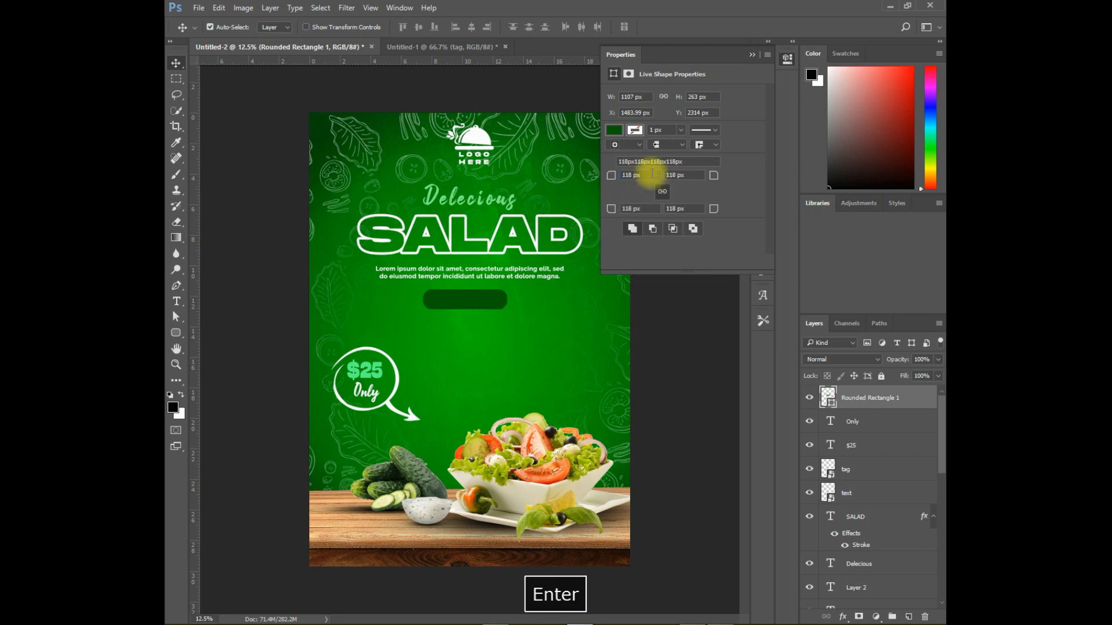
pyautogui.click(753, 55)
# Step: Add a white "Order Now" text in the Black mud font on the empty green area below the button shape
pyautogui.click(177, 301)
pyautogui.click(481, 360)
pyautogui.press('capslock')
pyautogui.write('R')
pyautogui.press('BackSpace')
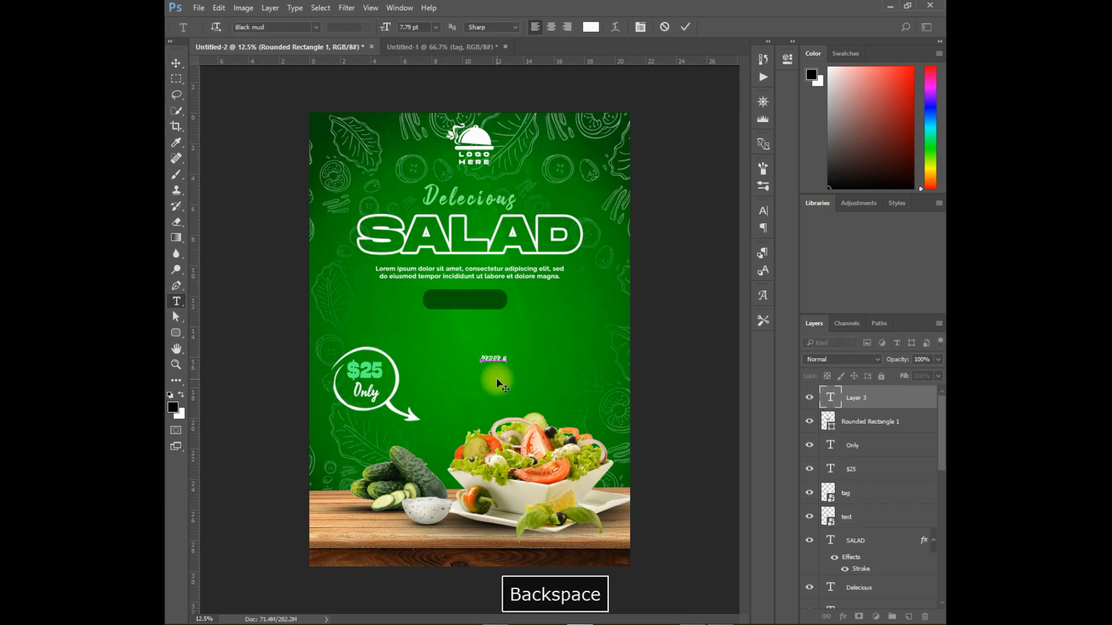
pyautogui.write('Order ')
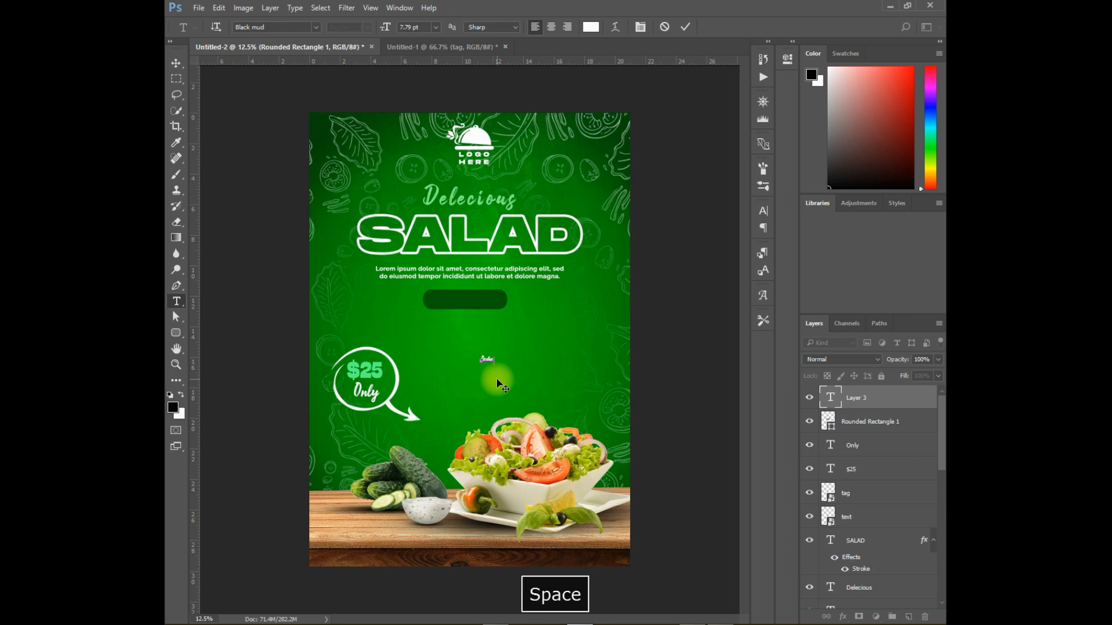
pyautogui.write('Now')
pyautogui.click(176, 63)
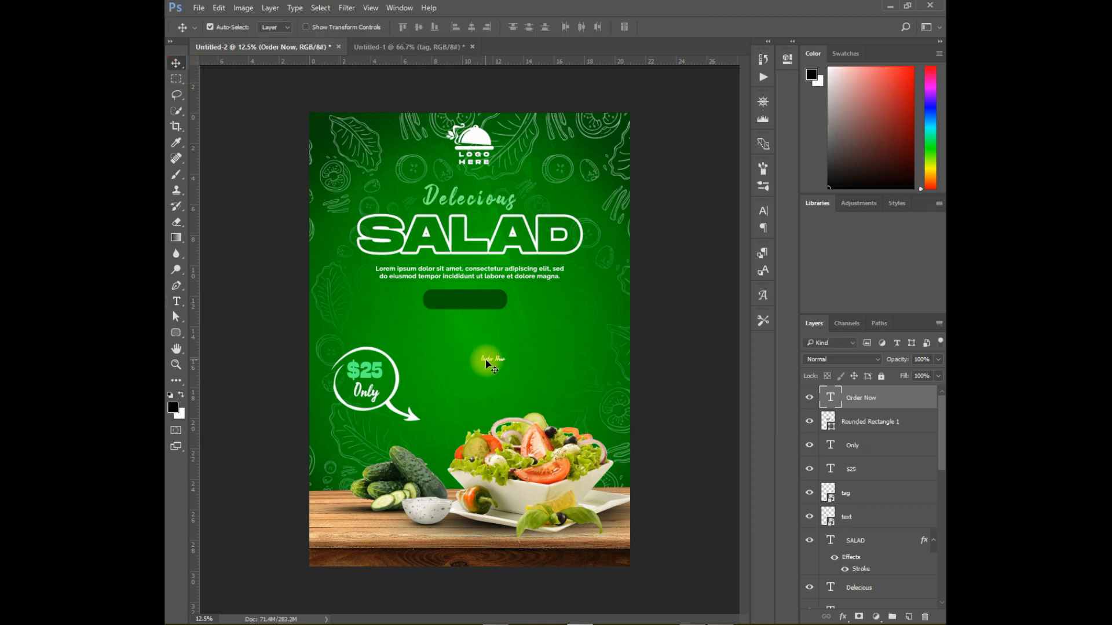
# Step: Enlarge the Order Now text and centre it on the dark green rounded button
pyautogui.hotkey('ctrl', 't')
pyautogui.moveTo(478, 304); pyautogui.dragTo(498, 318)
pyautogui.press('Down')
pyautogui.press('Return')
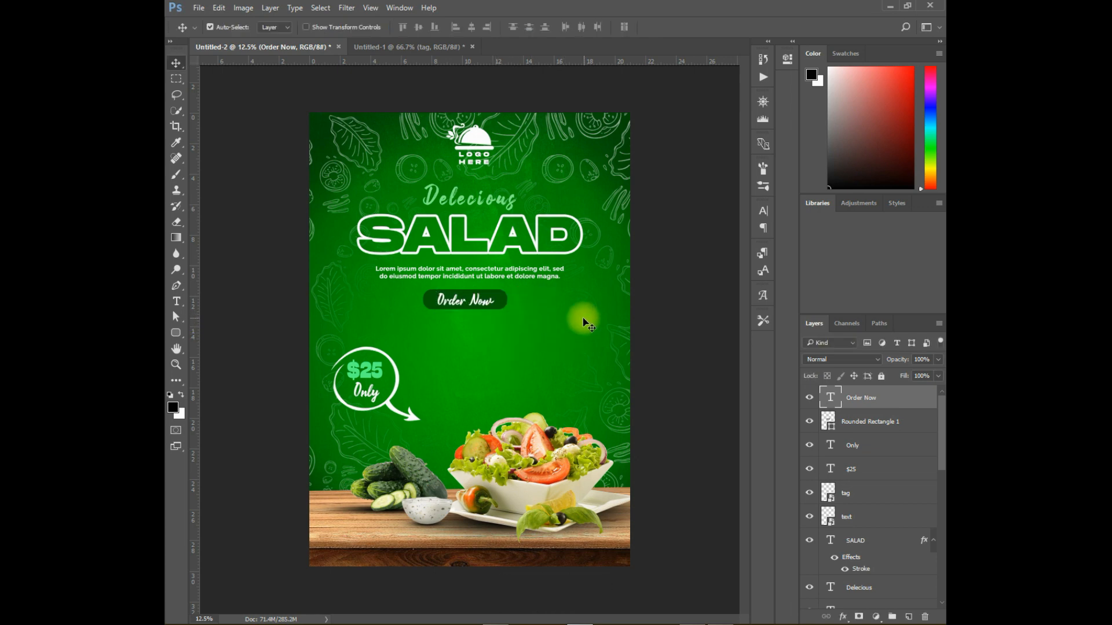